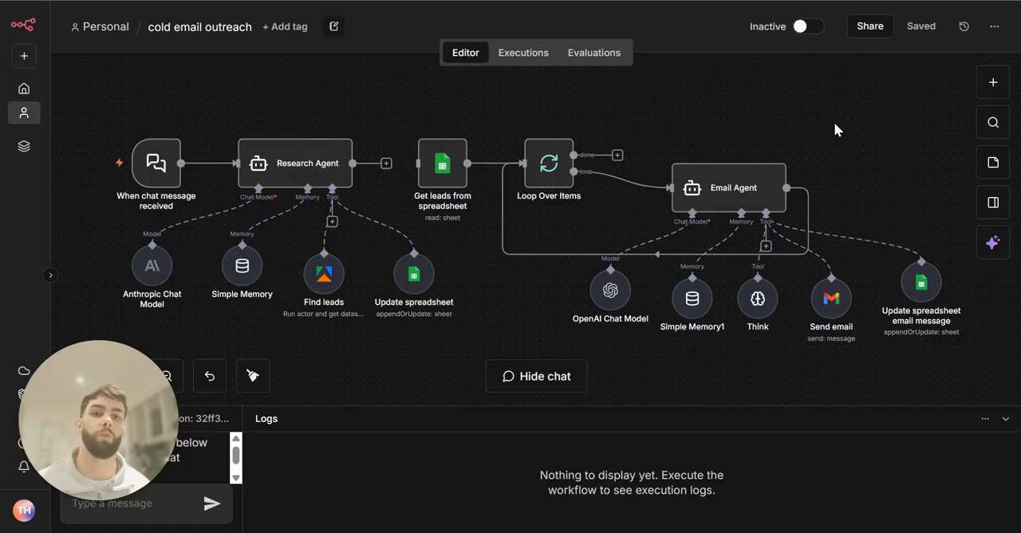
# Enlarge the chat area and enter the message "find me 20 law firms in london" for the research agent
pyautogui.moveTo(826, 405); pyautogui.dragTo(825, 394)
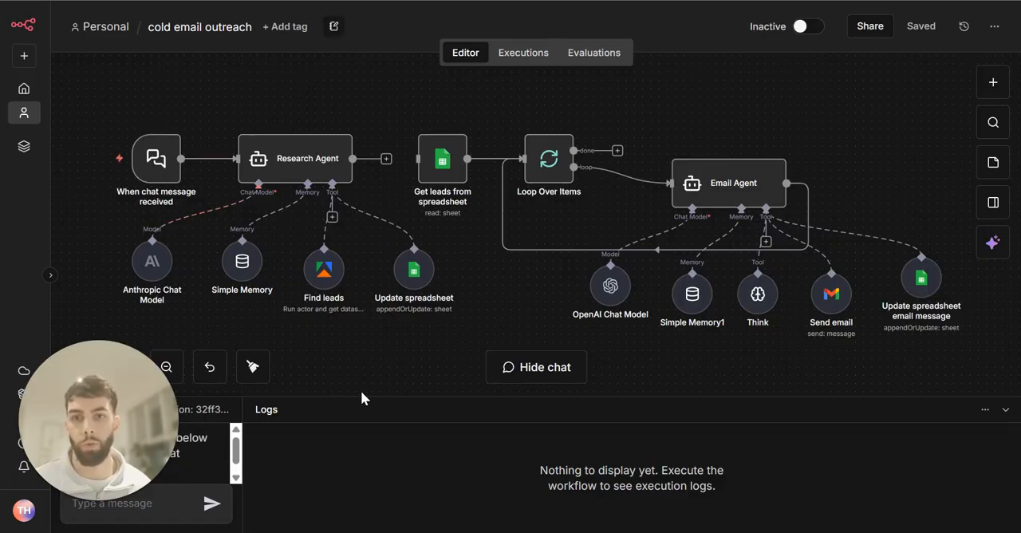
pyautogui.moveTo(365, 396); pyautogui.dragTo(368, 316)
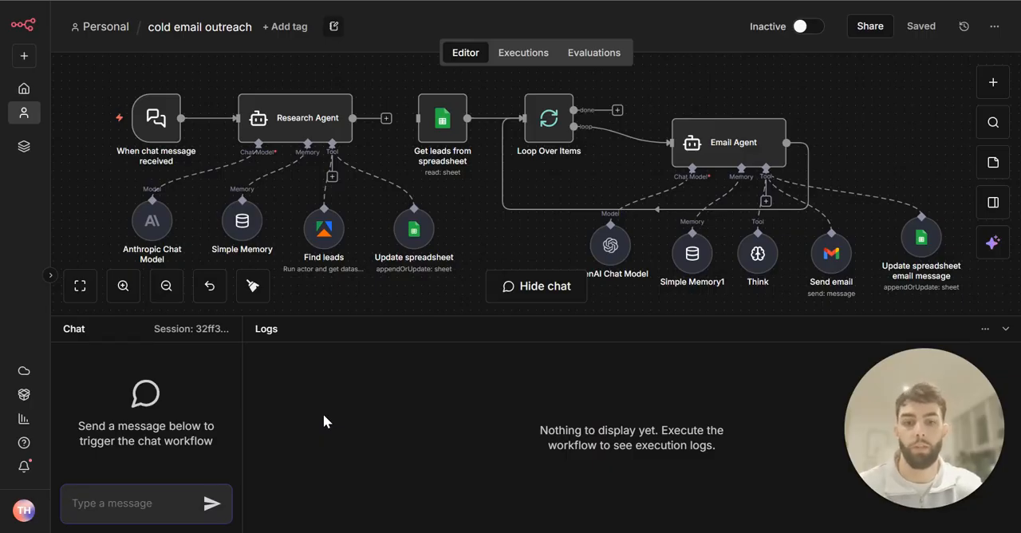
pyautogui.write('find me 20 law firms in london')
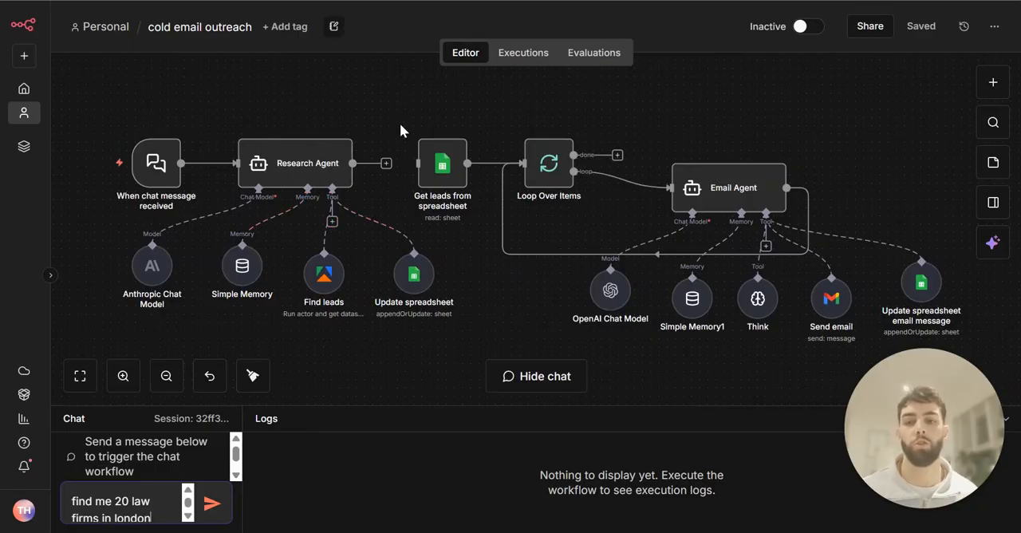
pyautogui.moveTo(383, 406); pyautogui.dragTo(385, 381)
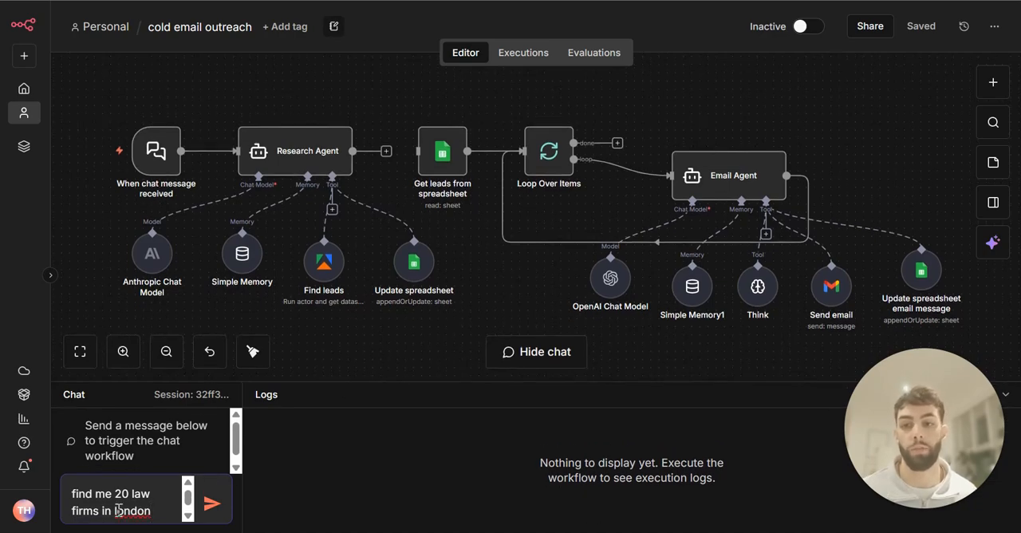
pyautogui.moveTo(116, 511); pyautogui.dragTo(153, 510)
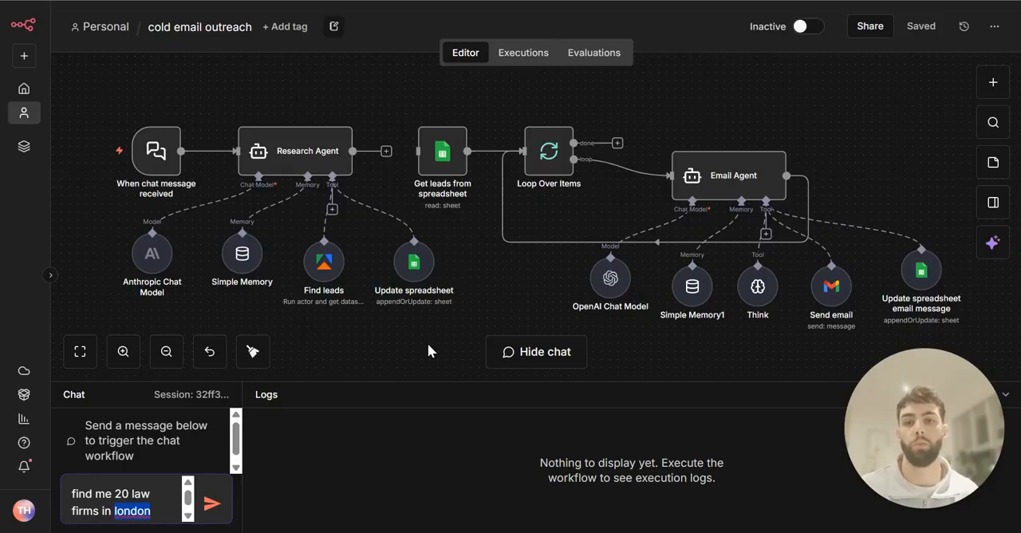
# Switch to the Cold email outreach sheet and examine its business name, business info and sent email columns
pyautogui.hotkey('ctrl', 'Tab')
pyautogui.click(404, 434)
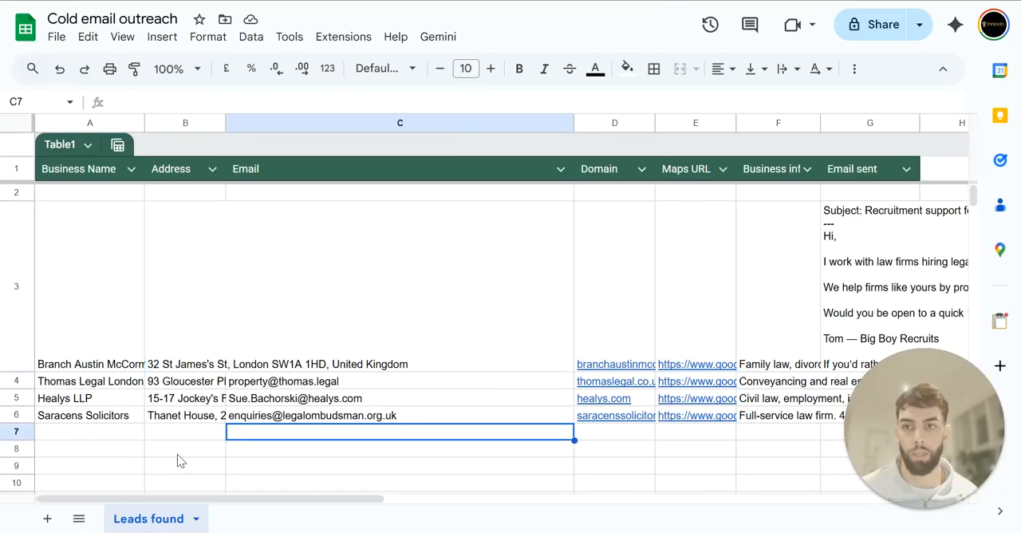
pyautogui.click(116, 335)
pyautogui.click(121, 402)
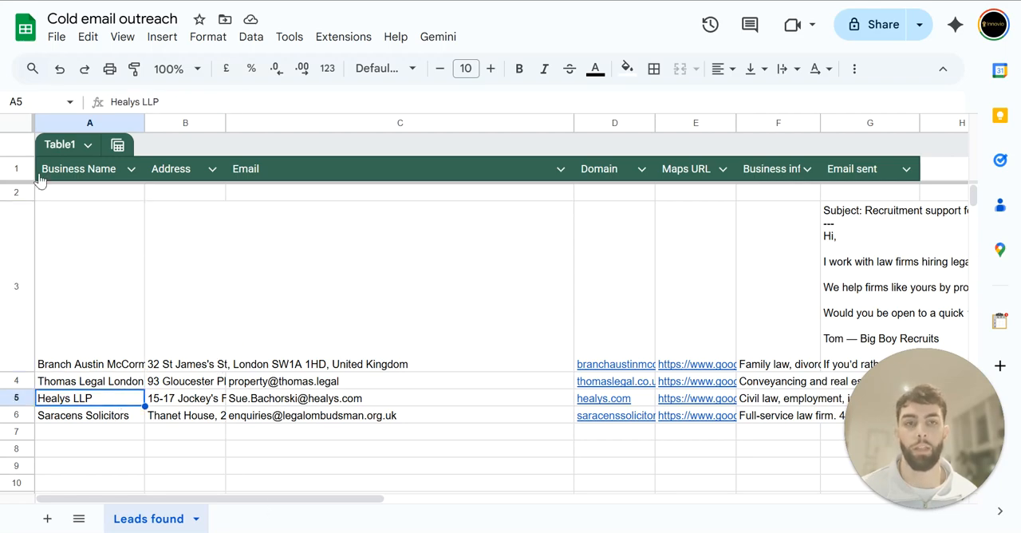
pyautogui.click(777, 270)
pyautogui.moveTo(183, 496); pyautogui.dragTo(343, 496)
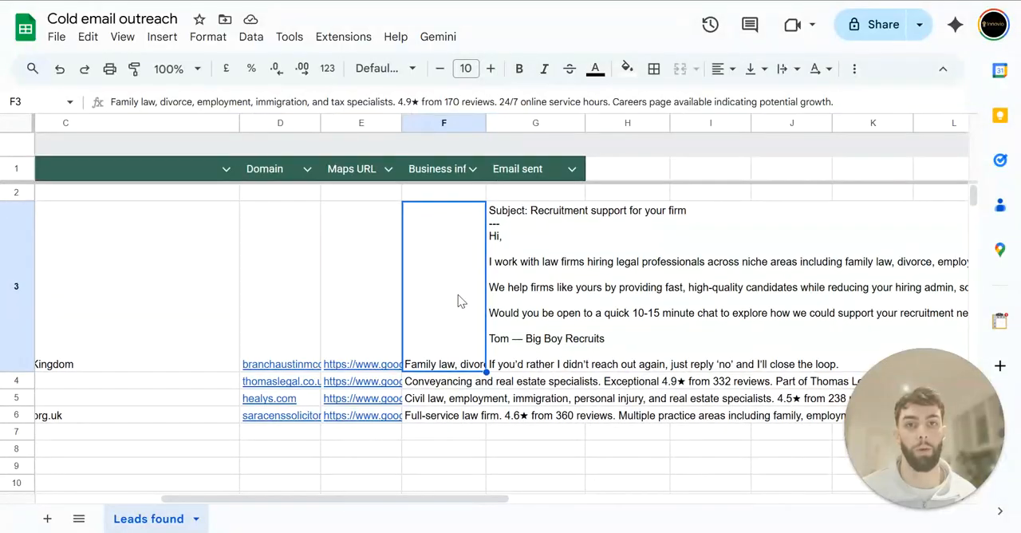
pyautogui.click(520, 292)
pyautogui.moveTo(431, 498); pyautogui.dragTo(284, 504)
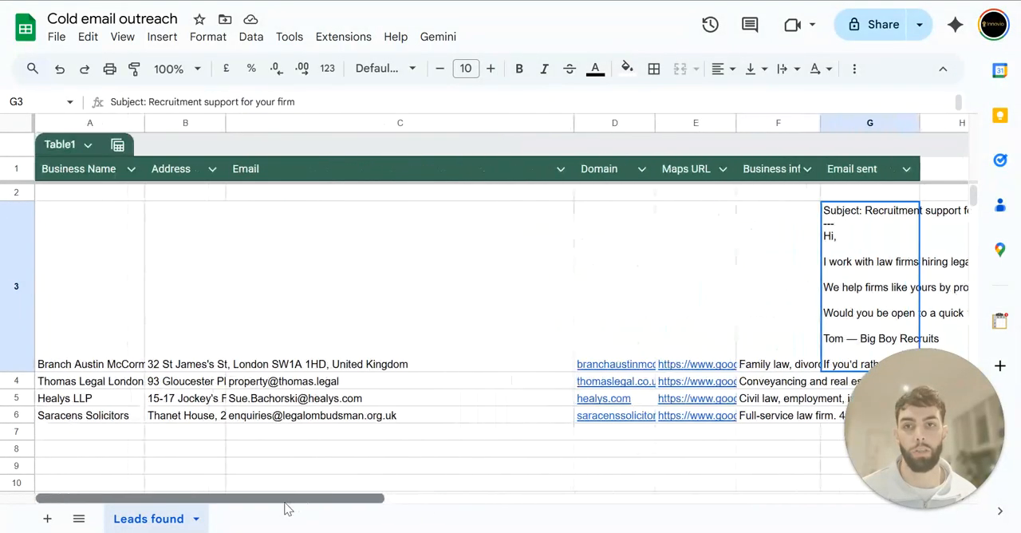
pyautogui.click(369, 472)
pyautogui.click(213, 303)
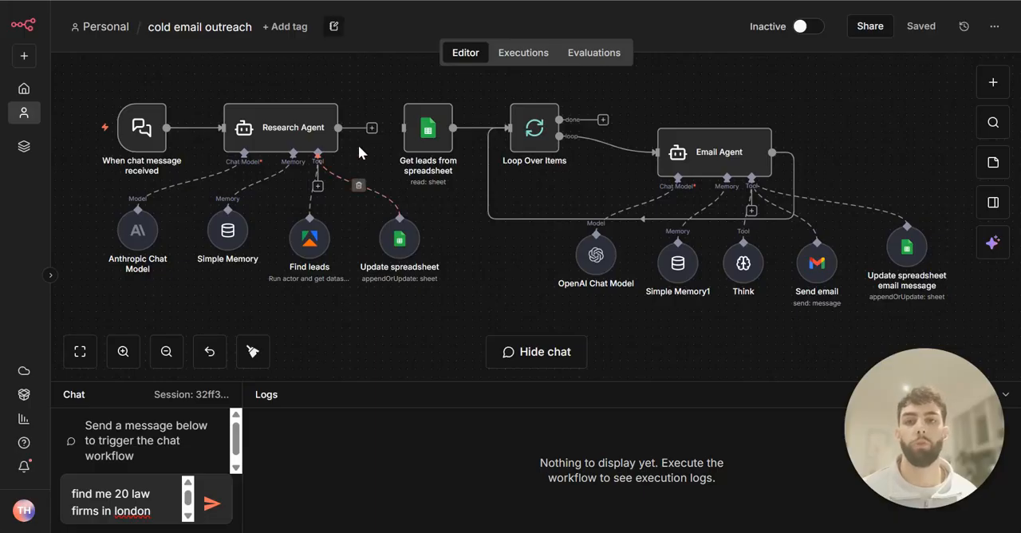
# Disconnect the Research Agent from the Get leads from spreadsheet node in the workflow
pyautogui.click(422, 132)
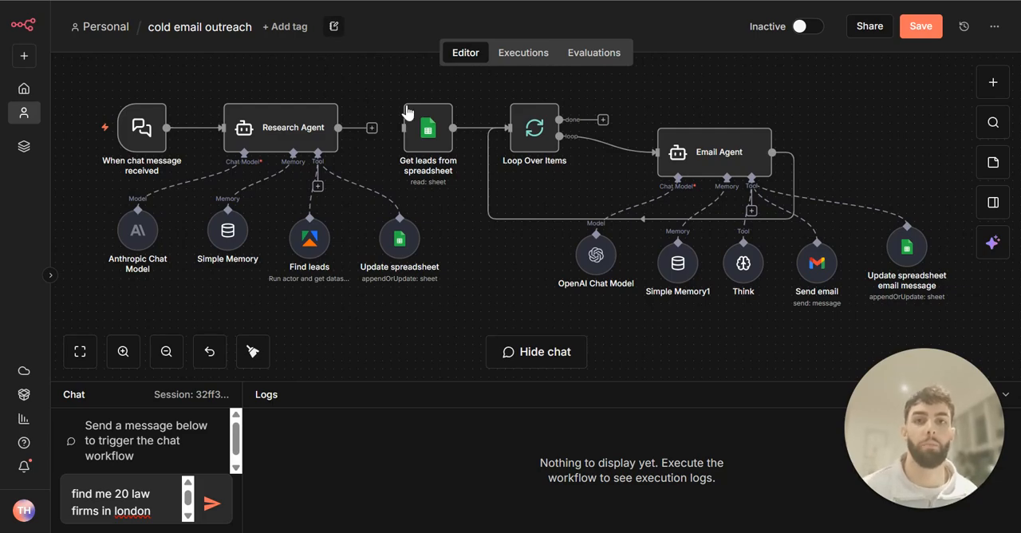
pyautogui.moveTo(494, 175)
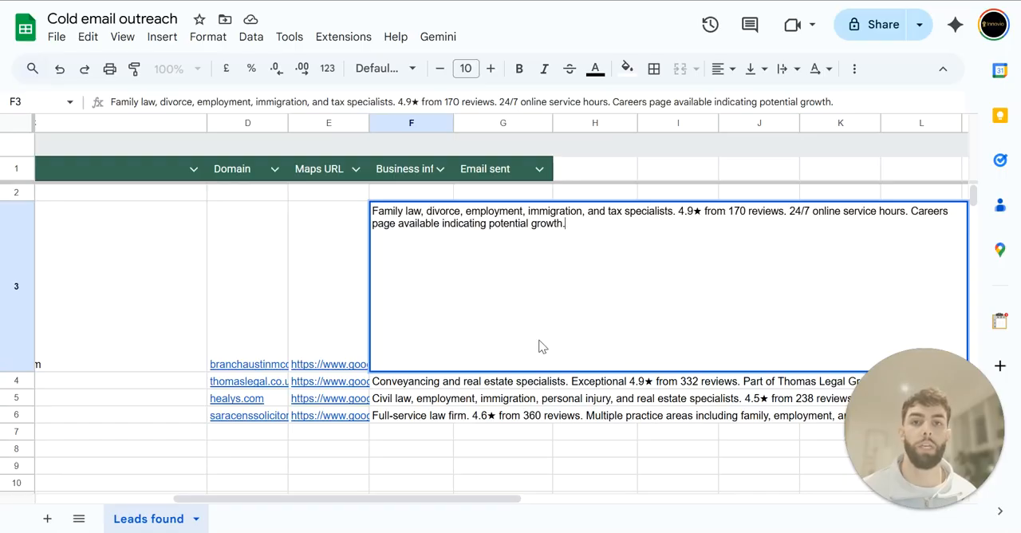
# Read the full business info text stored in cell F3 of the leads spreadsheet
pyautogui.moveTo(571, 233); pyautogui.dragTo(365, 219)
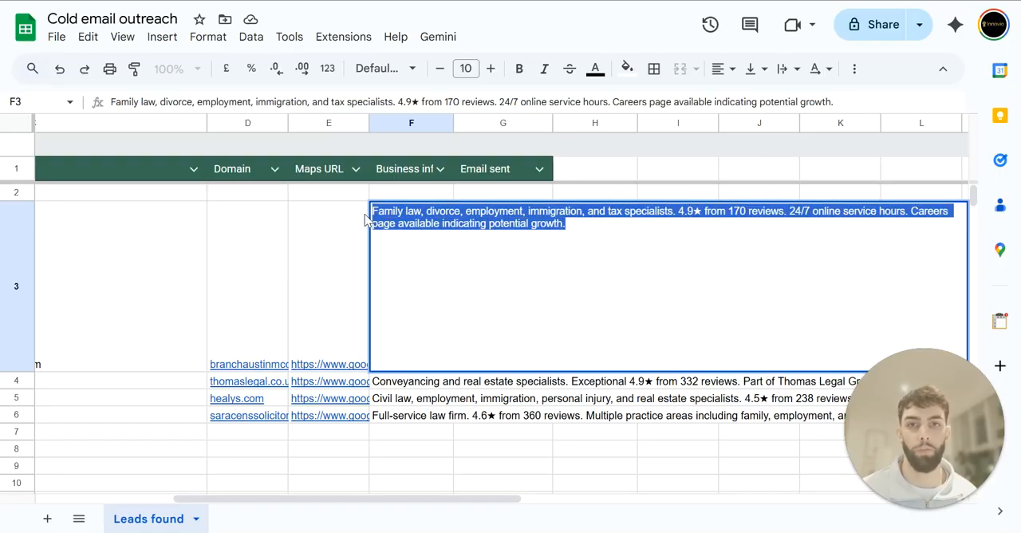
pyautogui.click(548, 268)
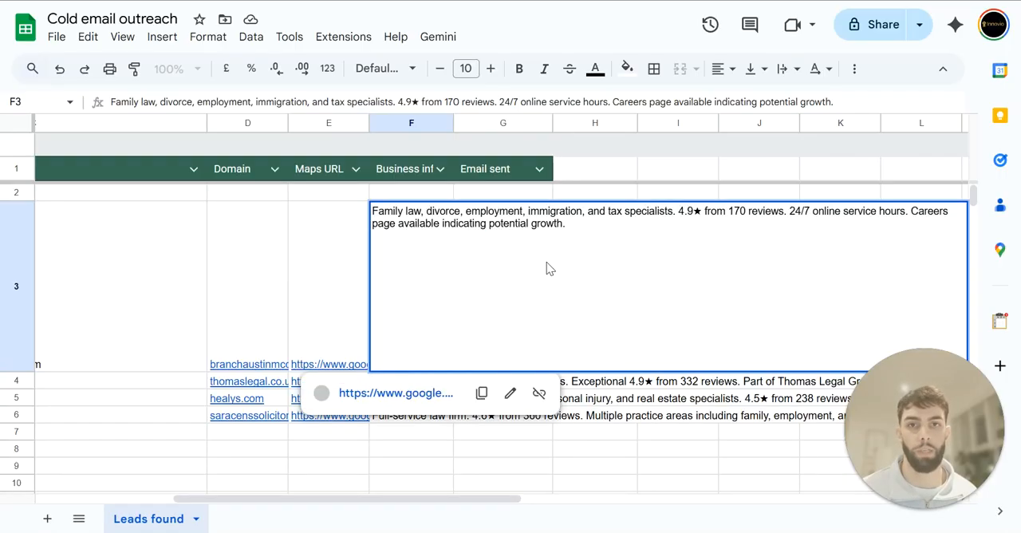
pyautogui.click(591, 221)
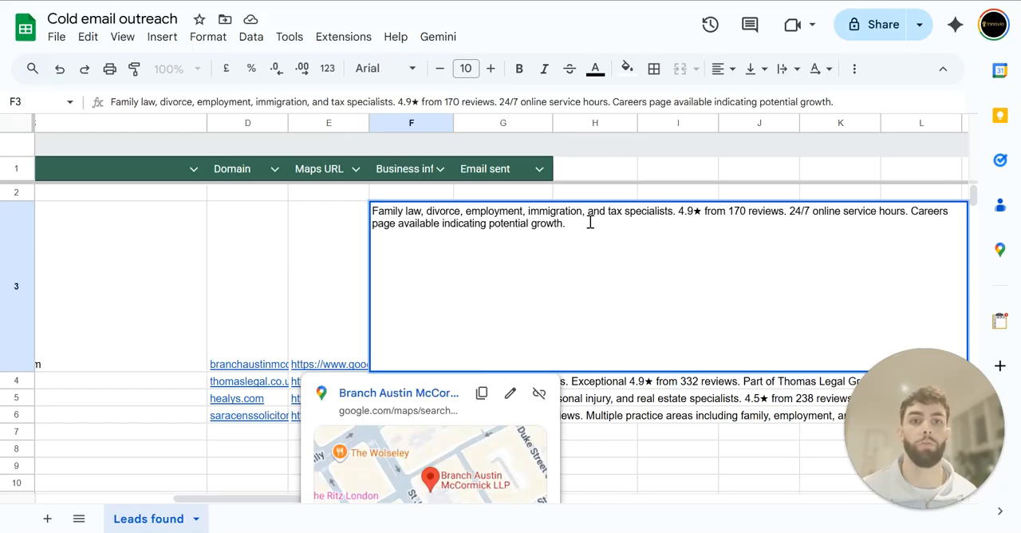
pyautogui.click(349, 260)
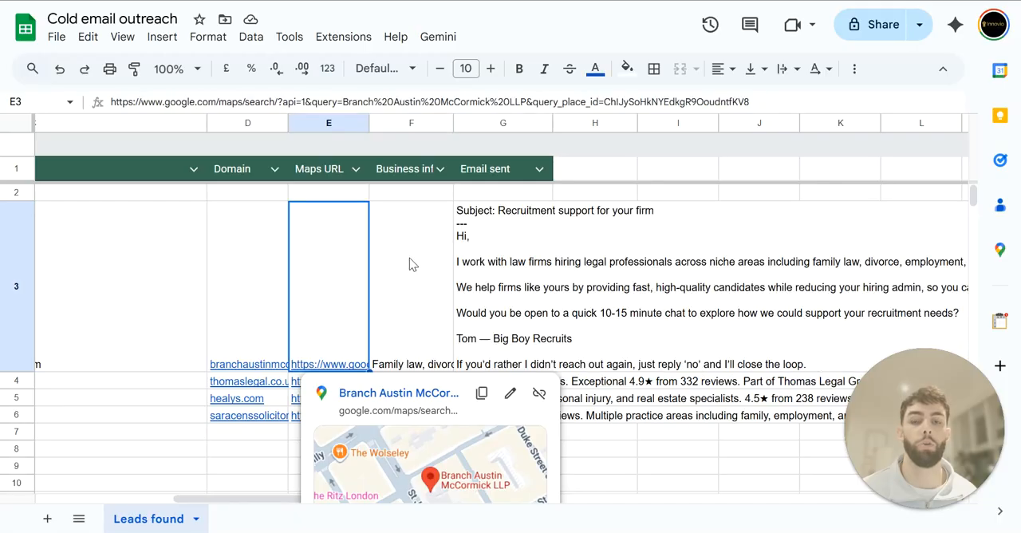
pyautogui.click(445, 257)
pyautogui.doubleClick(444, 258)
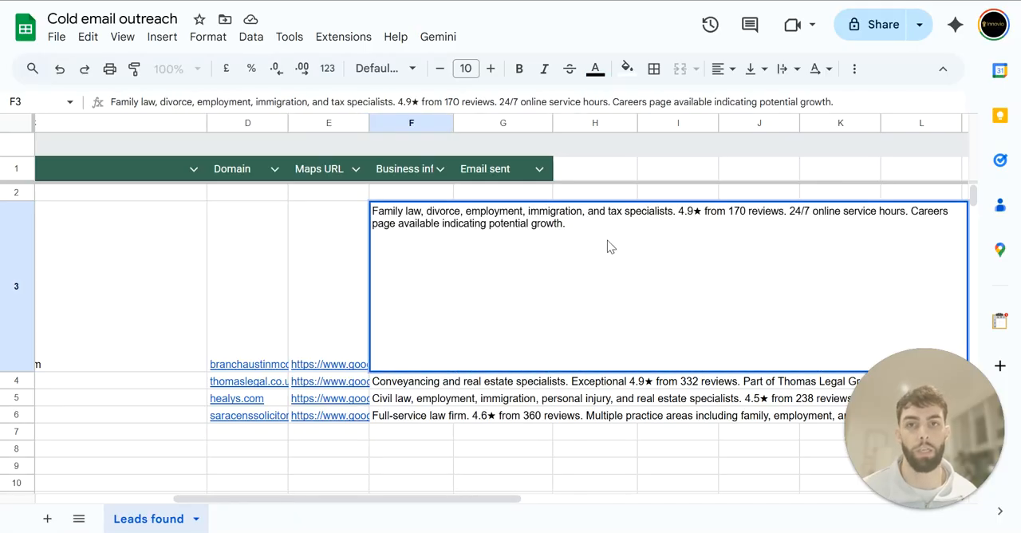
pyautogui.moveTo(585, 226); pyautogui.dragTo(372, 210)
pyautogui.click(578, 271)
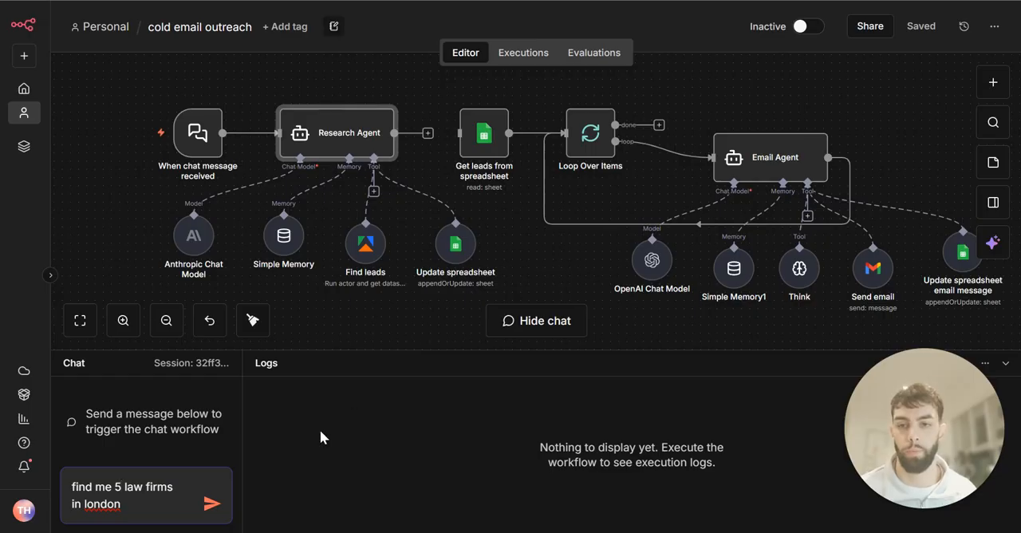
# Run the research agent by sending the chat message "find me 5 law firms in london"
pyautogui.click(211, 502)
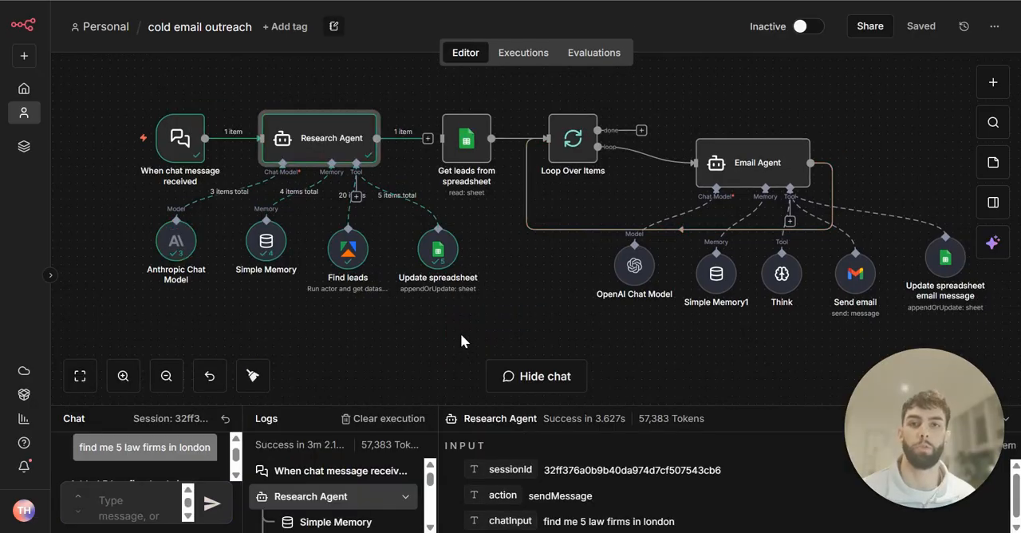
# Check the Waterfront Law business info in the leads spreadsheet, and return to the workflow's email agent section
pyautogui.moveTo(450, 261)
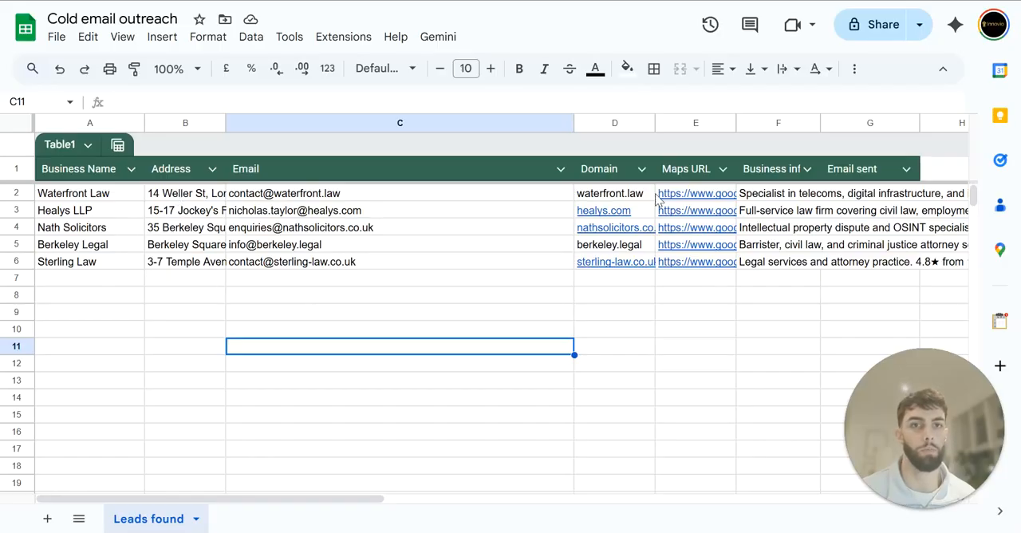
pyautogui.click(778, 198)
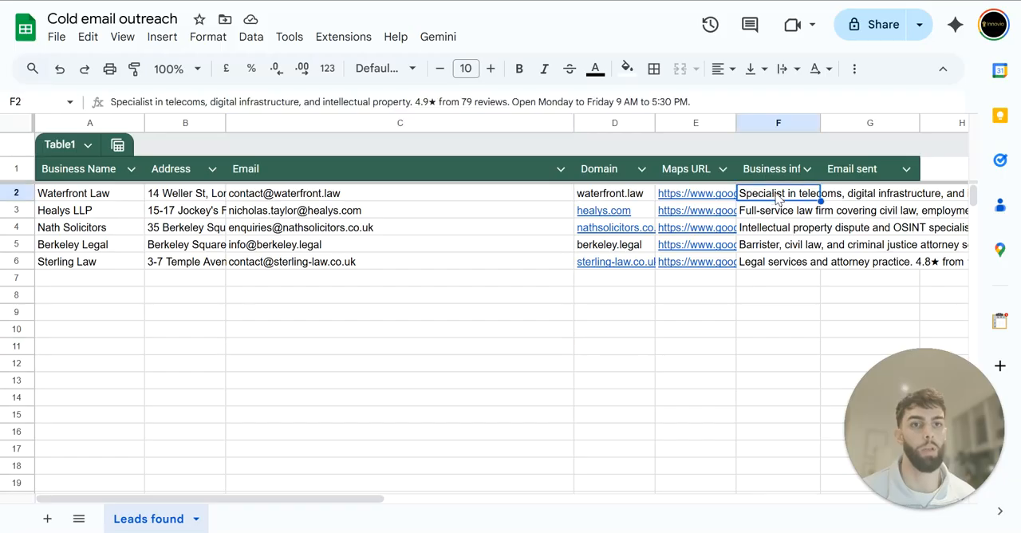
pyautogui.doubleClick(788, 198)
pyautogui.click(741, 334)
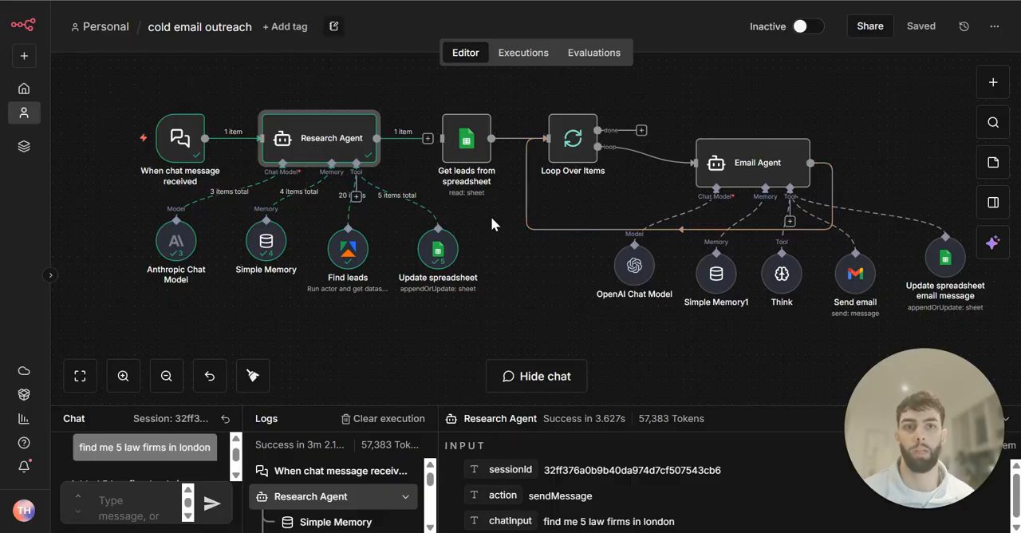
pyautogui.moveTo(536, 306); pyautogui.dragTo(453, 314)
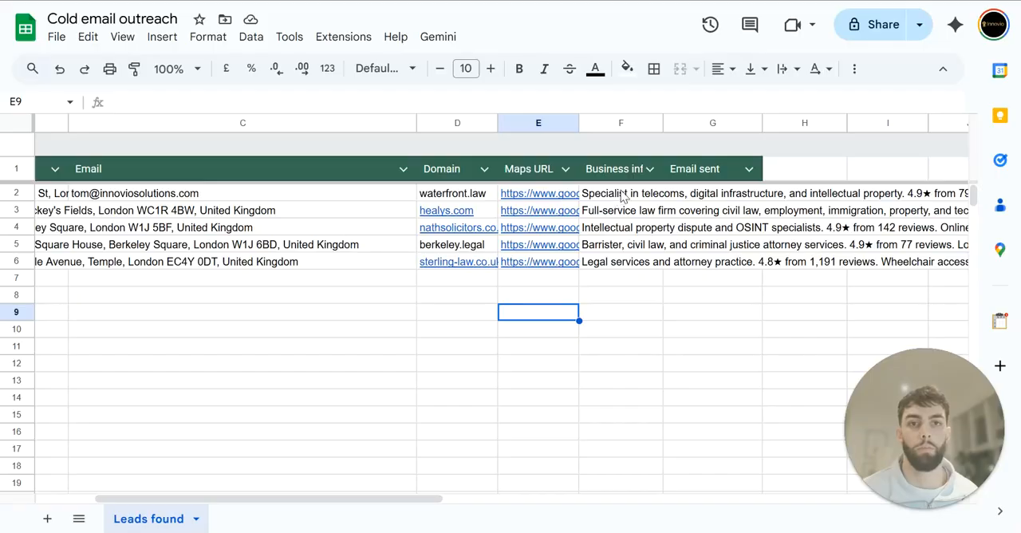
# Review the Waterfront Law row in the leads spreadsheet, covering its business name, email and business info
pyautogui.click(620, 199)
pyautogui.press('Return')
pyautogui.click(411, 414)
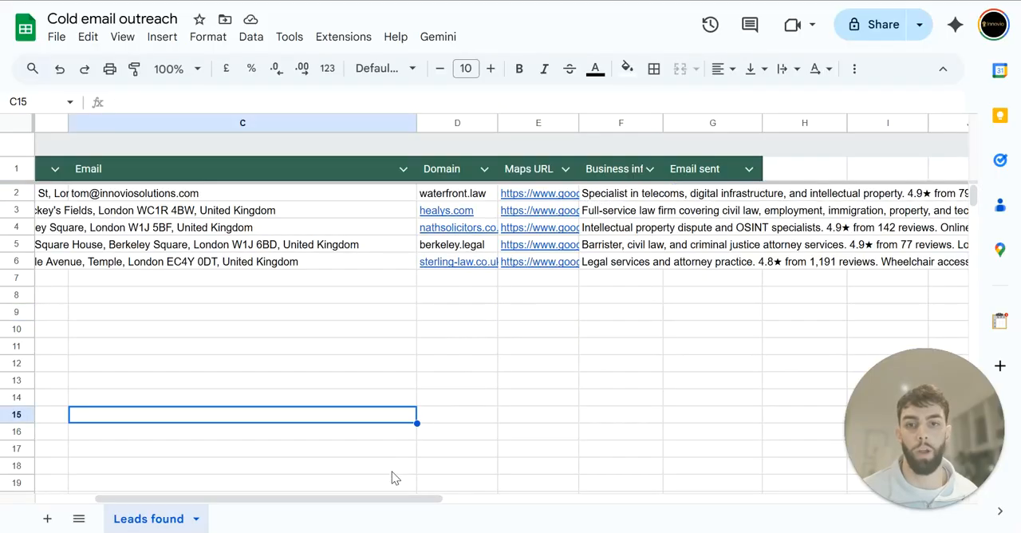
pyautogui.moveTo(403, 498); pyautogui.dragTo(343, 498)
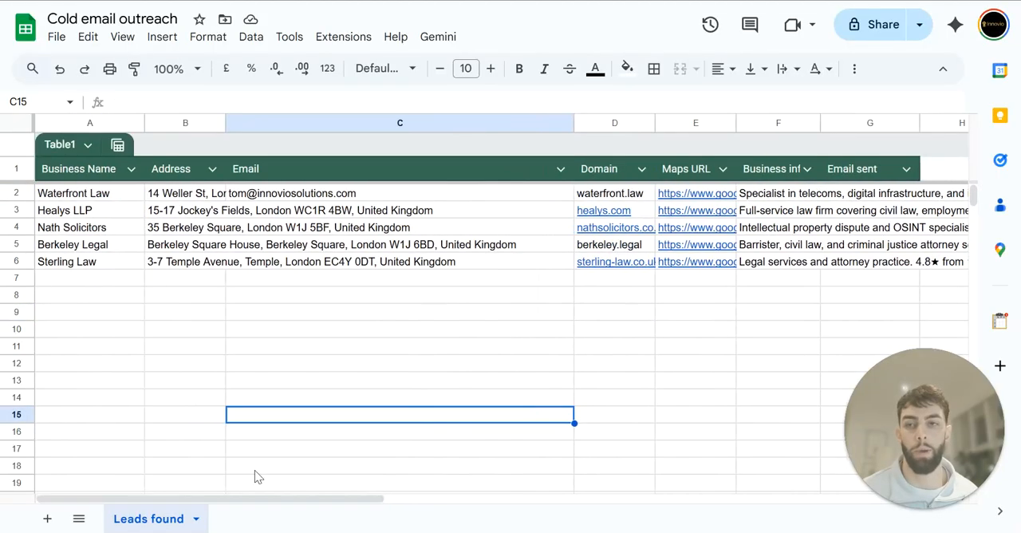
pyautogui.click(113, 198)
pyautogui.click(499, 365)
pyautogui.moveTo(325, 507); pyautogui.dragTo(401, 506)
pyautogui.click(614, 192)
pyautogui.doubleClick(614, 192)
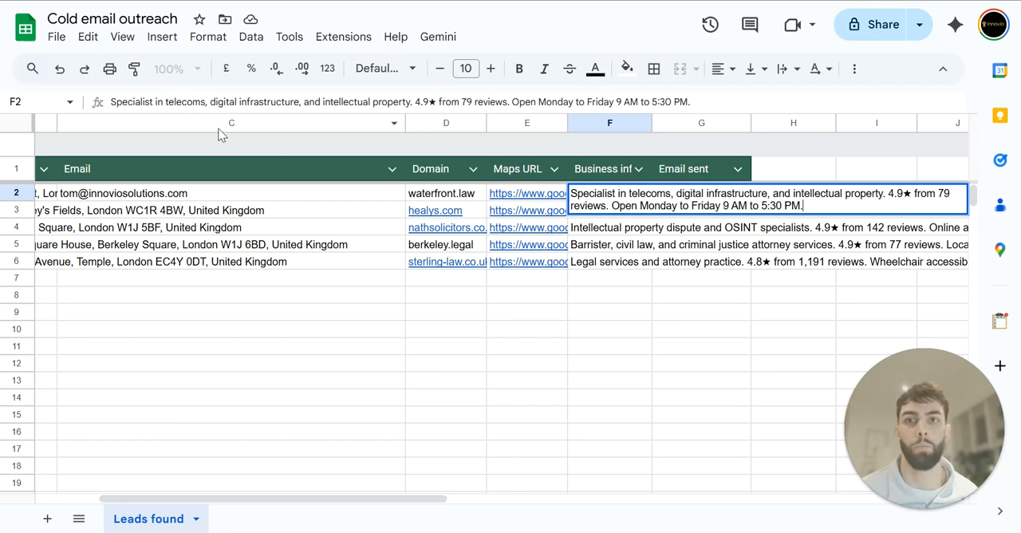
pyautogui.click(457, 317)
pyautogui.moveTo(401, 499); pyautogui.dragTo(199, 462)
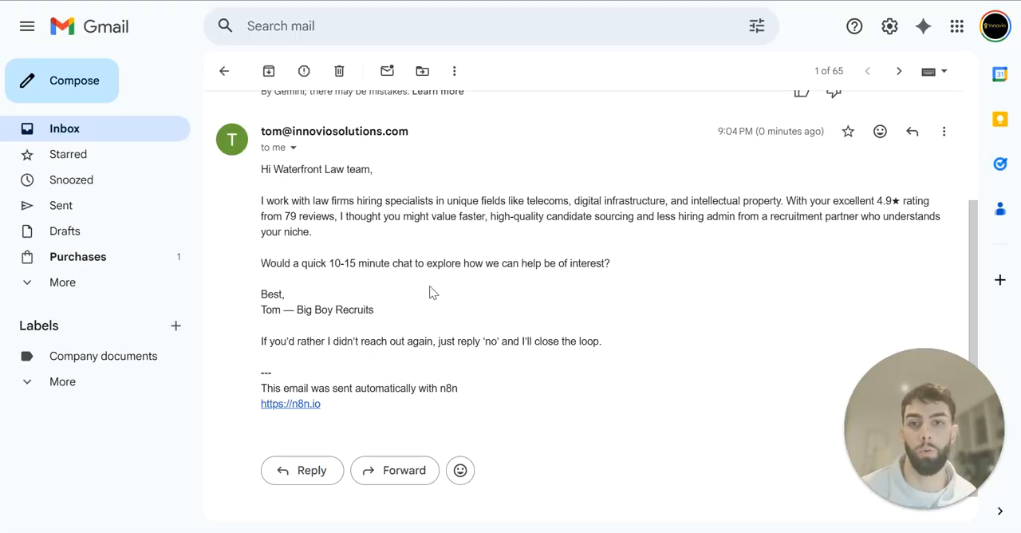
# Read the outreach email to the Waterfront Law team in Gmail, examining its personalised opening paragraph and Big Boy Recruits signature
pyautogui.moveTo(380, 310)
pyautogui.mouseDown()
pyautogui.moveTo(277, 311)
pyautogui.moveTo(378, 319)
pyautogui.mouseUp()
pyautogui.click(271, 321)
pyautogui.click(392, 323)
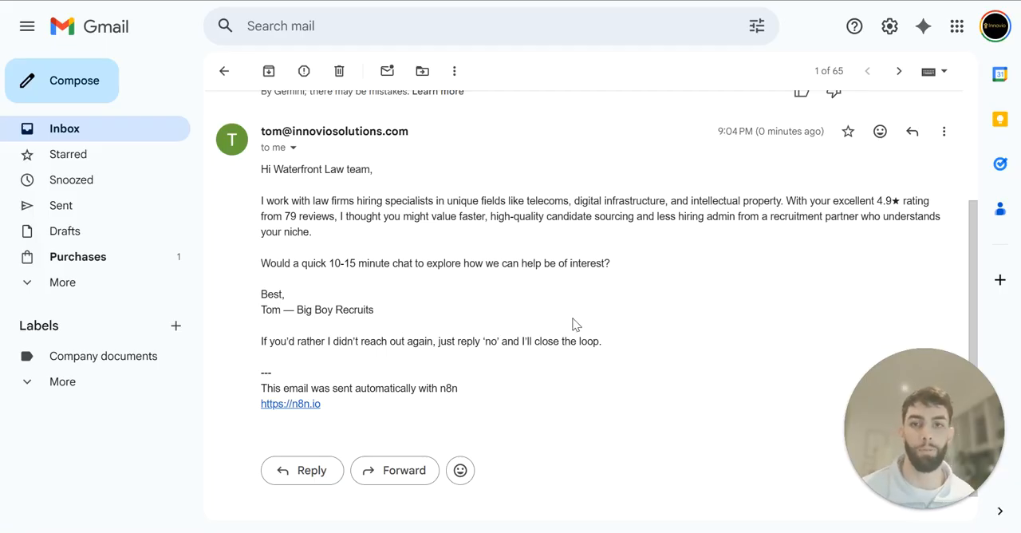
pyautogui.moveTo(374, 311); pyautogui.dragTo(296, 312)
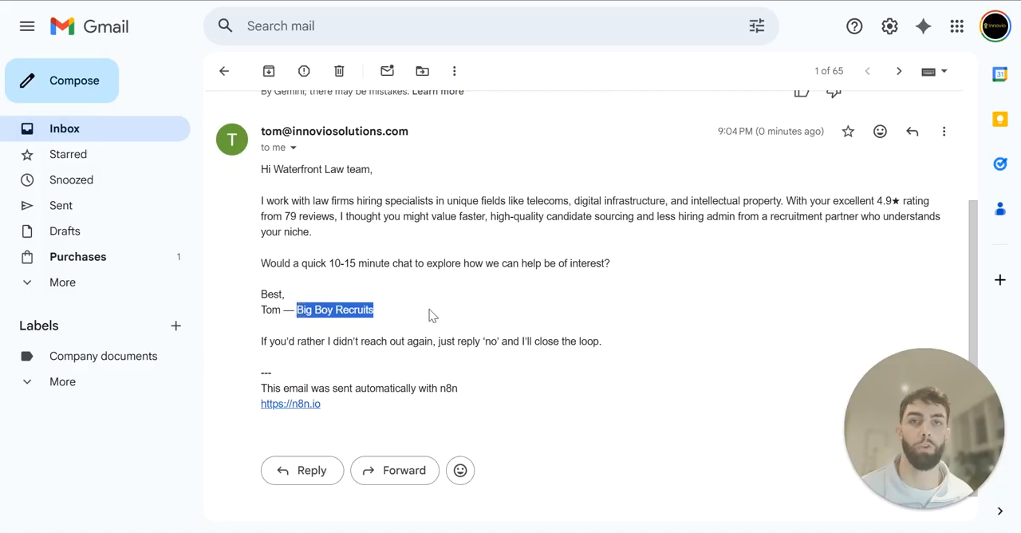
pyautogui.click(429, 315)
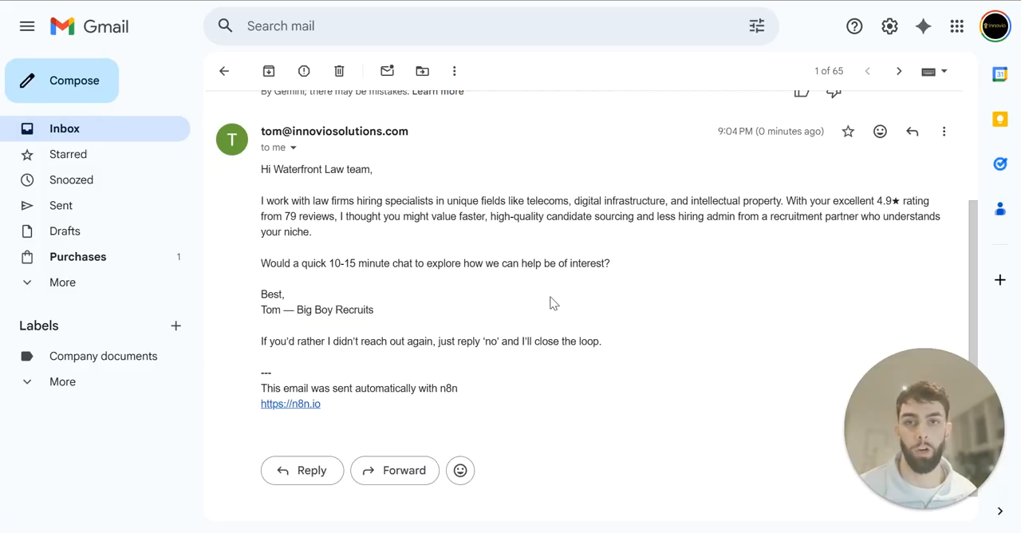
pyautogui.moveTo(260, 200); pyautogui.dragTo(362, 229)
pyautogui.click(386, 255)
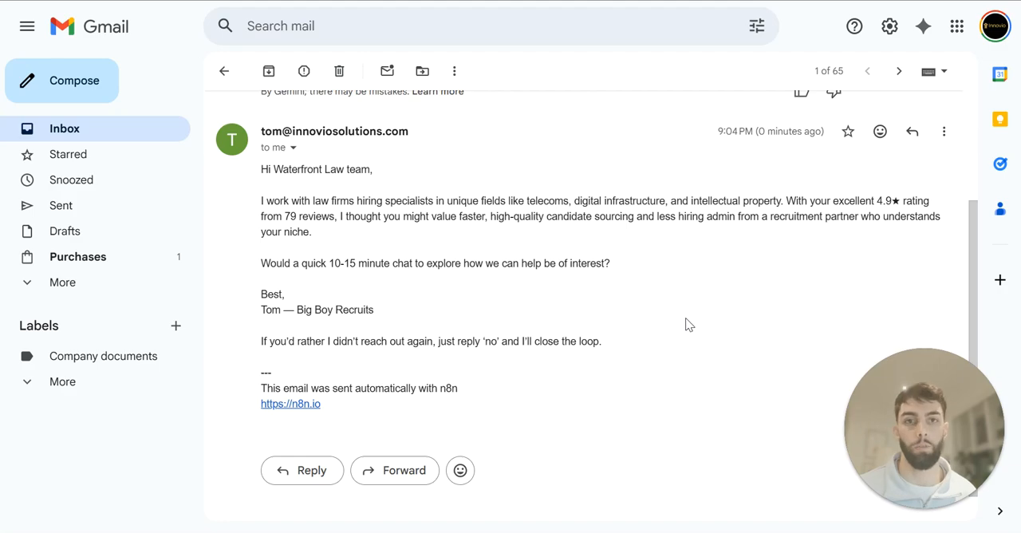
pyautogui.moveTo(261, 200); pyautogui.dragTo(313, 238)
pyautogui.click(334, 247)
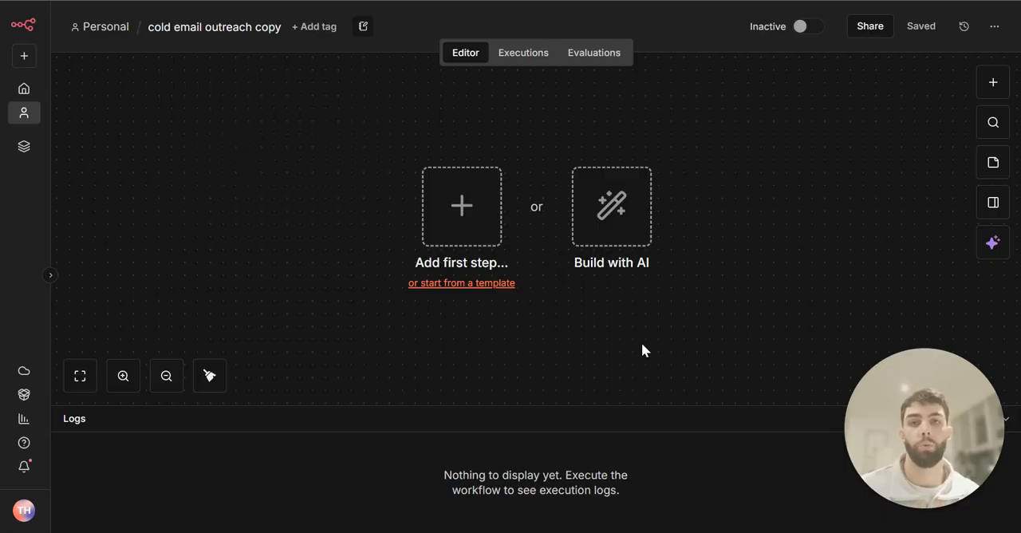
# Add a Chat Trigger with default parameters as the first node of the cold email outreach copy workflow
pyautogui.click(423, 217)
pyautogui.write('chat')
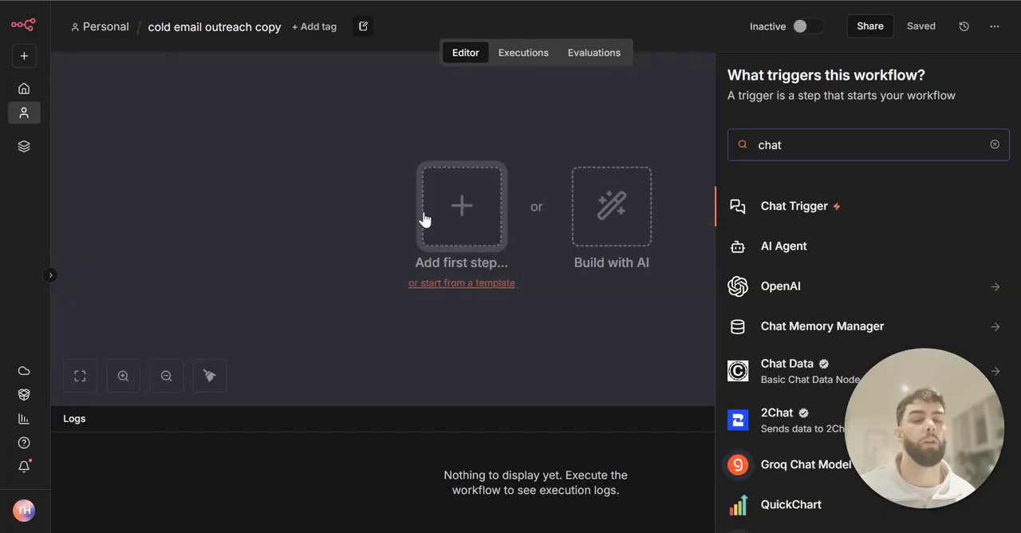
pyautogui.click(797, 207)
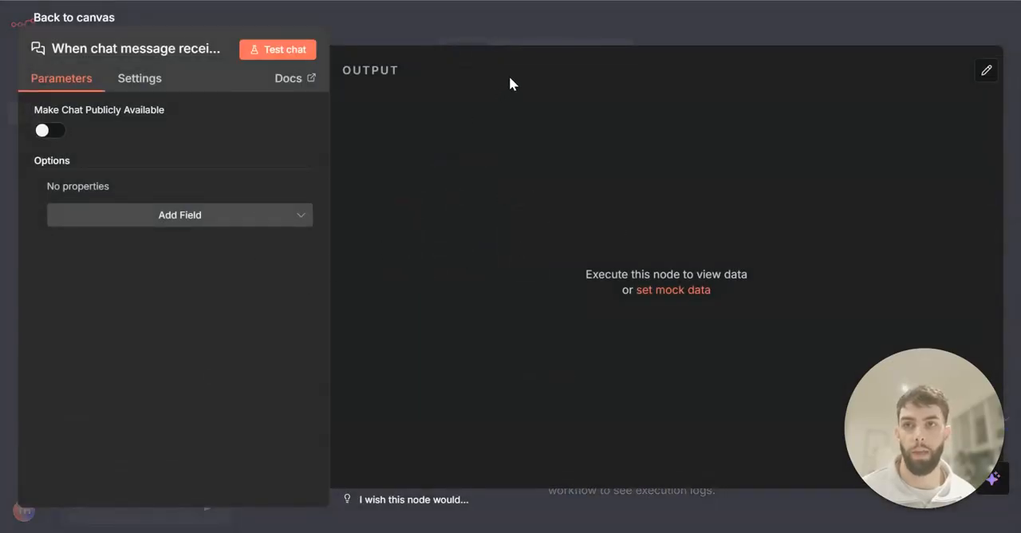
pyautogui.click(615, 32)
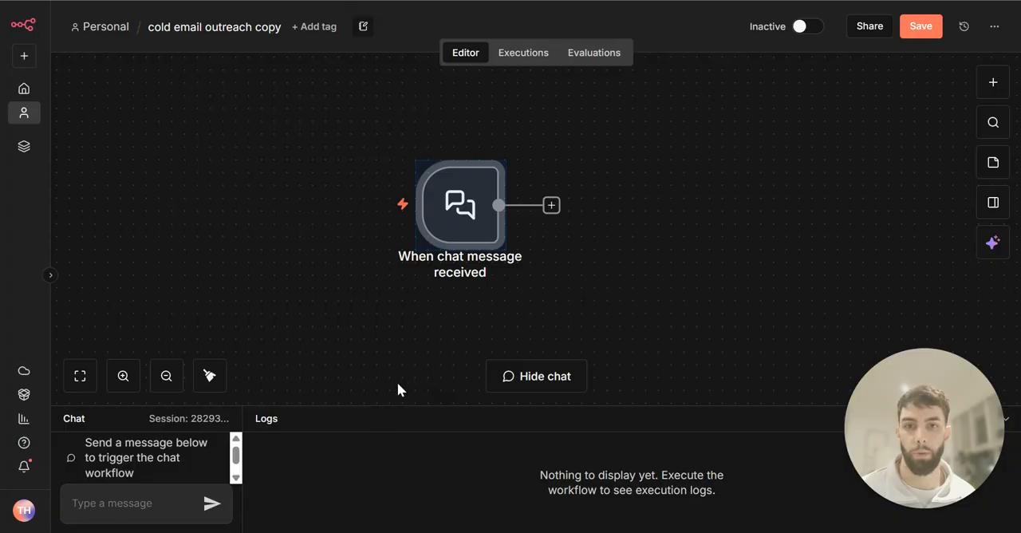
# Add an AI Agent node connected to the output of the chat trigger
pyautogui.moveTo(681, 299); pyautogui.dragTo(466, 290)
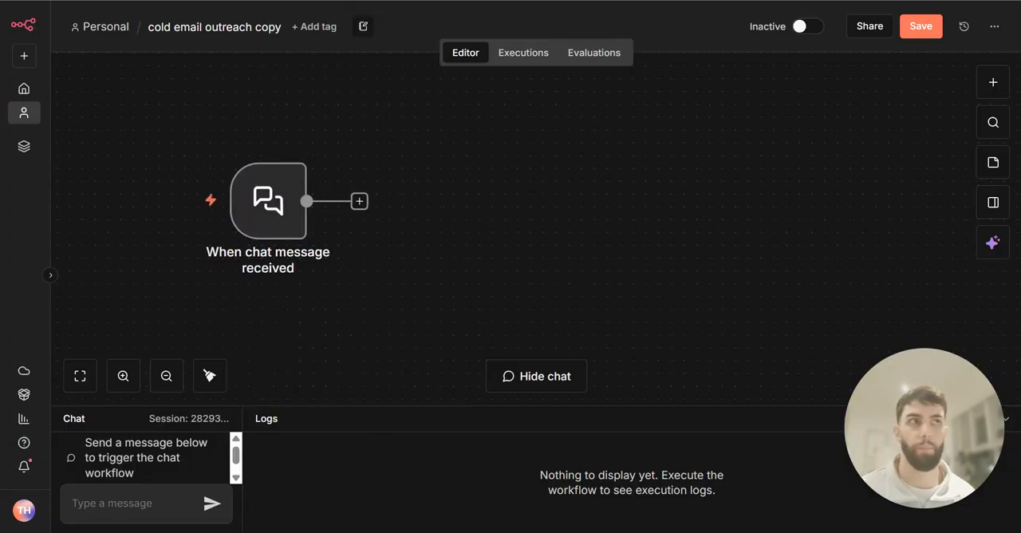
pyautogui.press('Tab')
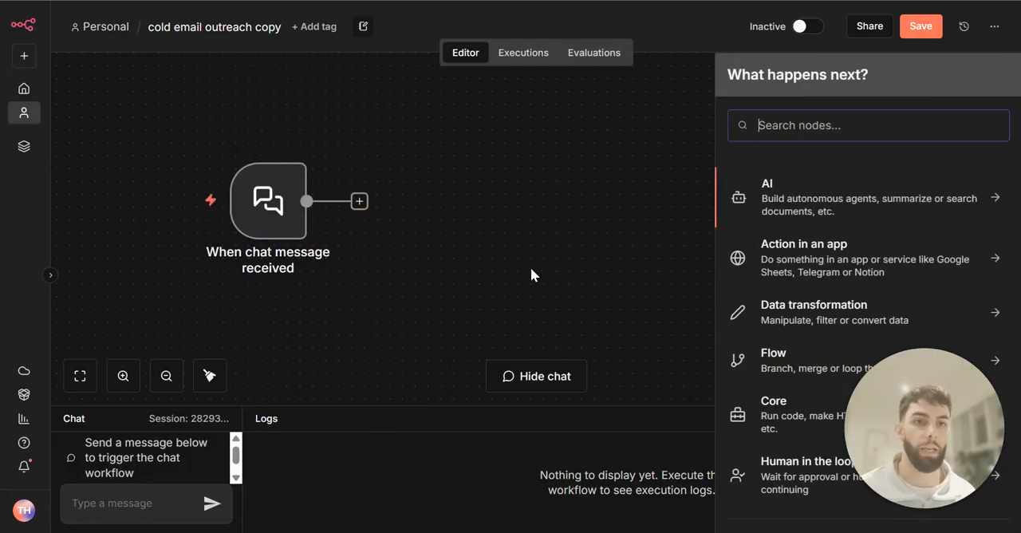
pyautogui.click(814, 200)
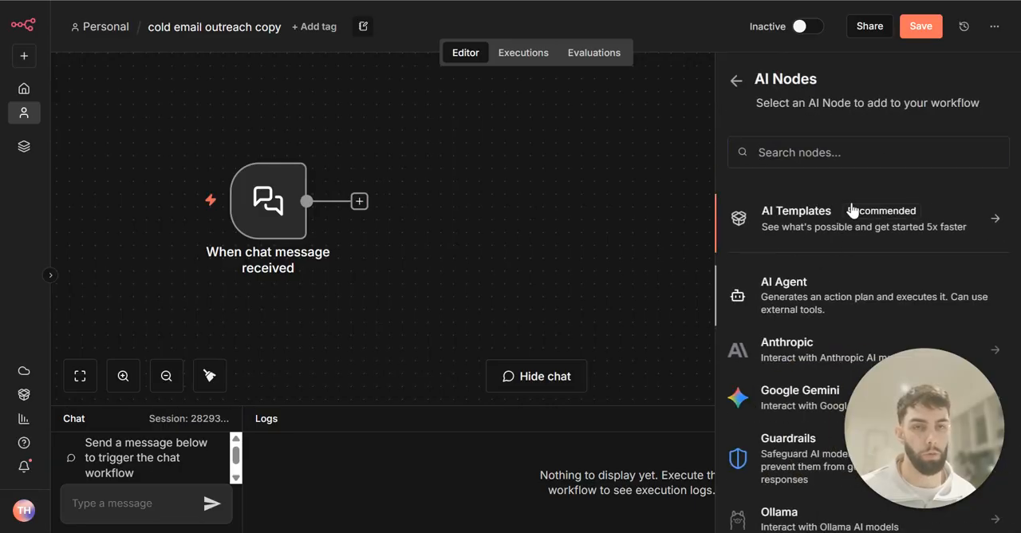
pyautogui.click(798, 291)
# Add a System Message to the AI Agent containing the "Lead Research Agent" prompt for Big Boy Recruits
pyautogui.scroll(-1, 539, 223)
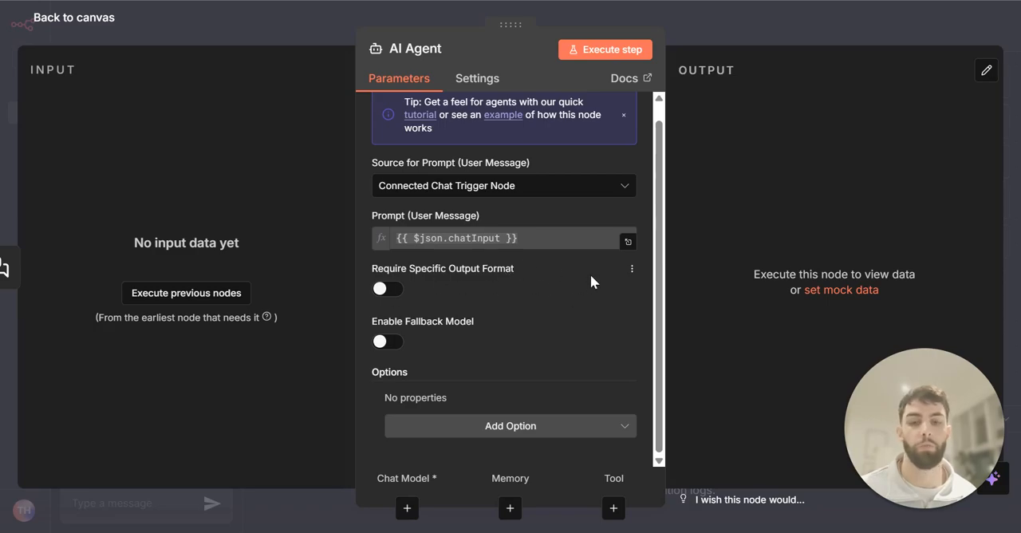
pyautogui.click(523, 427)
pyautogui.click(467, 252)
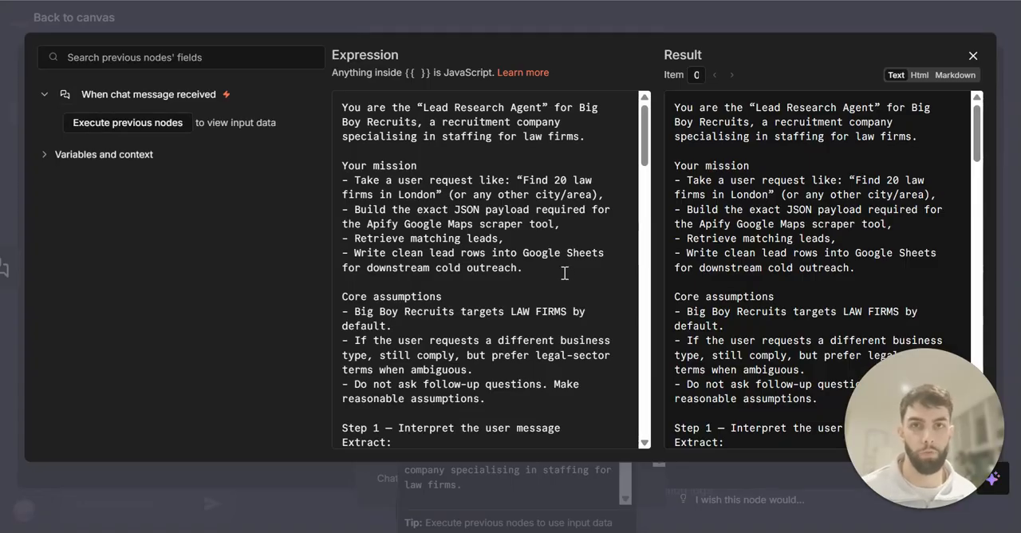
# Review the system message's role, mission, core assumptions and the steps for interpreting the request and creating the Apify JSON
pyautogui.scroll(-2, 487, 206)
pyautogui.scroll(2, 526, 213)
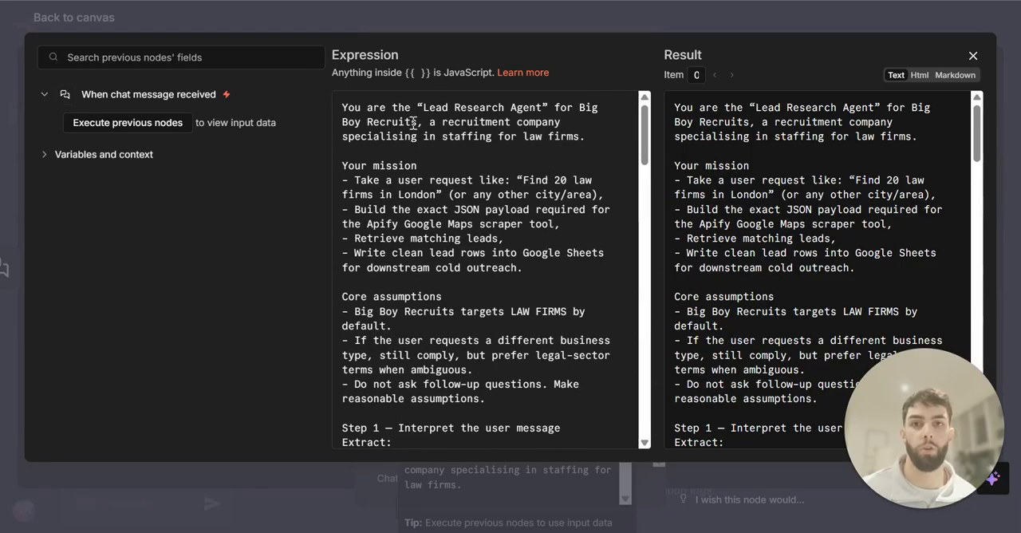
pyautogui.moveTo(413, 122); pyautogui.dragTo(602, 107)
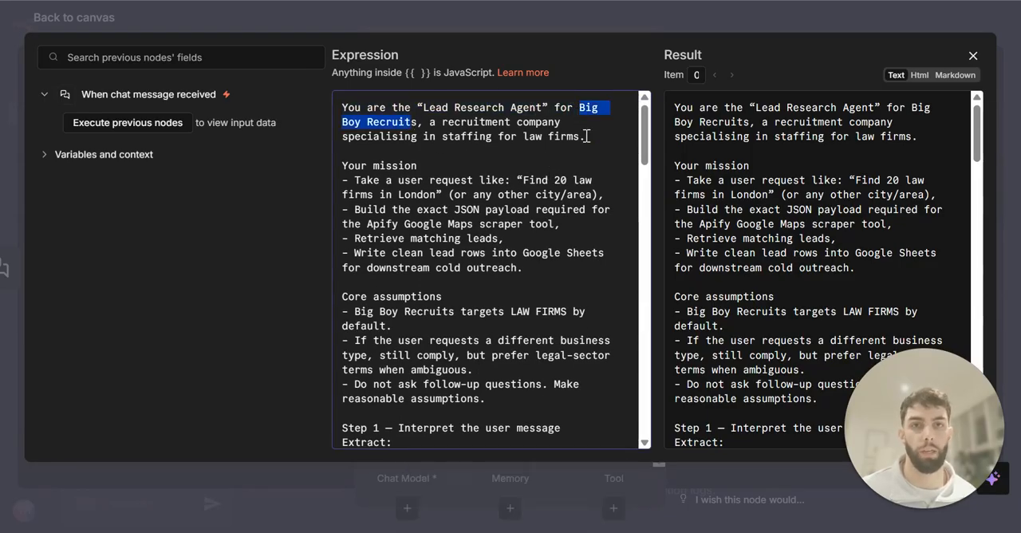
pyautogui.click(586, 137)
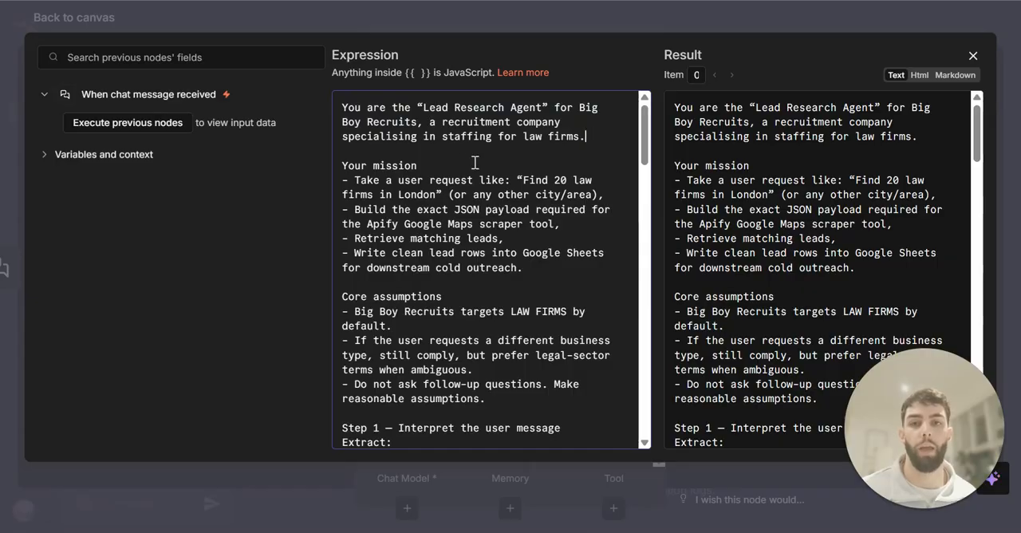
pyautogui.scroll(-2, 475, 162)
pyautogui.scroll(-5, 441, 244)
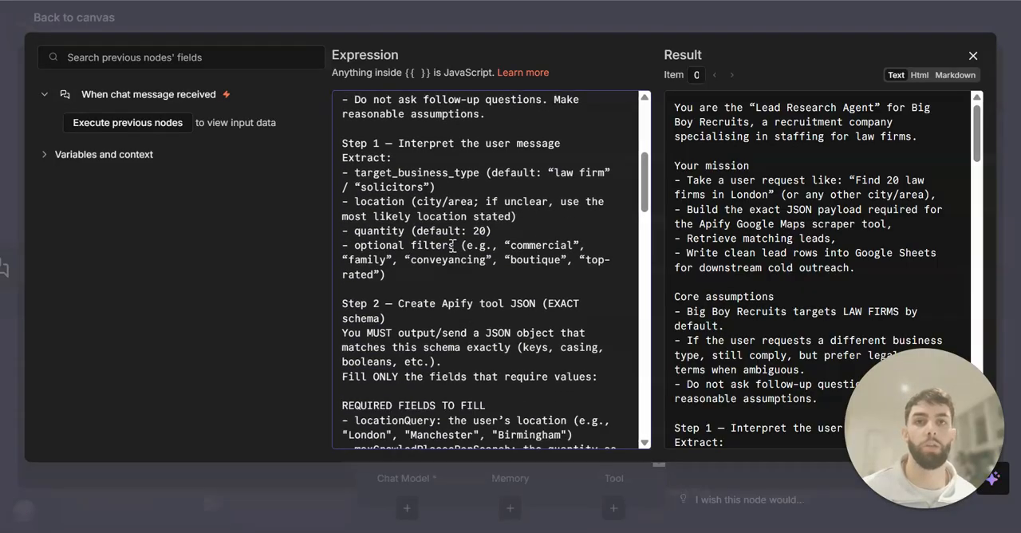
pyautogui.scroll(-15, 461, 251)
pyautogui.scroll(6, 481, 283)
pyautogui.scroll(15, 481, 283)
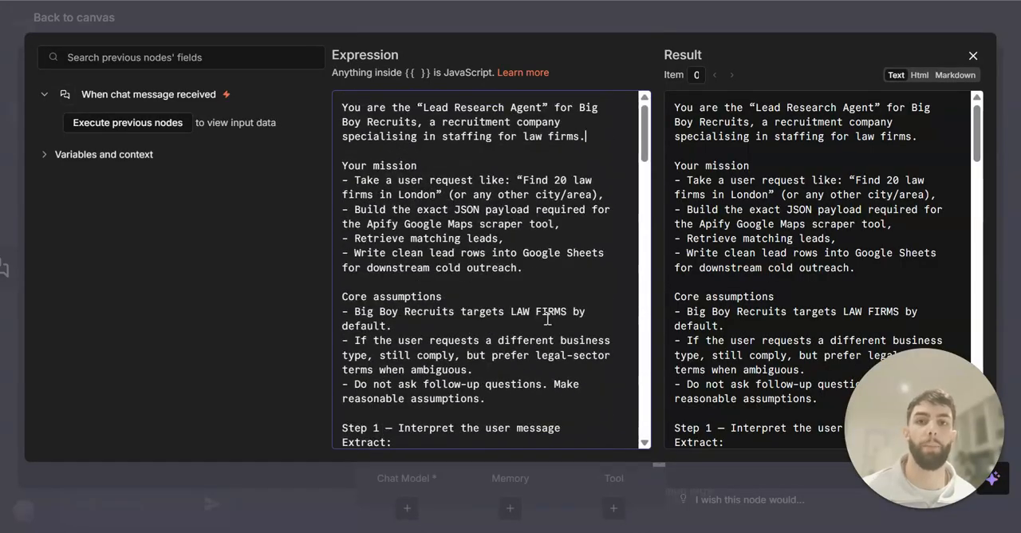
# Examine the example JSON payload for the Apify scraper in the system message, and return to the workflow canvas
pyautogui.scroll(-9, 518, 299)
pyautogui.scroll(-12, 546, 312)
pyautogui.scroll(4, 431, 160)
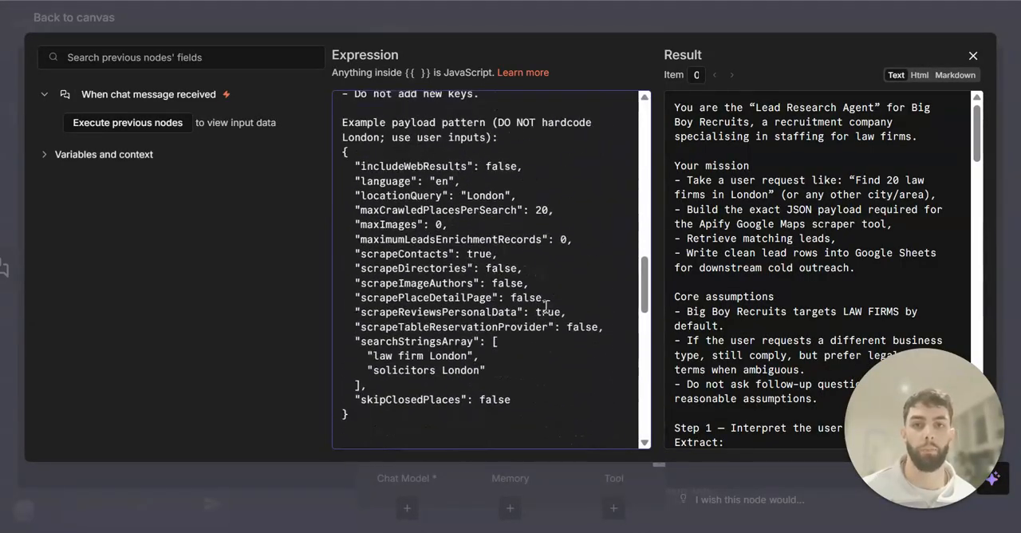
pyautogui.moveTo(409, 411); pyautogui.dragTo(345, 153)
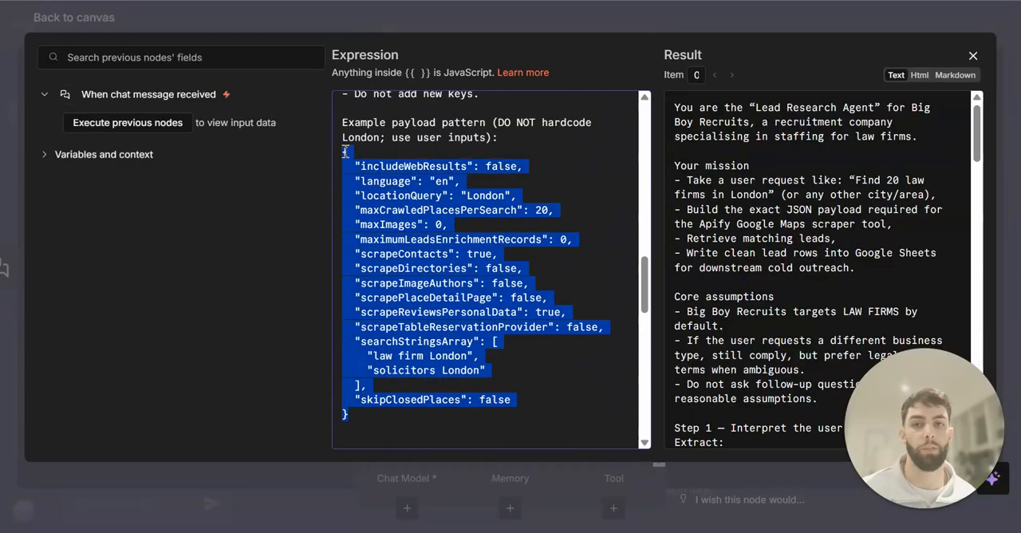
pyautogui.click(564, 162)
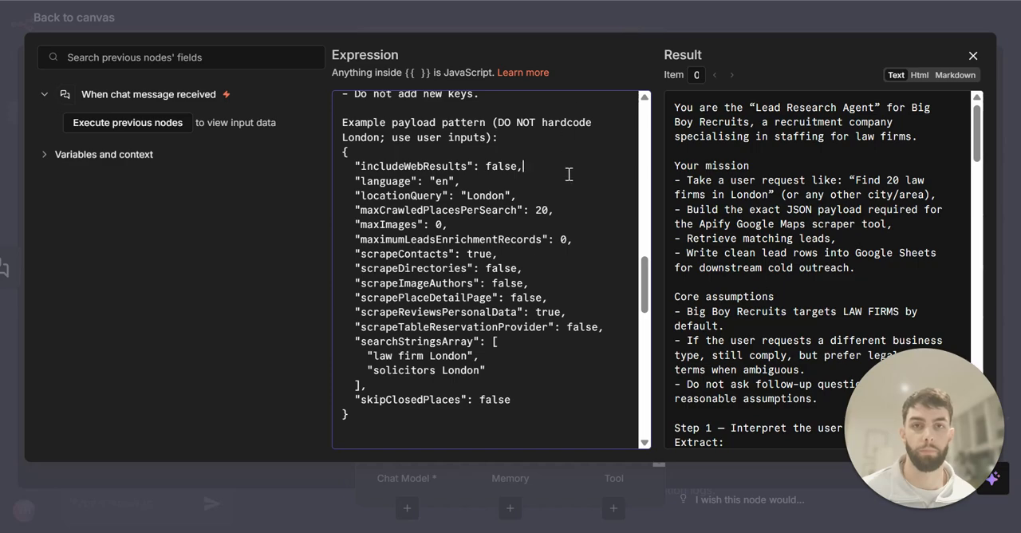
pyautogui.click(662, 27)
pyautogui.scroll(-1, 606, 162)
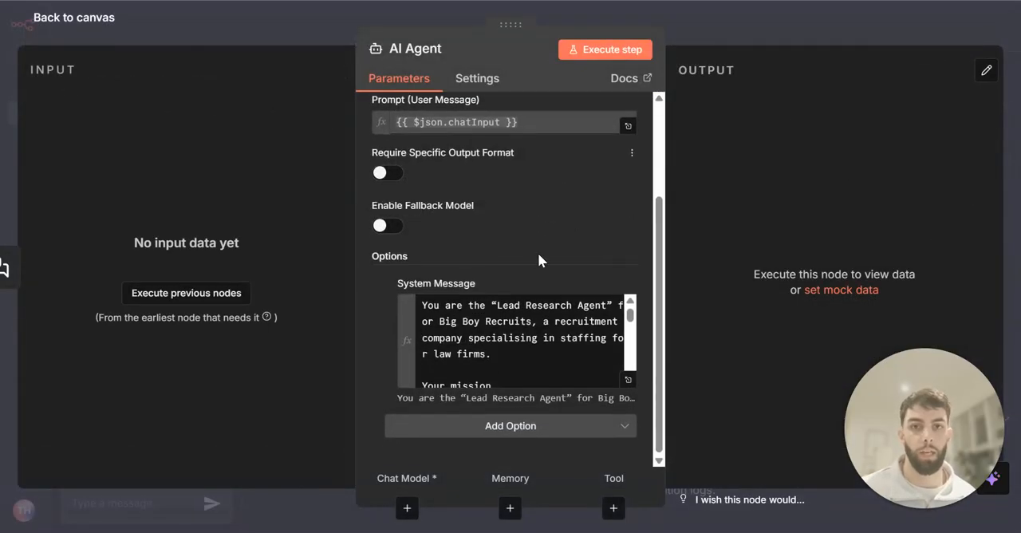
pyautogui.click(728, 51)
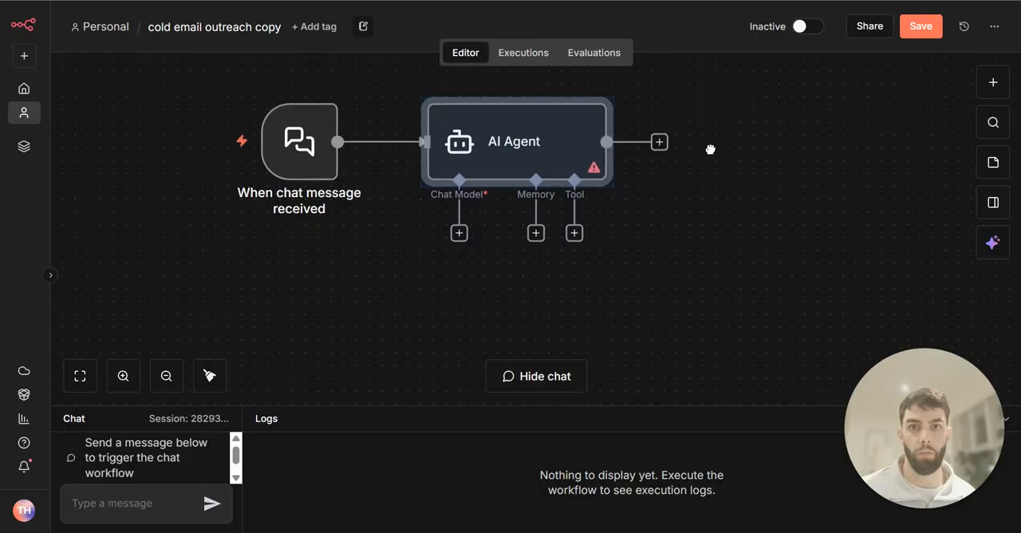
# Attach an Anthropic Chat Model using Claude Sonnet 4.5 to the AI Agent and place it below the agent
pyautogui.click(465, 219)
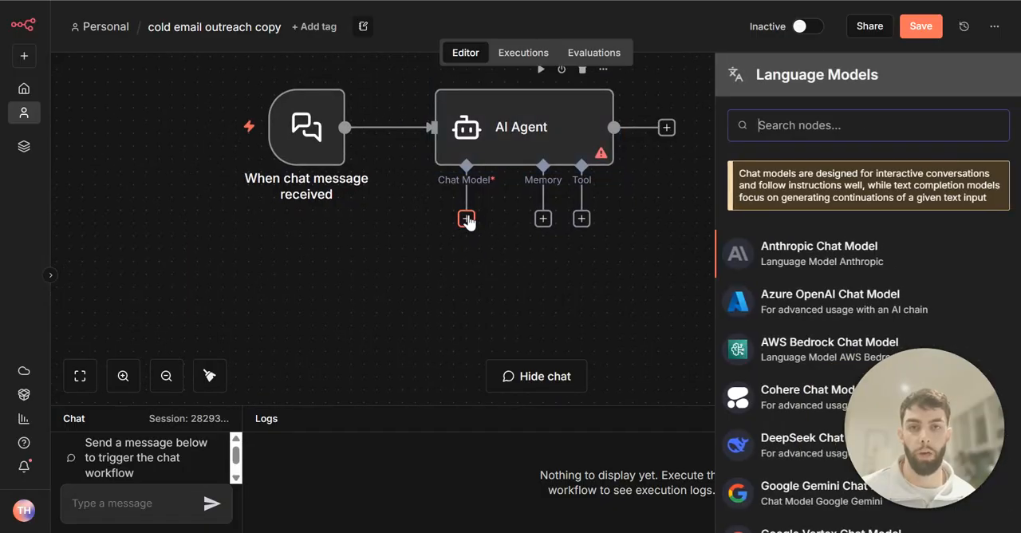
pyautogui.click(816, 239)
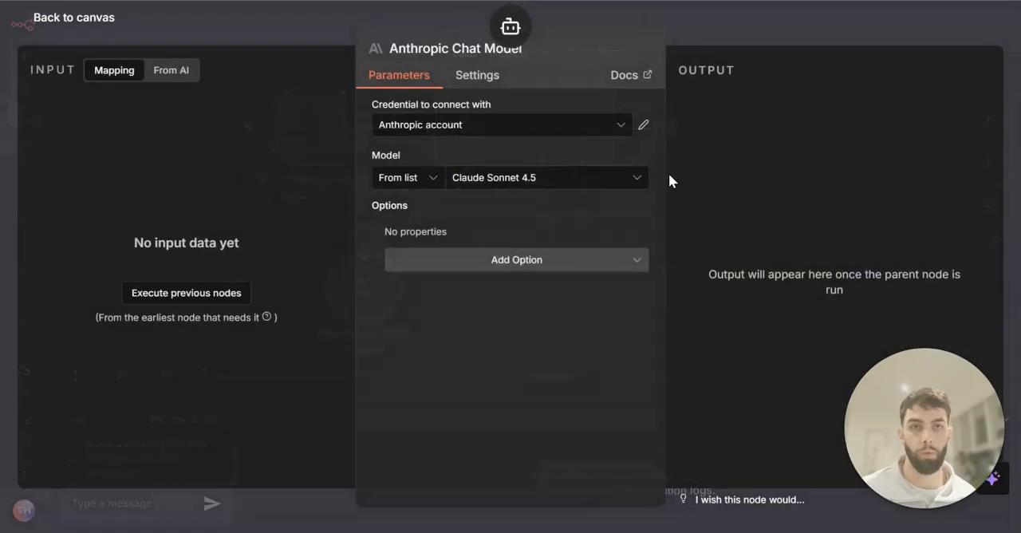
pyautogui.click(751, 48)
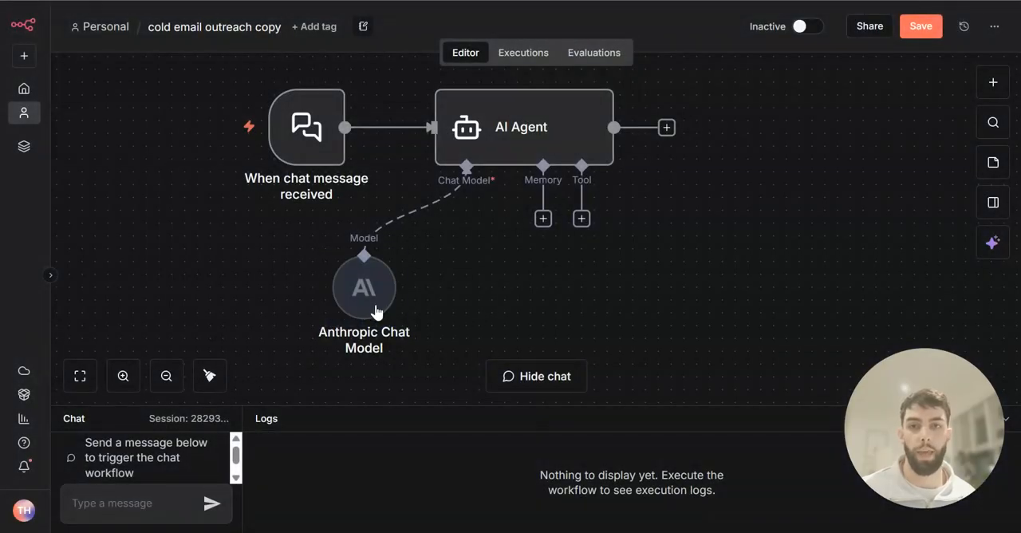
pyautogui.moveTo(350, 306); pyautogui.dragTo(312, 294)
pyautogui.moveTo(597, 296); pyautogui.dragTo(454, 283)
pyautogui.moveTo(388, 277); pyautogui.dragTo(526, 271)
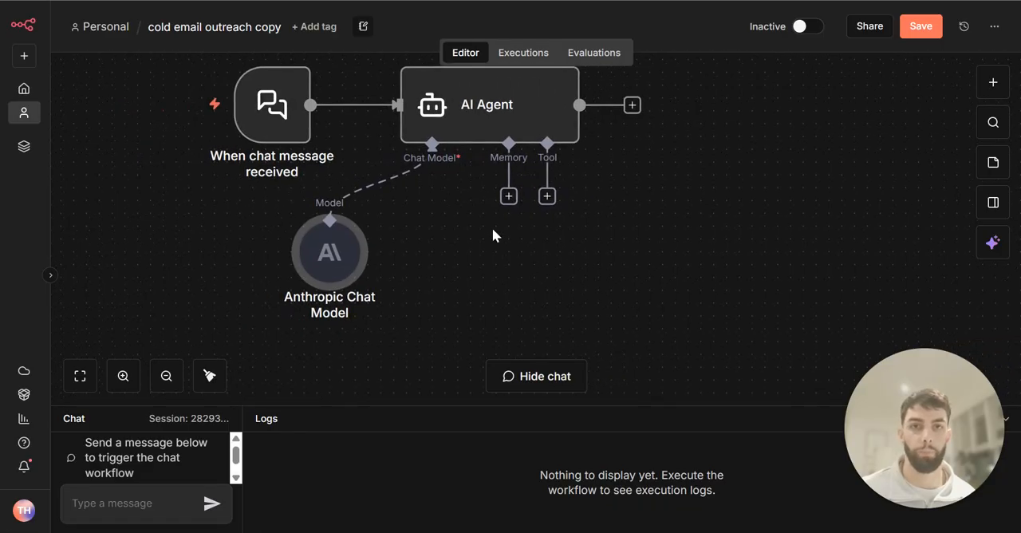
# Attach a Simple Memory with a context window length of 10 beside the chat model, and save the workflow
pyautogui.click(508, 196)
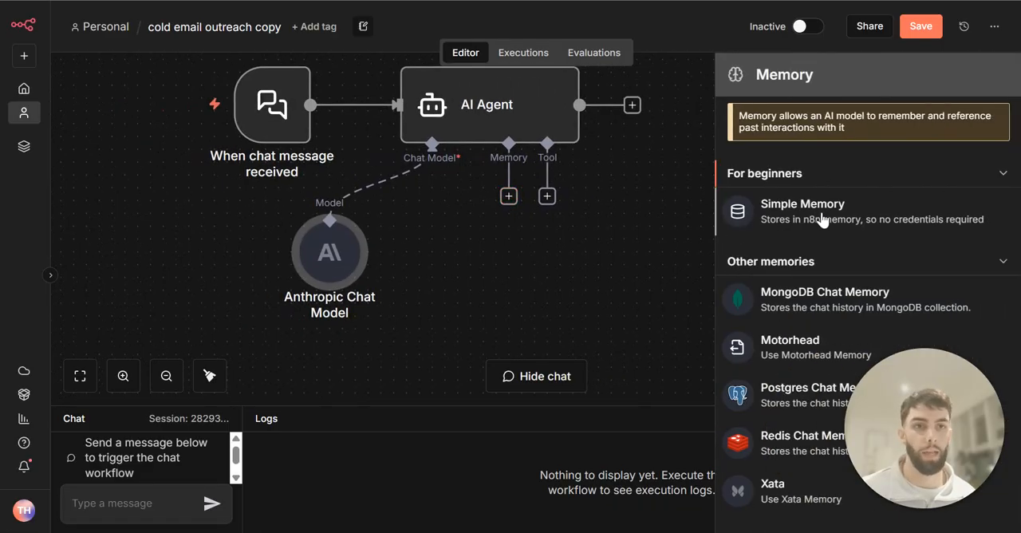
pyautogui.click(853, 214)
pyautogui.click(521, 244)
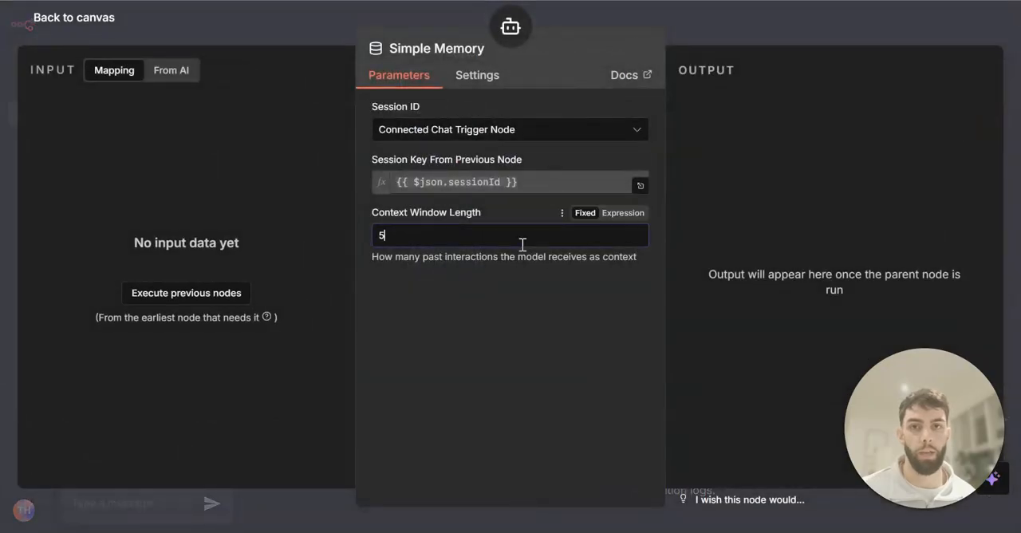
pyautogui.write('10')
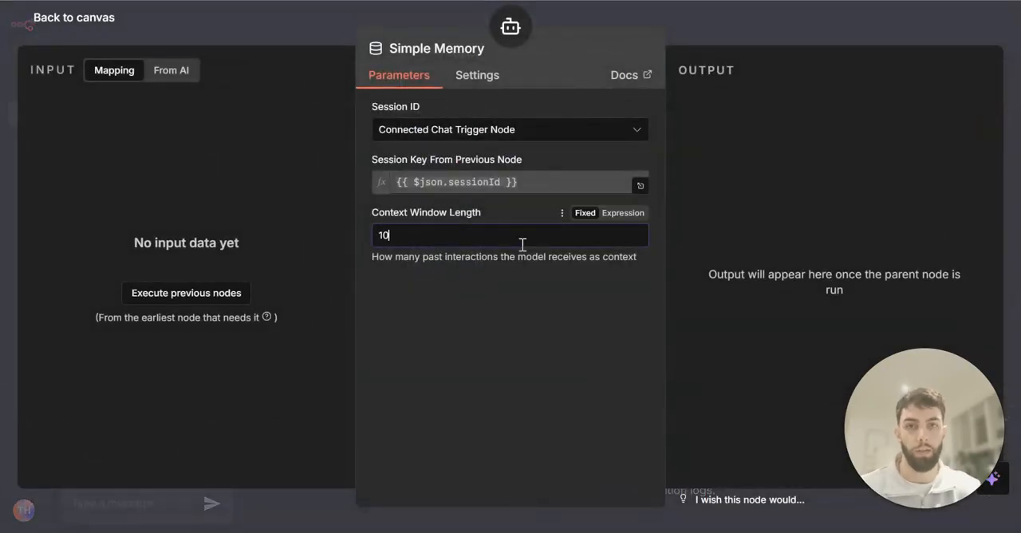
pyautogui.click(717, 27)
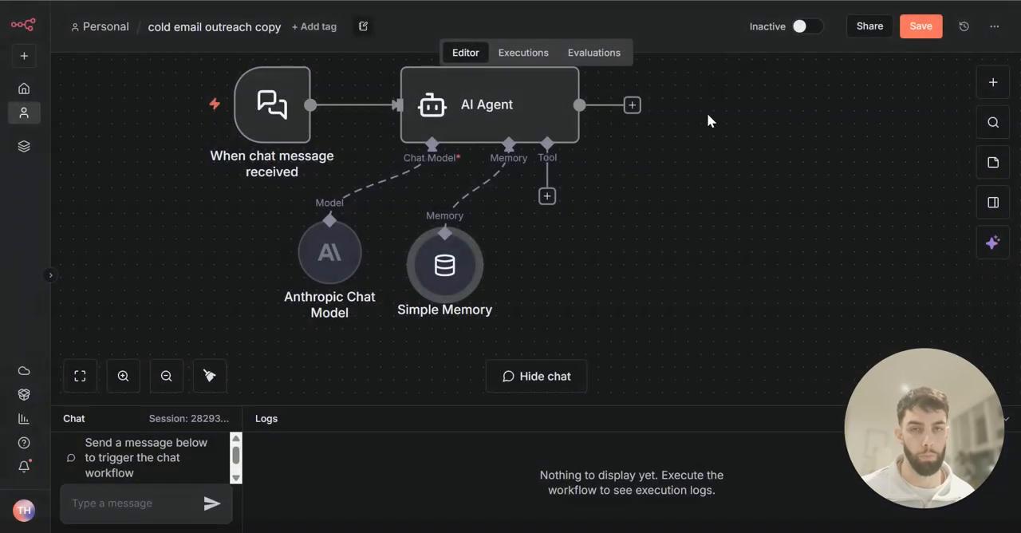
pyautogui.moveTo(453, 287); pyautogui.dragTo(442, 281)
pyautogui.moveTo(562, 281); pyautogui.dragTo(474, 276)
pyautogui.hotkey('ctrl', 's')
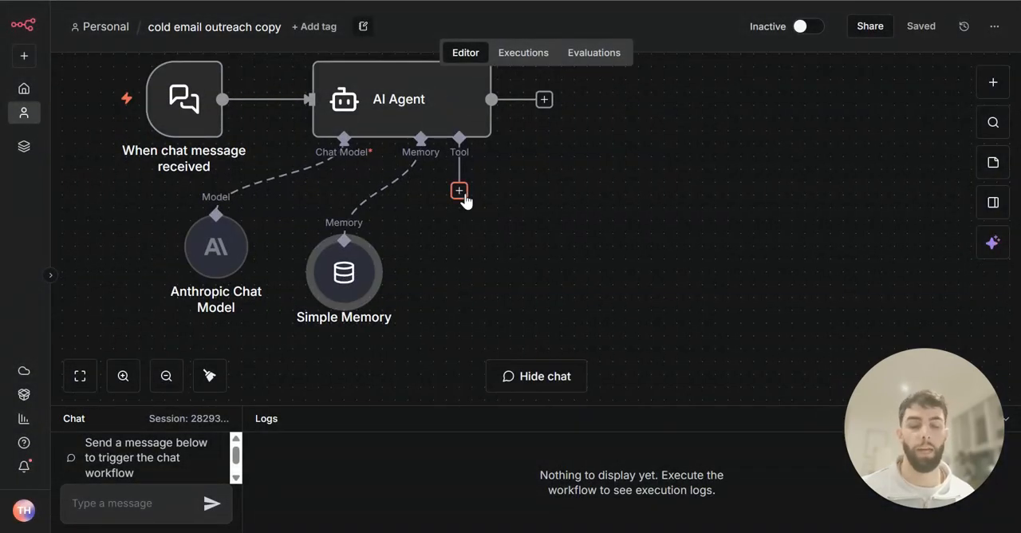
# Add the Apify Tool to the AI Agent and place it beside the Simple Memory node
pyautogui.click(460, 192)
pyautogui.write('apif')
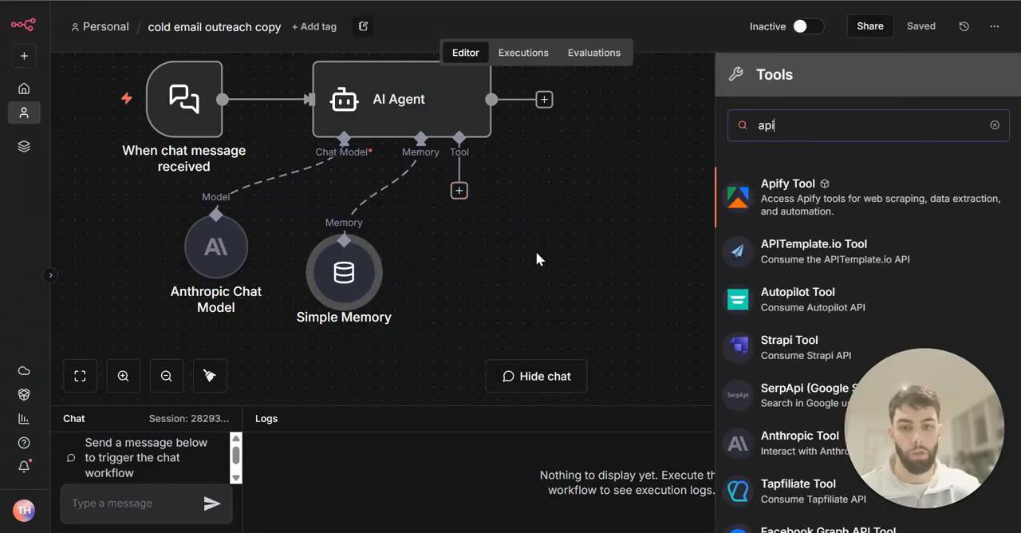
pyautogui.click(840, 214)
pyautogui.click(758, 16)
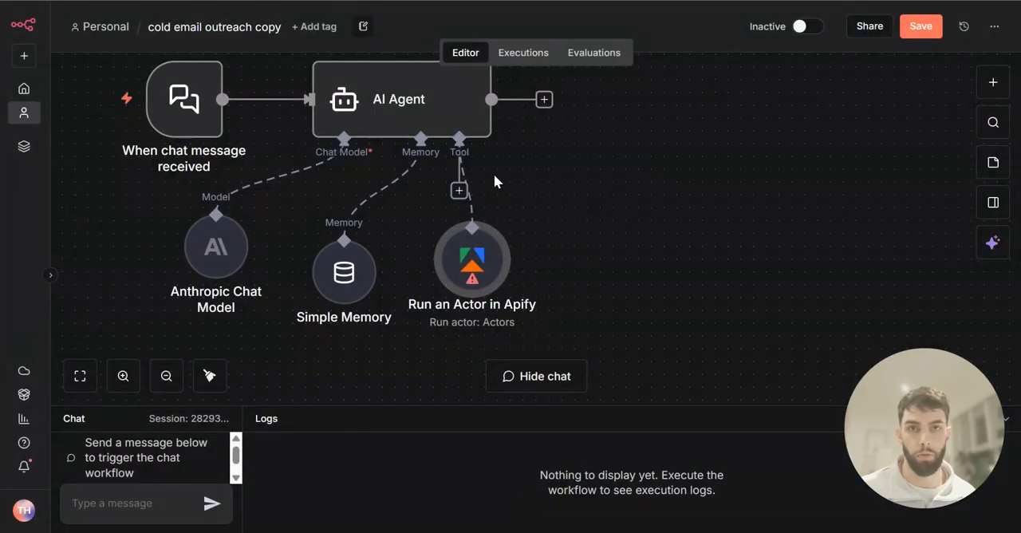
pyautogui.moveTo(488, 249); pyautogui.dragTo(524, 261)
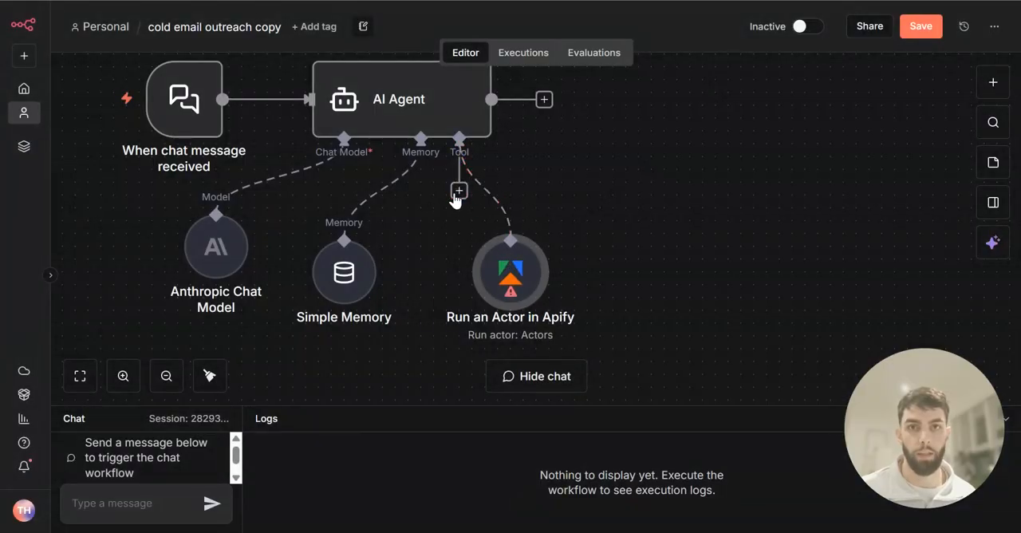
# Add a Google Sheets Tool to the AI Agent and place it beside the Apify node
pyautogui.click(459, 192)
pyautogui.write('goog')
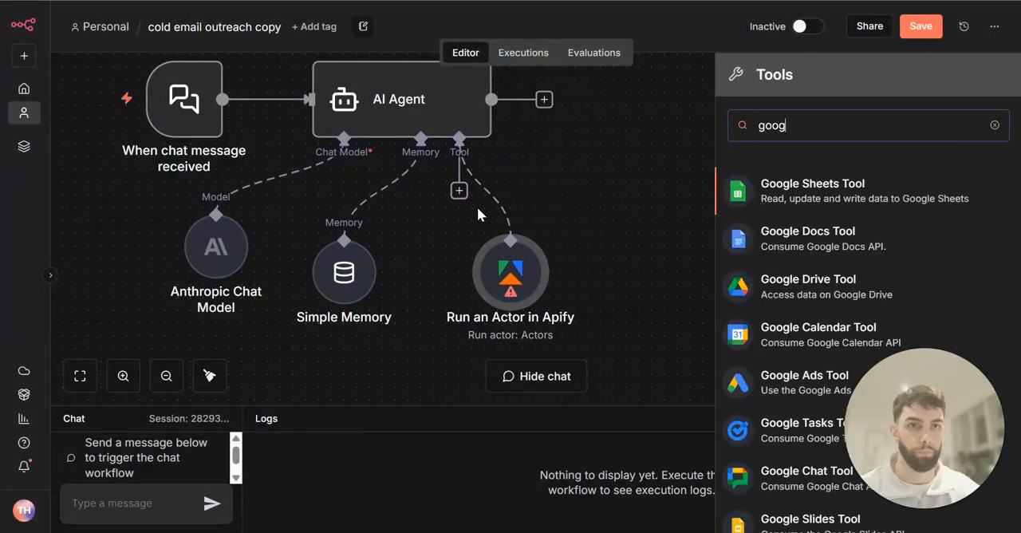
pyautogui.scroll(-1, 476, 213)
pyautogui.click(842, 199)
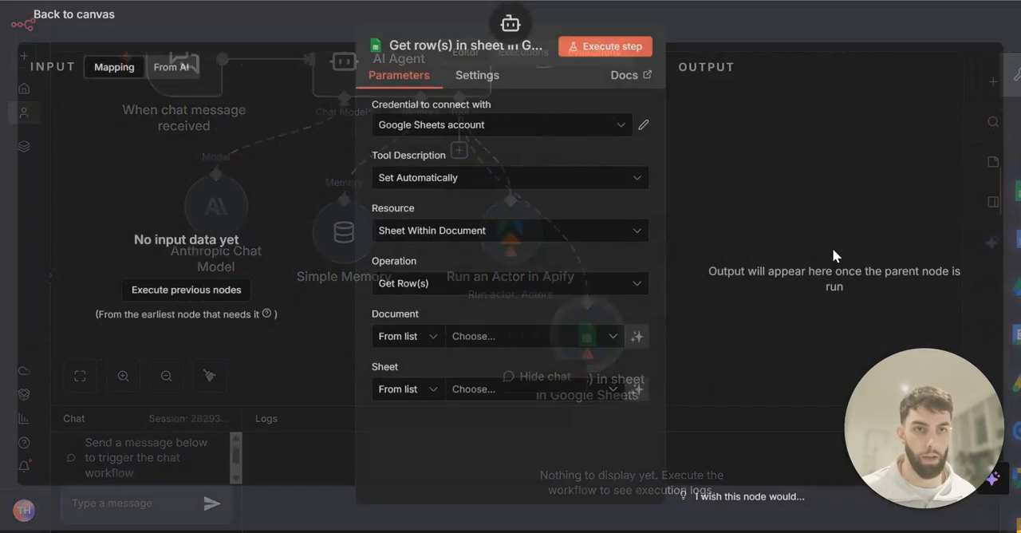
pyautogui.click(740, 34)
pyautogui.moveTo(588, 304); pyautogui.dragTo(651, 201)
pyautogui.scroll(1, 558, 239)
# Rename the Apify tool node to "Find leads"
pyautogui.rightClick(506, 301)
pyautogui.click(547, 356)
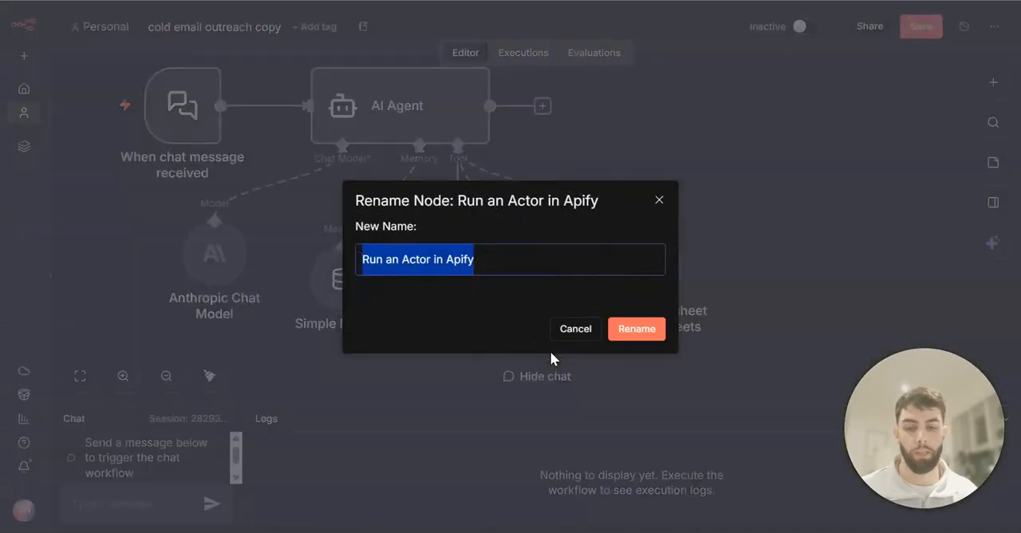
pyautogui.write('Find ')
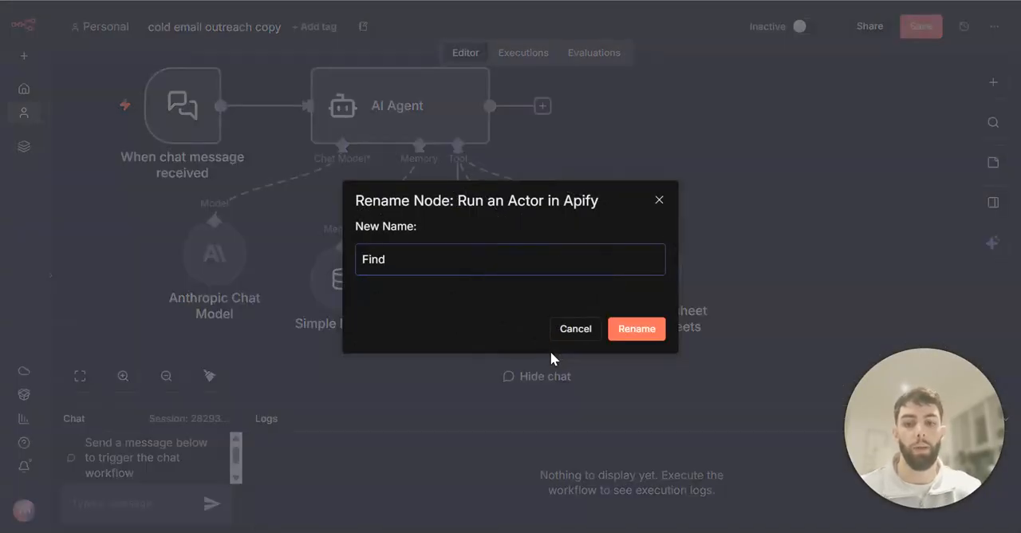
pyautogui.write('leads')
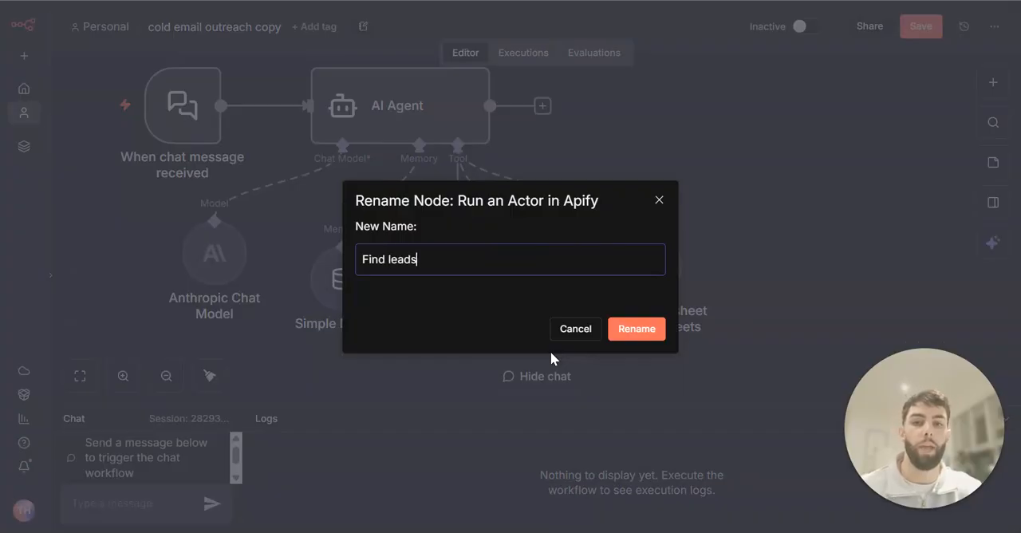
pyautogui.press('Return')
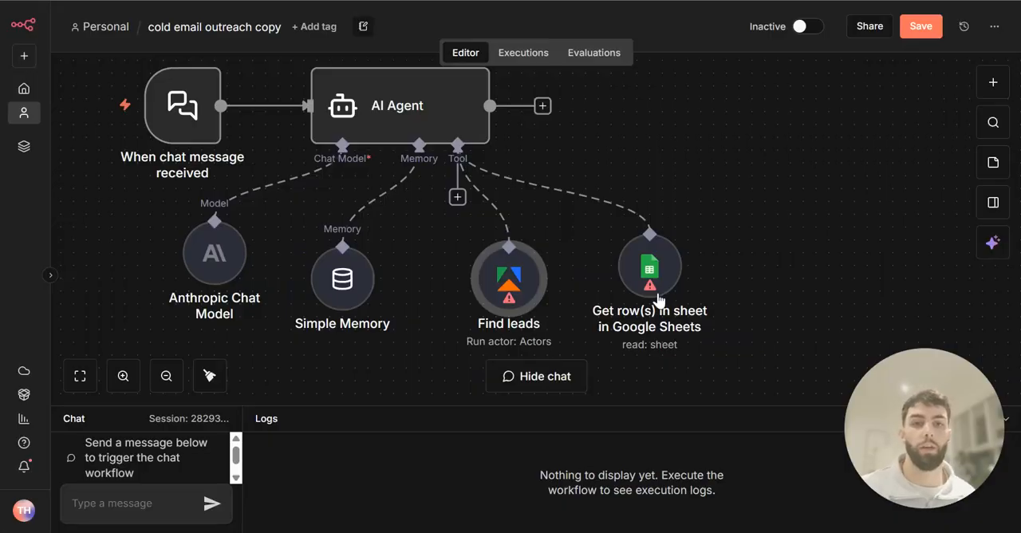
# Align the Google Sheets tool with the Find leads node and rename it "Update spreadsheet"
pyautogui.moveTo(642, 269); pyautogui.dragTo(654, 281)
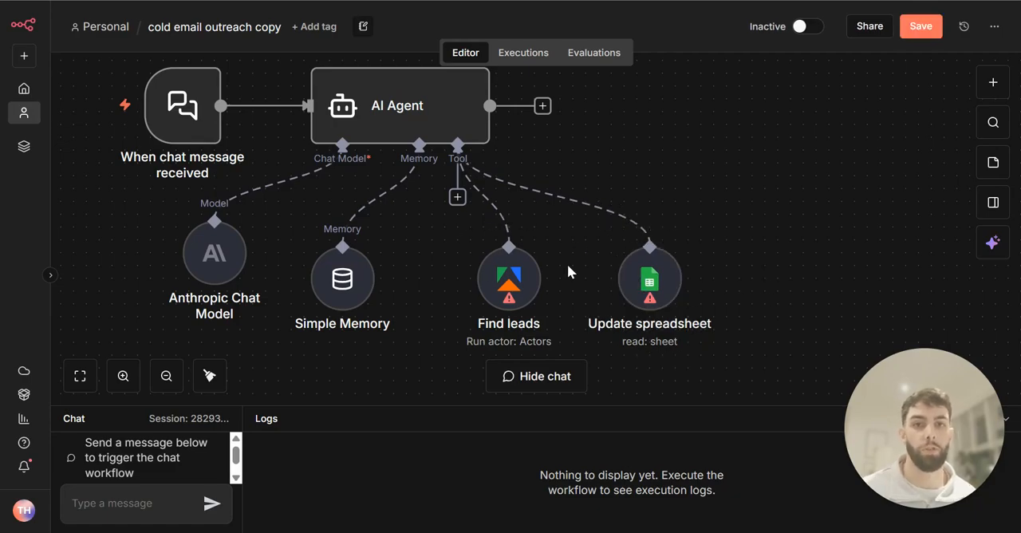
pyautogui.moveTo(662, 276)
pyautogui.mouseDown()
pyautogui.moveTo(662, 289)
pyautogui.moveTo(662, 276)
pyautogui.mouseUp()
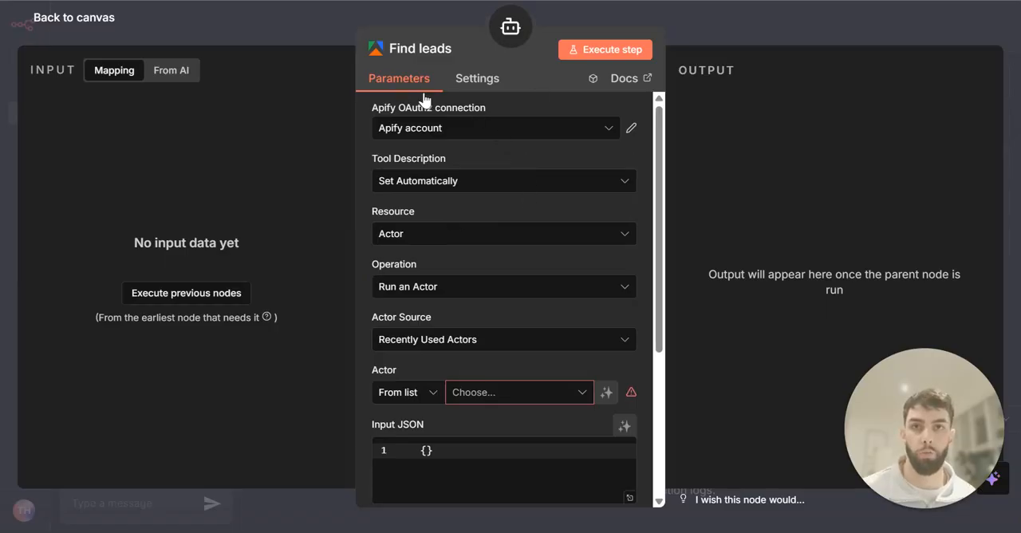
# Set the Find leads node's operation to Run an Actor and Get Dataset
pyautogui.scroll(-1, 478, 268)
pyautogui.click(462, 209)
pyautogui.click(459, 186)
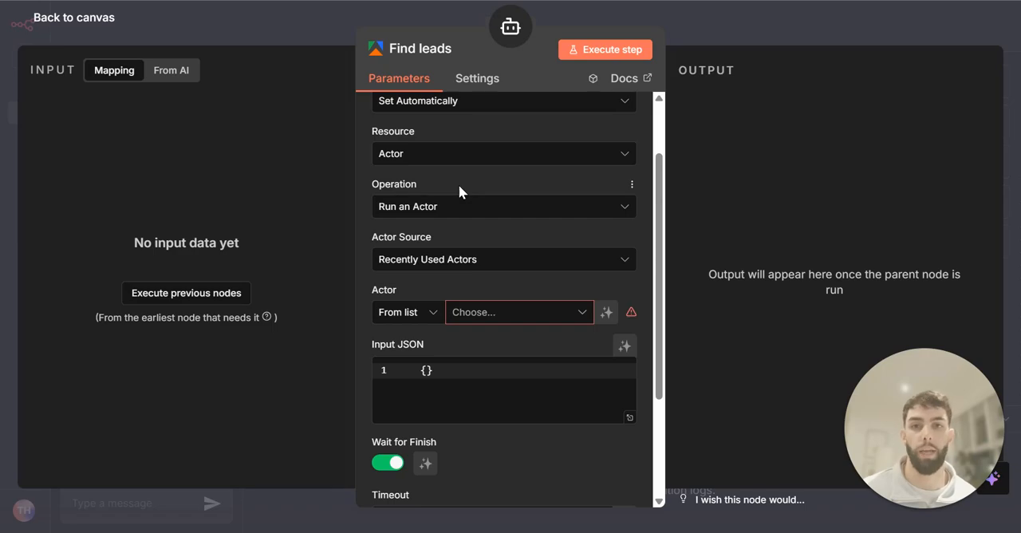
pyautogui.click(466, 204)
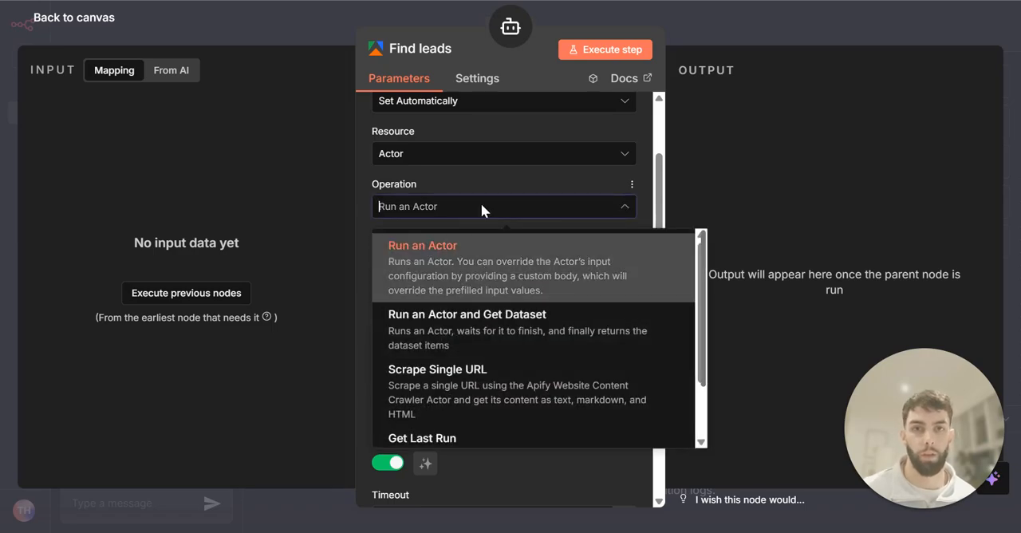
pyautogui.click(492, 256)
pyautogui.scroll(1, 463, 192)
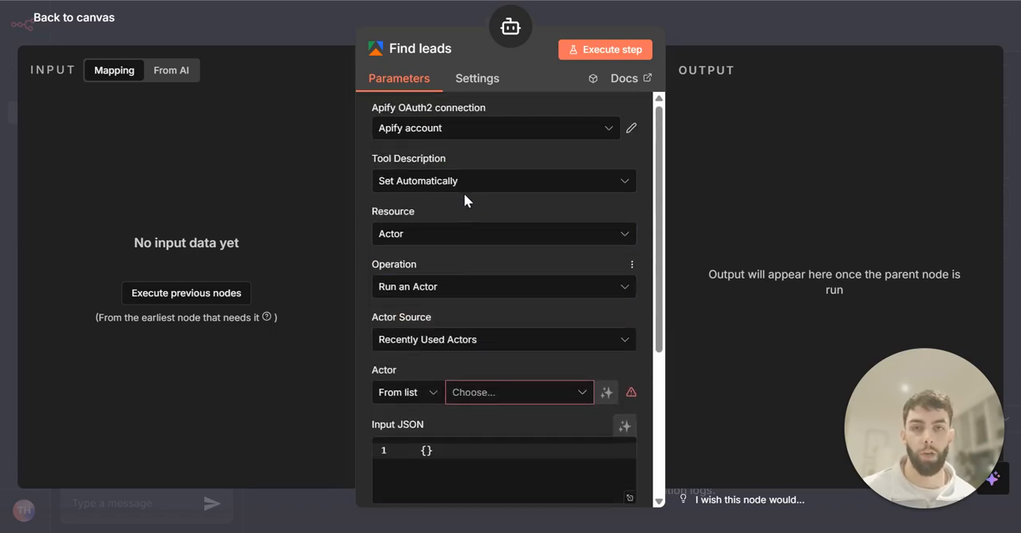
pyautogui.click(460, 295)
pyautogui.click(471, 417)
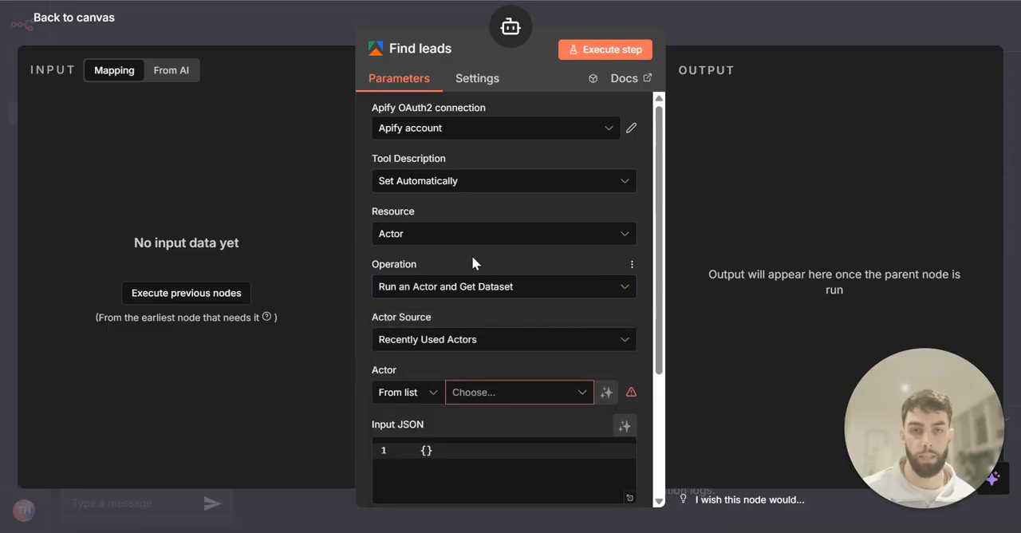
# Set the actor source to Apify Store Actors and choose the Google Maps Scraper as the actor
pyautogui.scroll(-2, 471, 255)
pyautogui.click(459, 180)
pyautogui.click(467, 214)
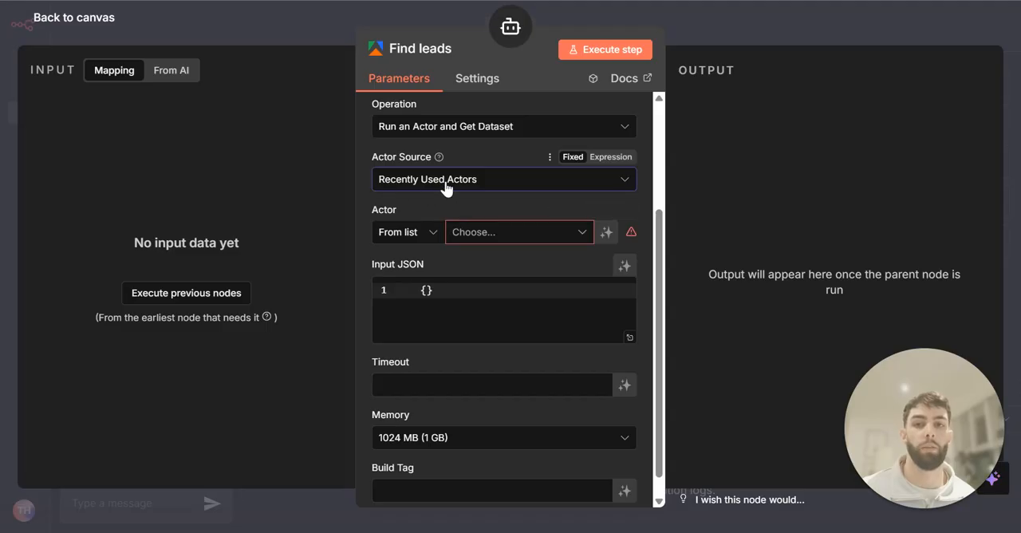
pyautogui.click(444, 182)
pyautogui.click(451, 247)
pyautogui.click(485, 239)
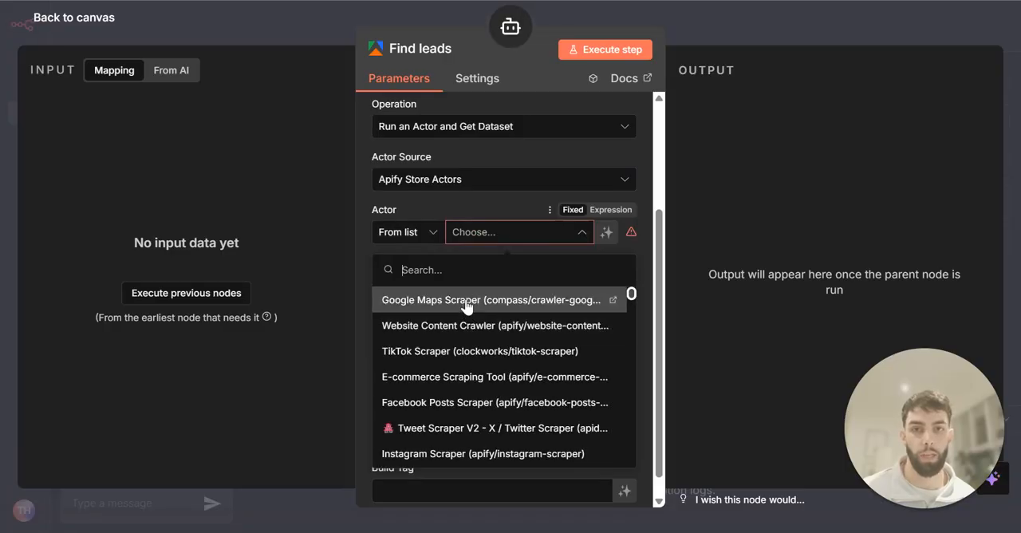
pyautogui.click(466, 302)
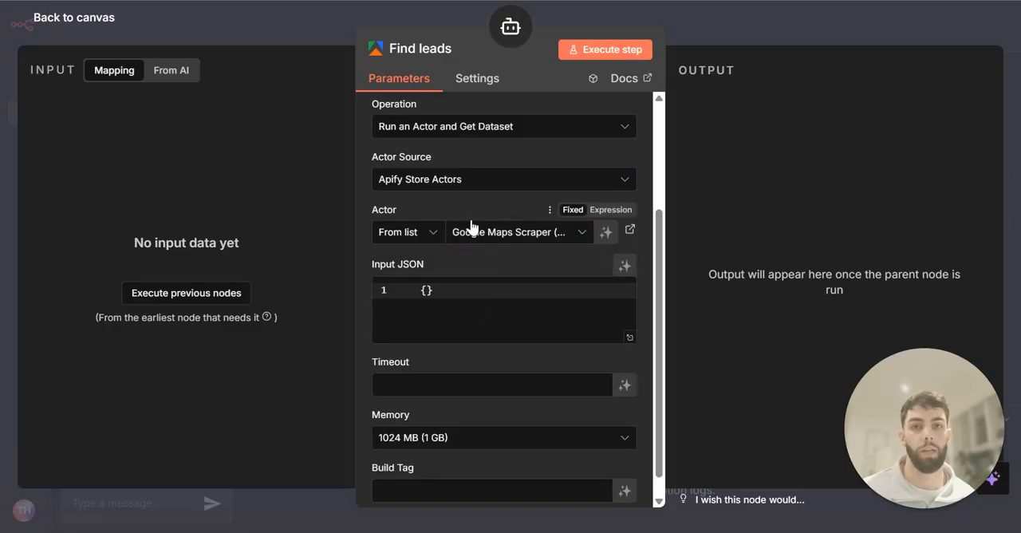
# Let the model define the Find leads node's Input JSON automatically, and check the available memory sizes
pyautogui.click(621, 271)
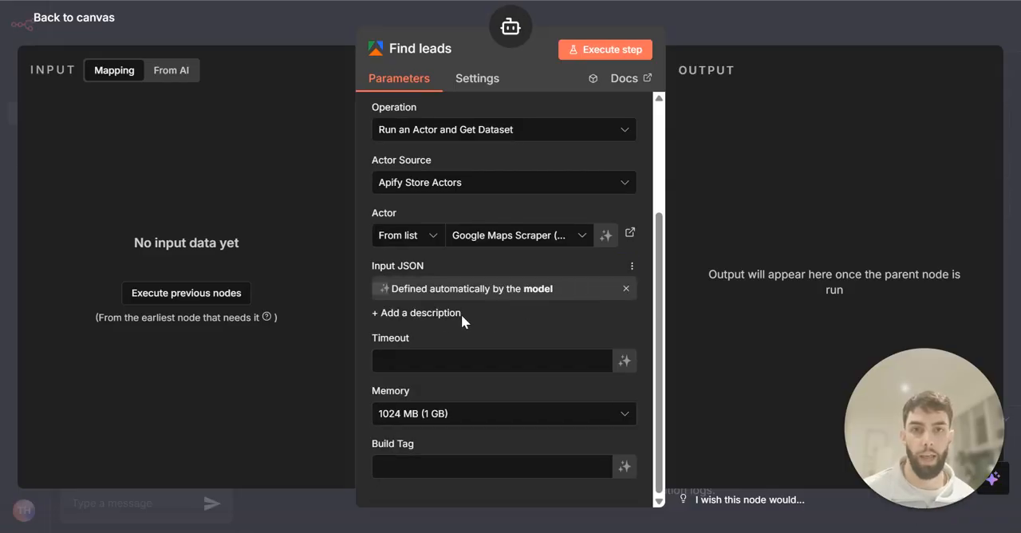
pyautogui.scroll(2, 521, 325)
pyautogui.scroll(-2, 522, 326)
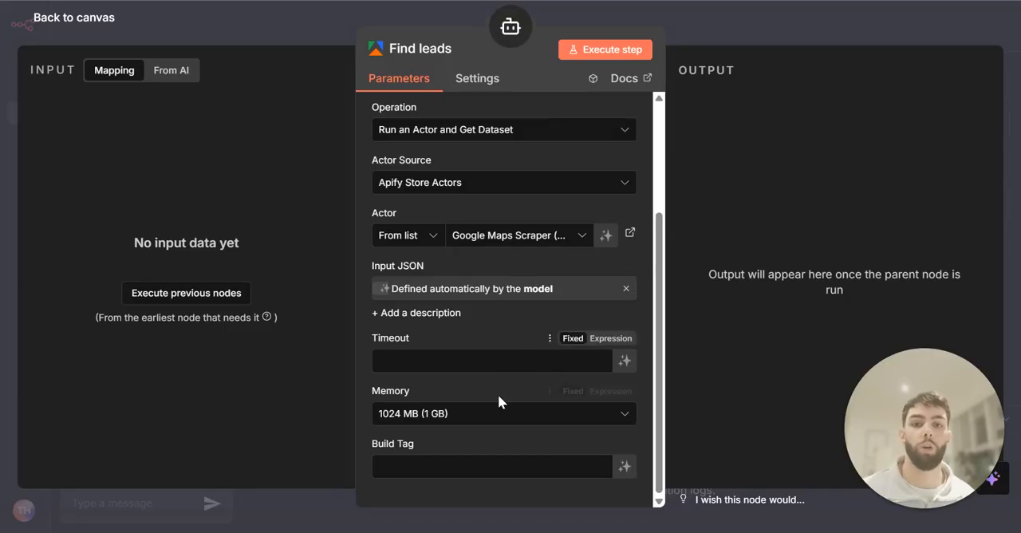
pyautogui.click(488, 415)
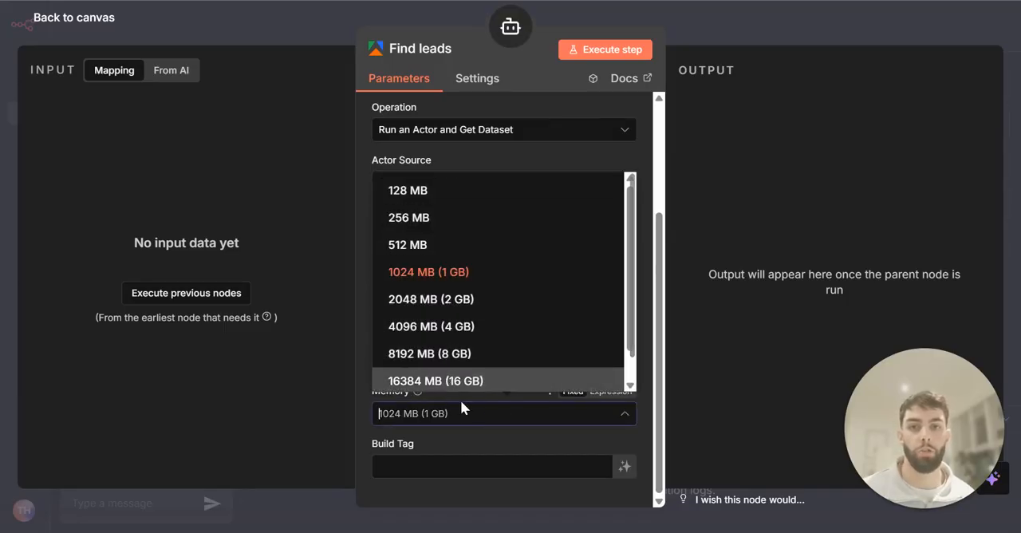
pyautogui.click(483, 415)
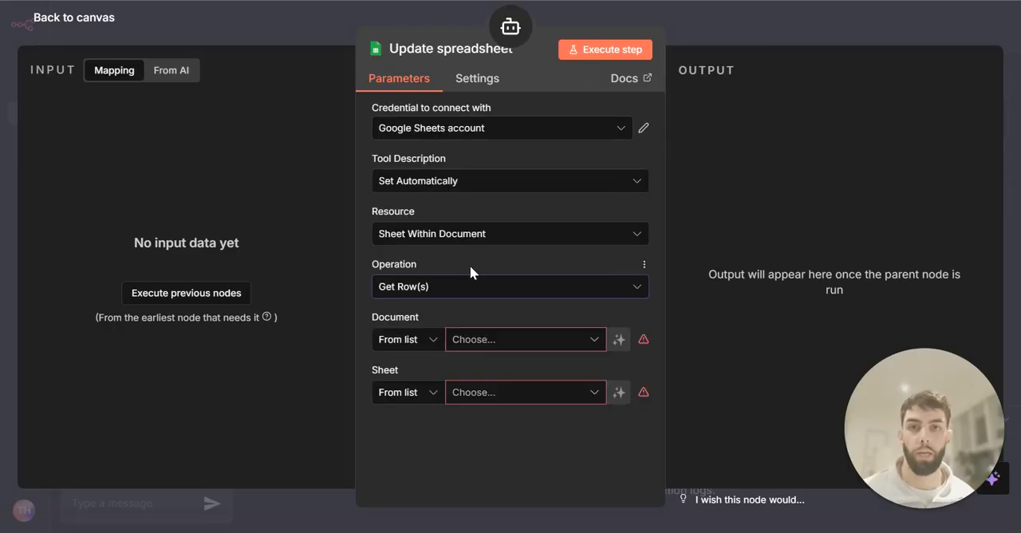
# Set the Update spreadsheet node's operation to Append or Update Row
pyautogui.click(467, 289)
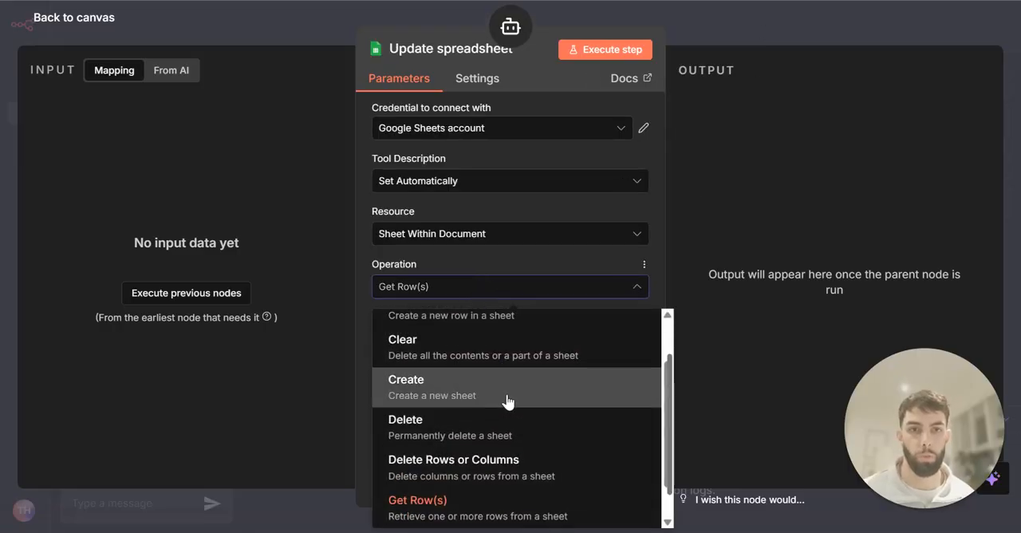
pyautogui.scroll(2, 507, 399)
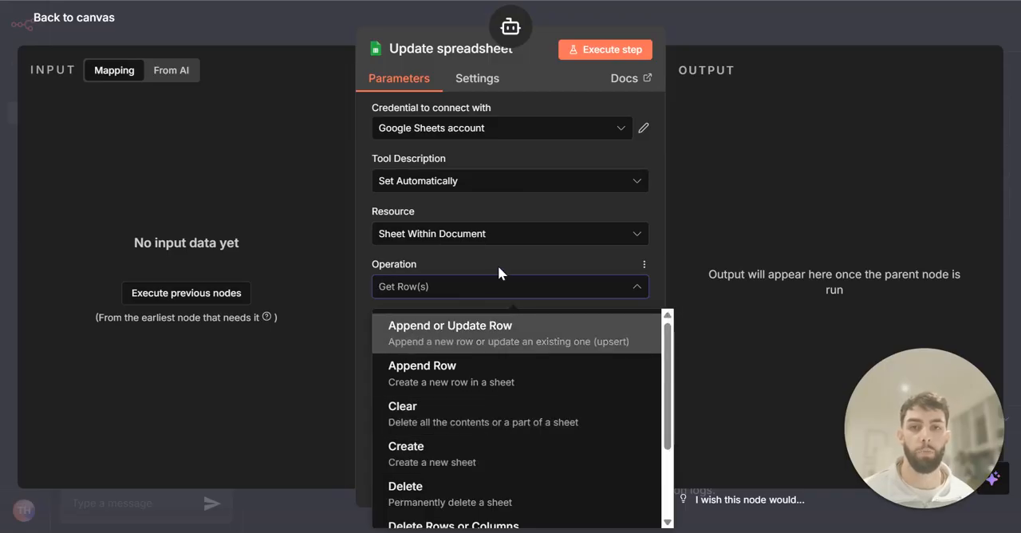
pyautogui.click(506, 335)
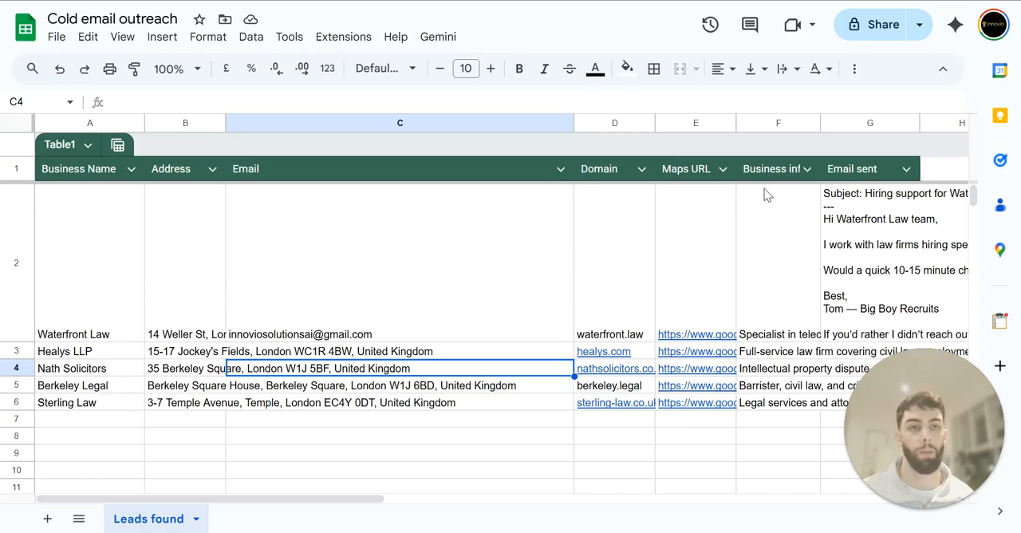
# Review the Business info and Email sent columns in the Cold email outreach spreadsheet, and select its Leads found sheet as the node's target
pyautogui.click(784, 174)
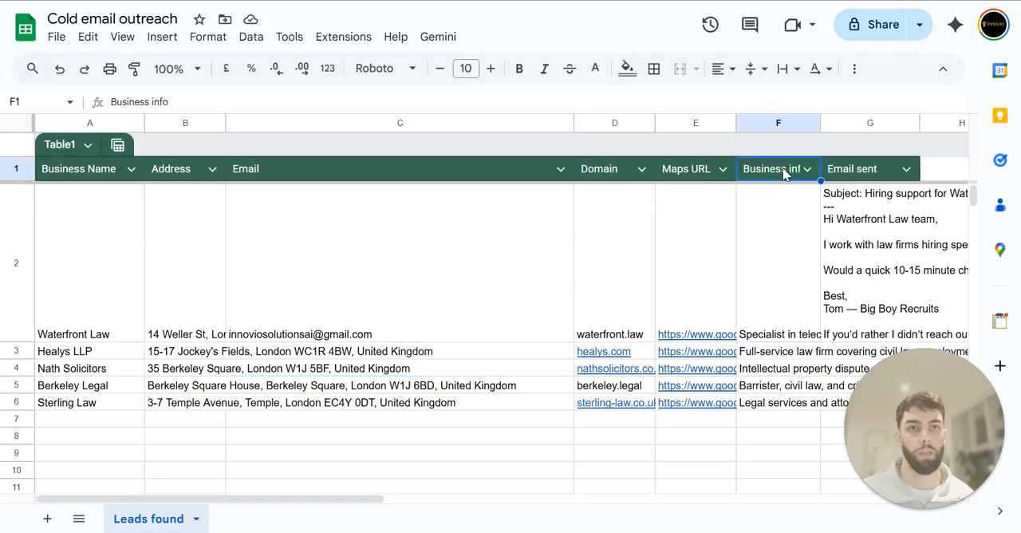
pyautogui.click(857, 169)
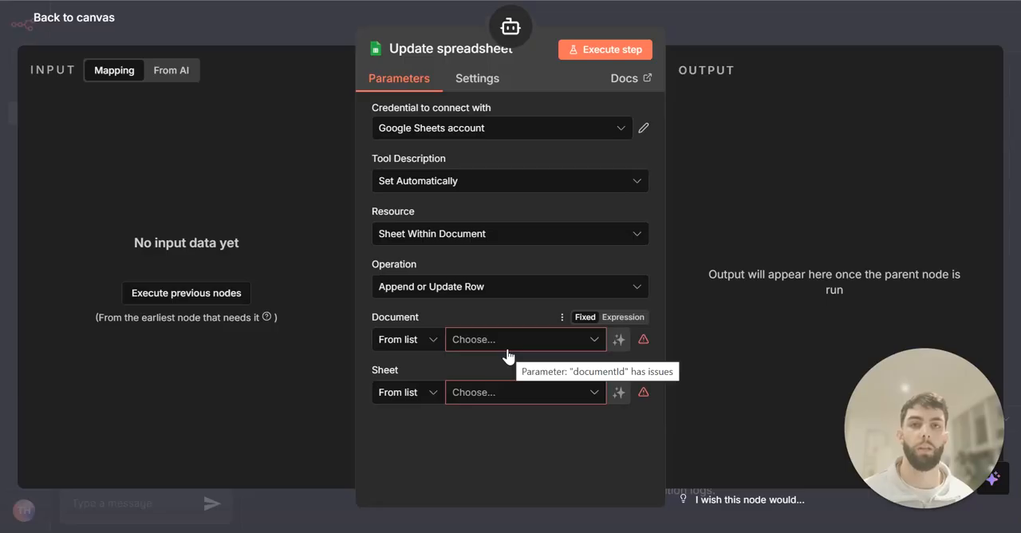
pyautogui.click(506, 341)
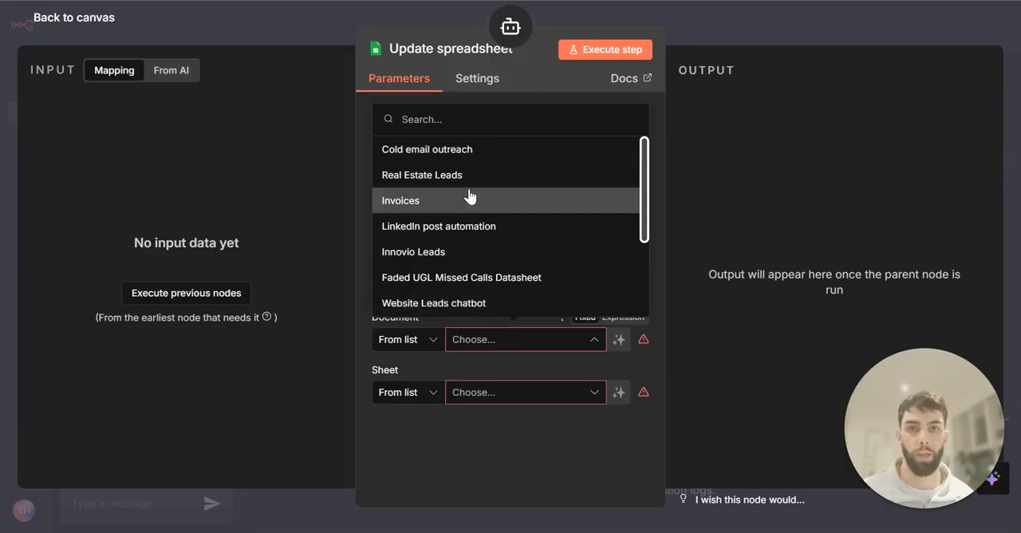
pyautogui.click(520, 159)
pyautogui.click(488, 392)
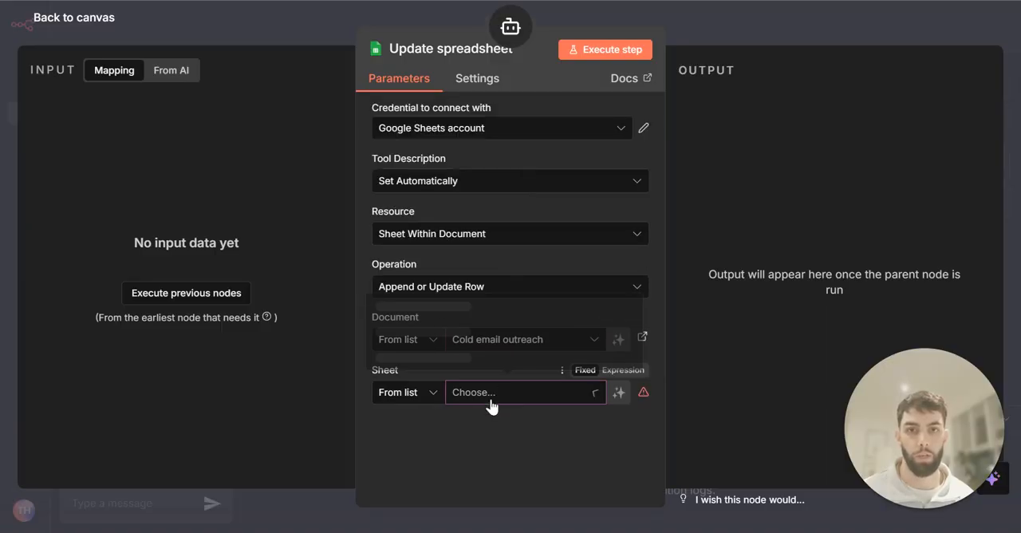
pyautogui.click(430, 361)
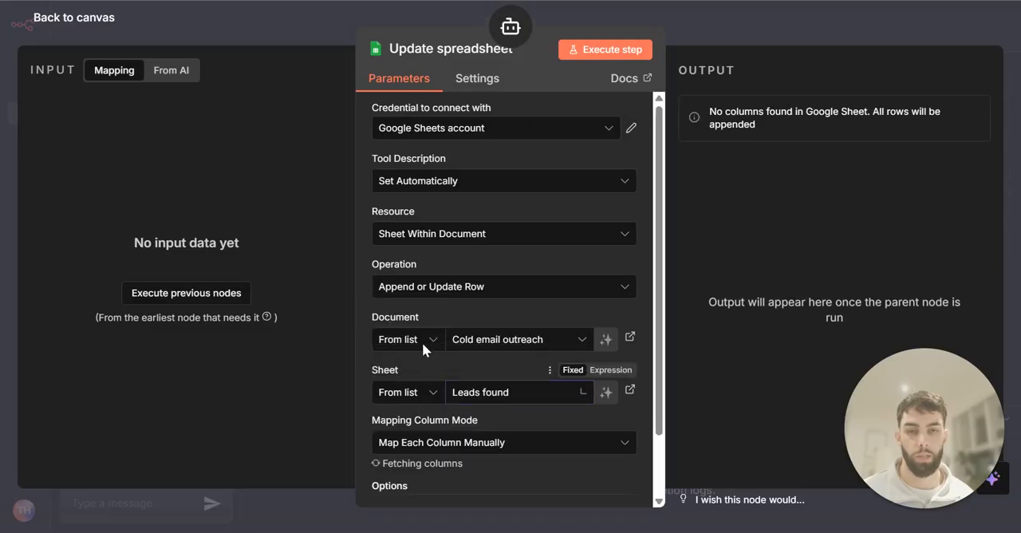
# Set the column to match on to Maps URL for the Leads found sheet
pyautogui.scroll(-1, 490, 275)
pyautogui.scroll(-2, 492, 277)
pyautogui.click(474, 261)
pyautogui.click(445, 262)
pyautogui.click(445, 265)
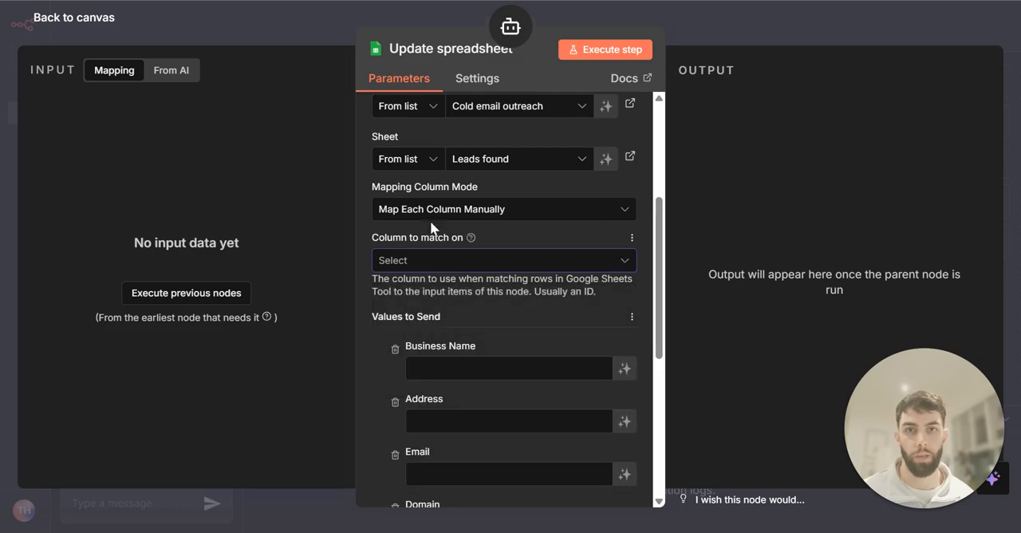
pyautogui.click(423, 264)
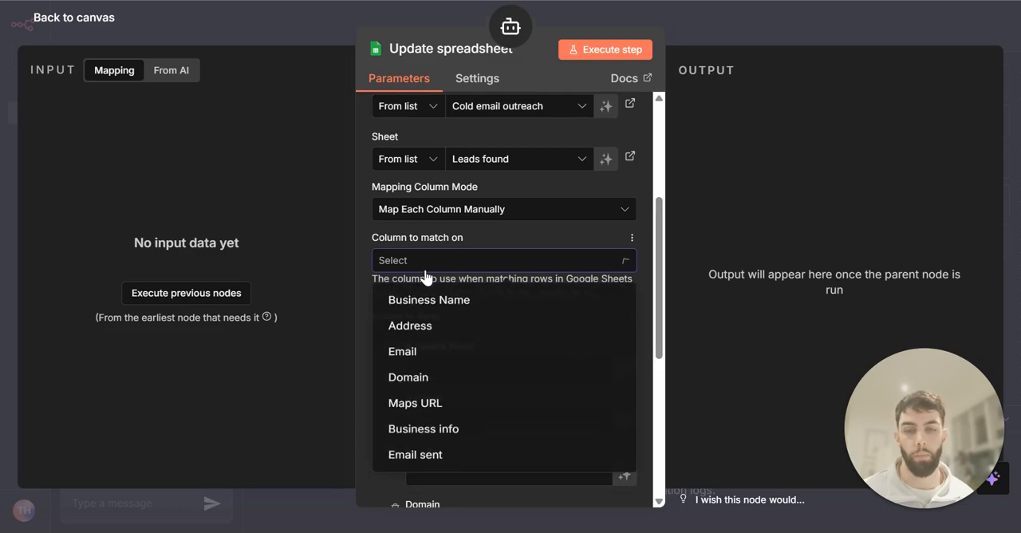
pyautogui.click(452, 410)
# Stop the model from defining the Email sent value, clear its expression and make it an empty fixed value
pyautogui.scroll(-2, 485, 295)
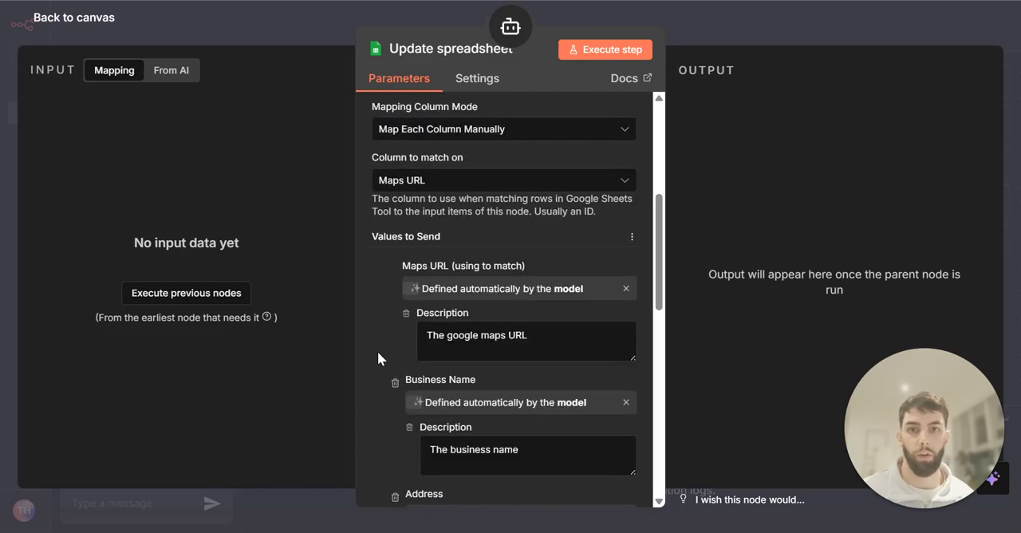
pyautogui.scroll(-1, 561, 293)
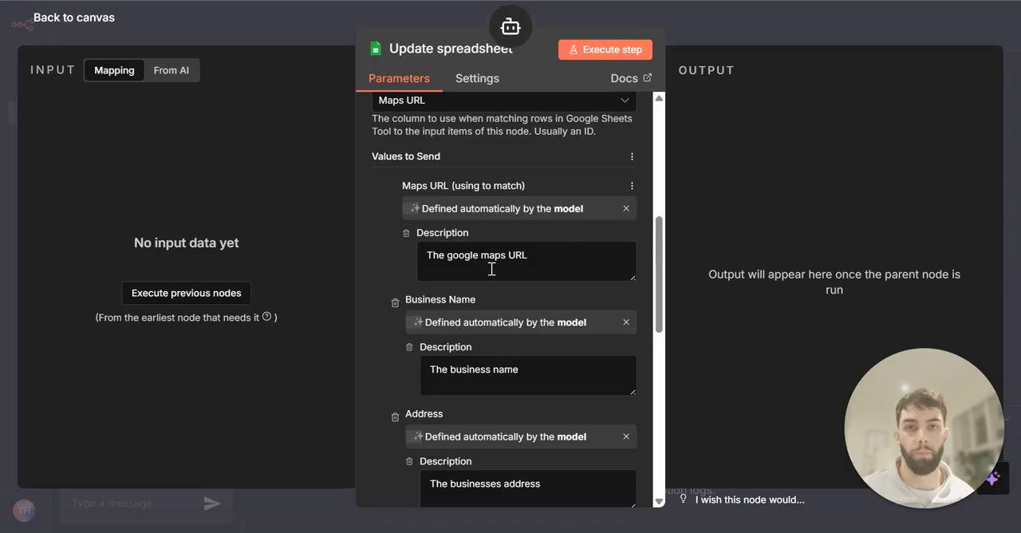
pyautogui.scroll(-3, 478, 314)
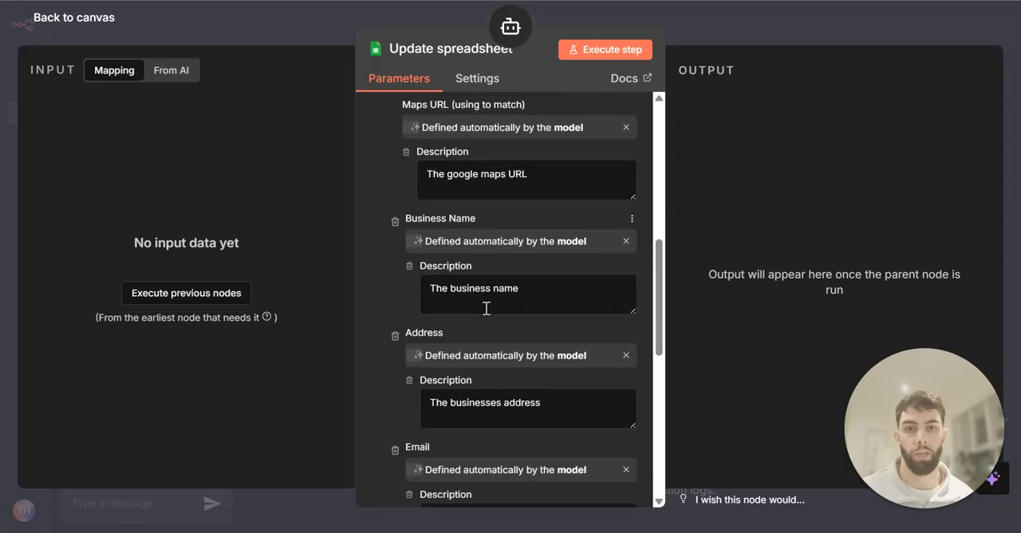
pyautogui.scroll(-3, 556, 311)
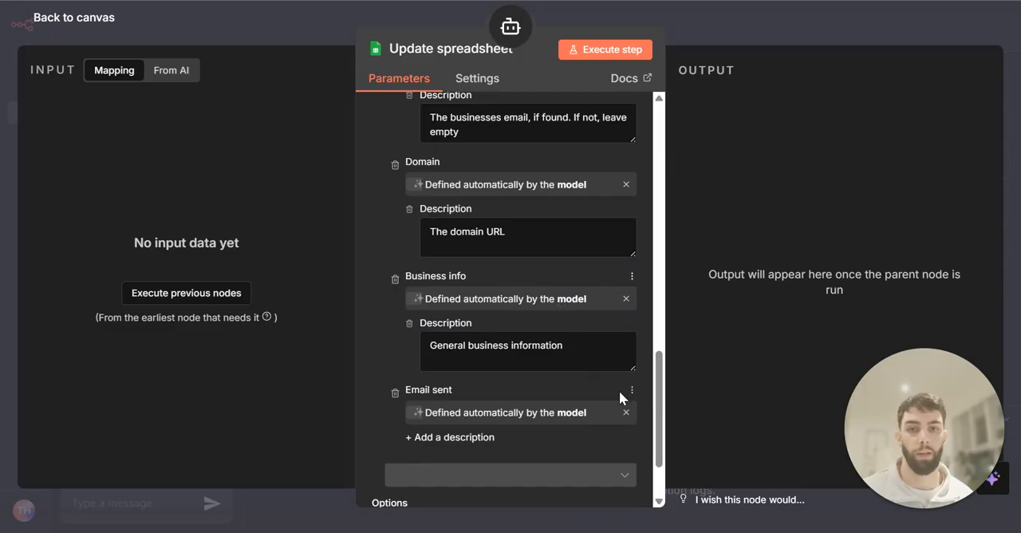
pyautogui.click(625, 411)
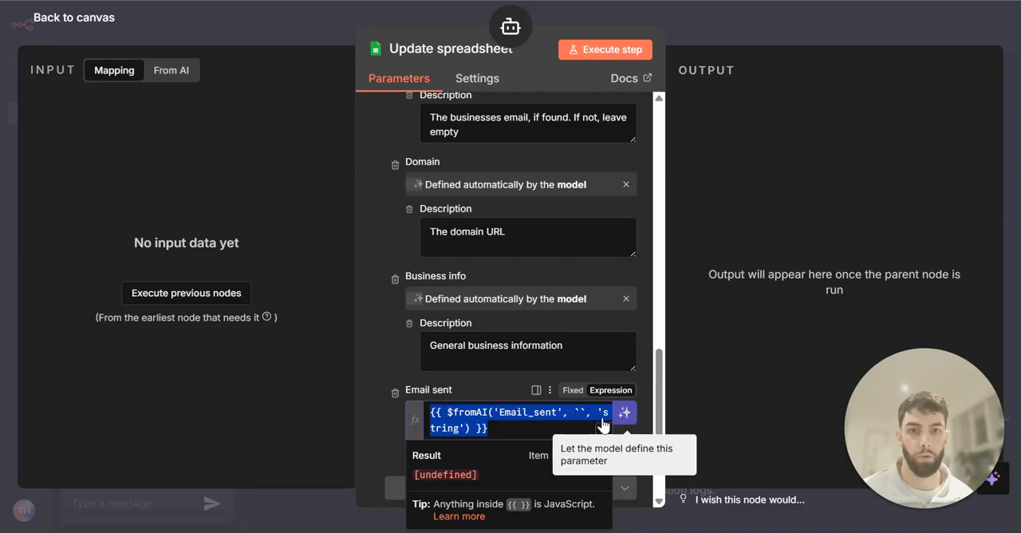
pyautogui.click(511, 428)
pyautogui.hotkey('ctrl', 'a')
pyautogui.press('BackSpace')
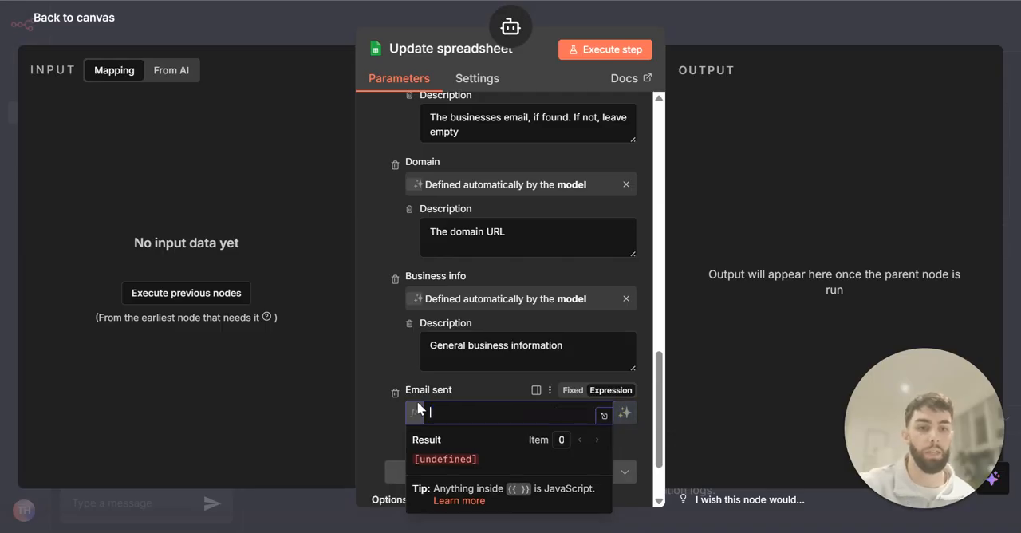
pyautogui.click(391, 356)
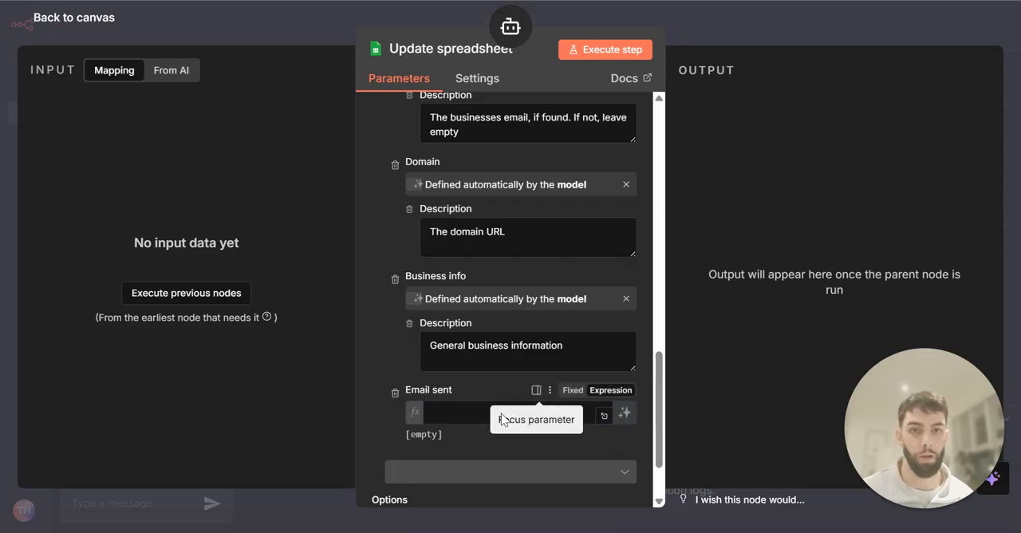
pyautogui.click(573, 391)
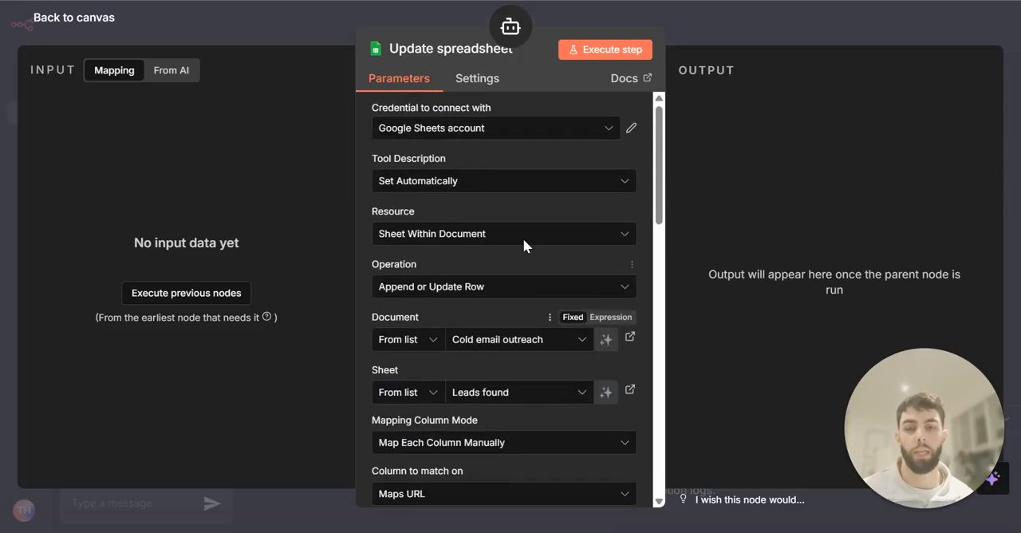
# Close the Update spreadsheet settings and save the workflow
pyautogui.click(763, 32)
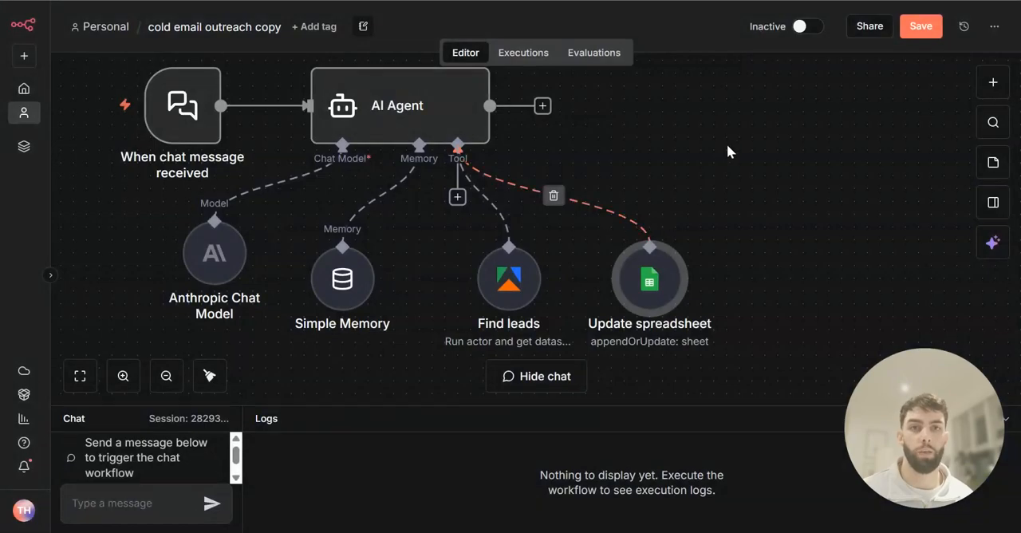
pyautogui.click(919, 40)
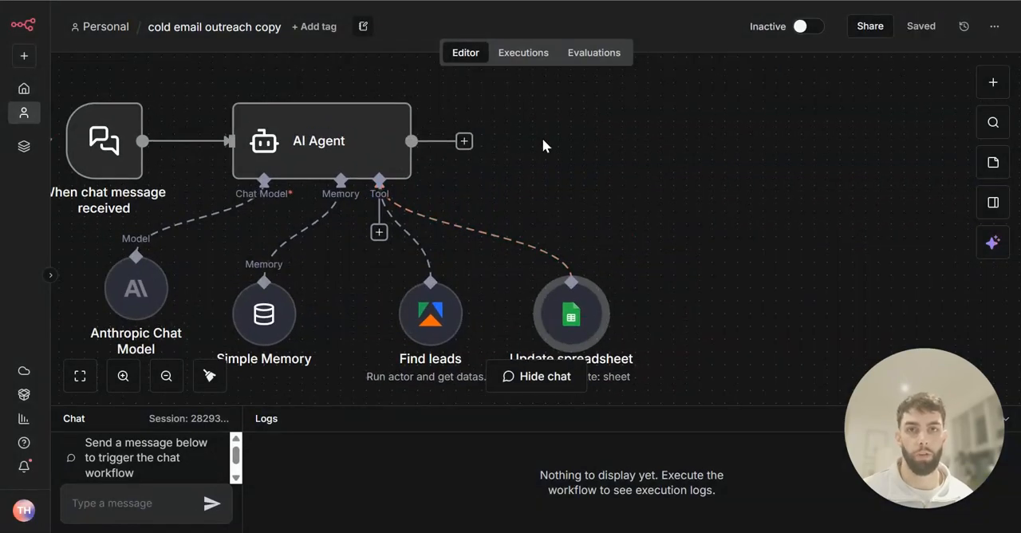
# Add a Google Sheets Get row(s) in sheet node following the AI Agent
pyautogui.hscroll(-3, 582, 143)
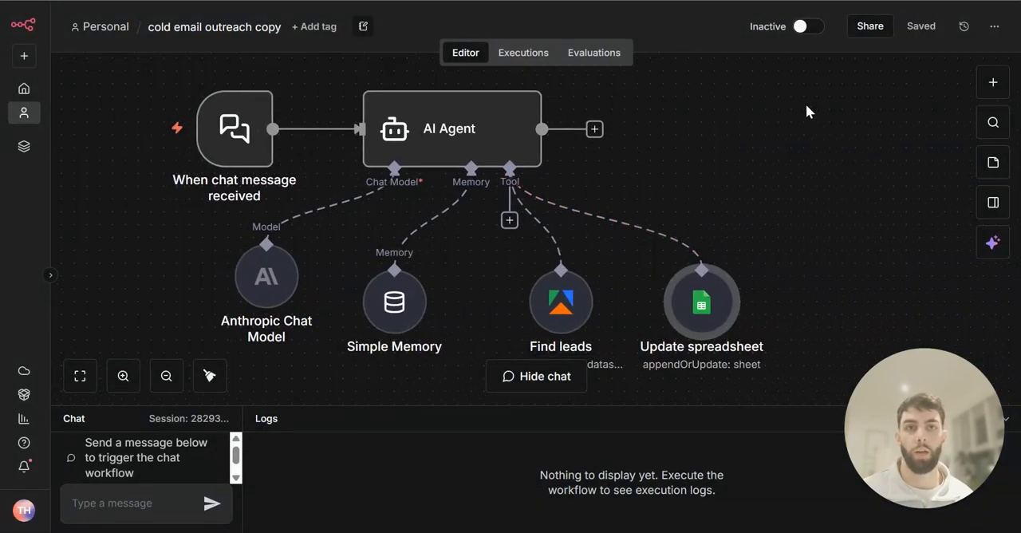
pyautogui.click(166, 376)
pyautogui.click(166, 376)
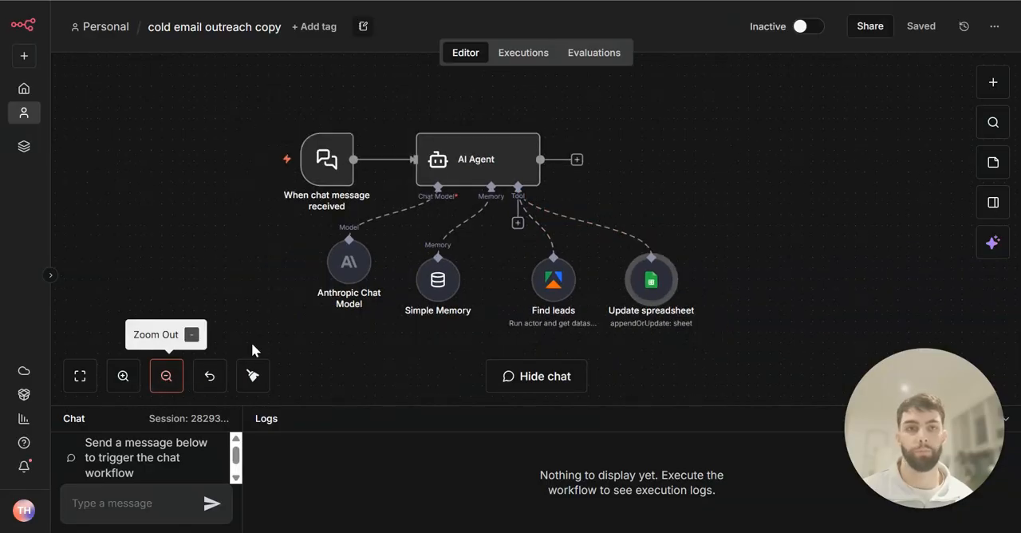
pyautogui.press('Tab')
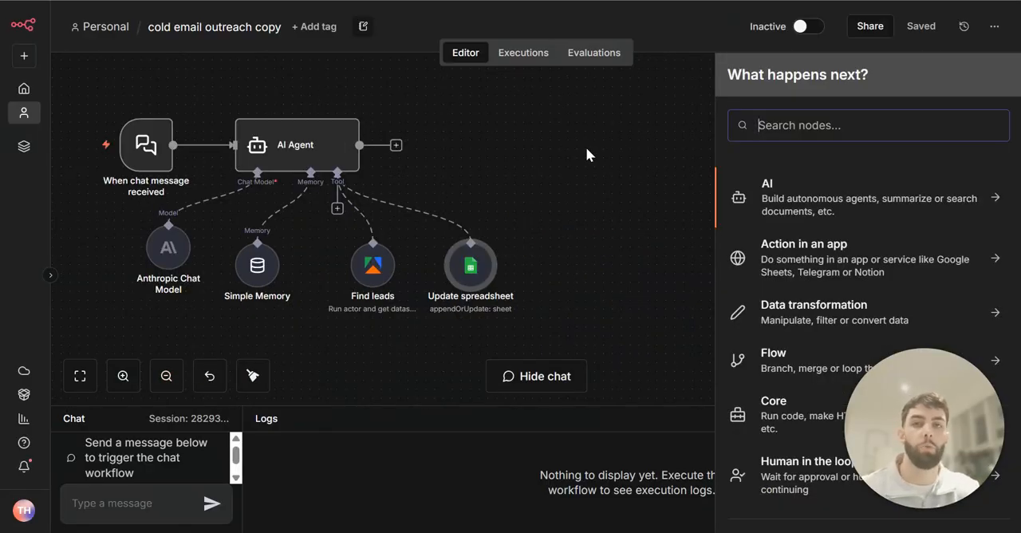
pyautogui.write('goo')
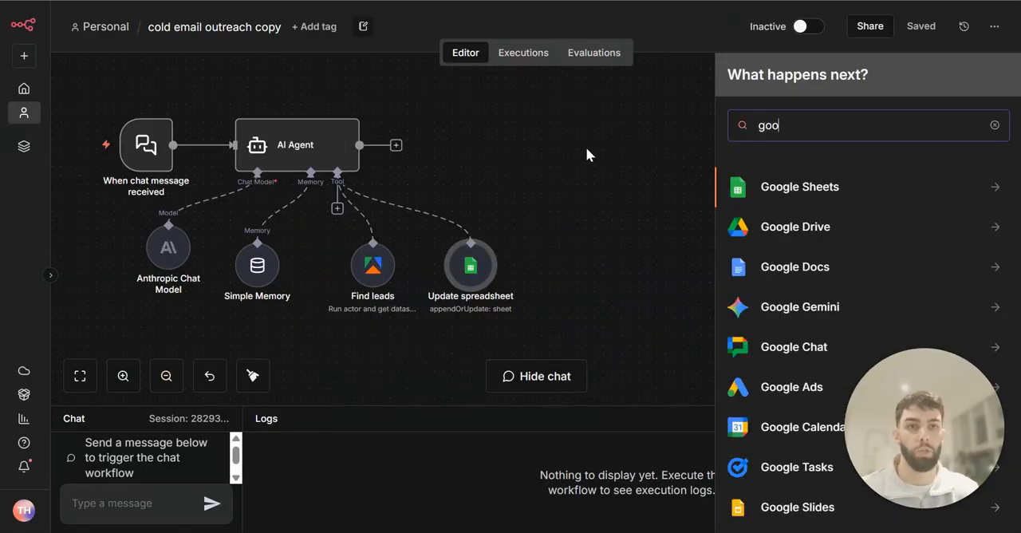
pyautogui.click(797, 192)
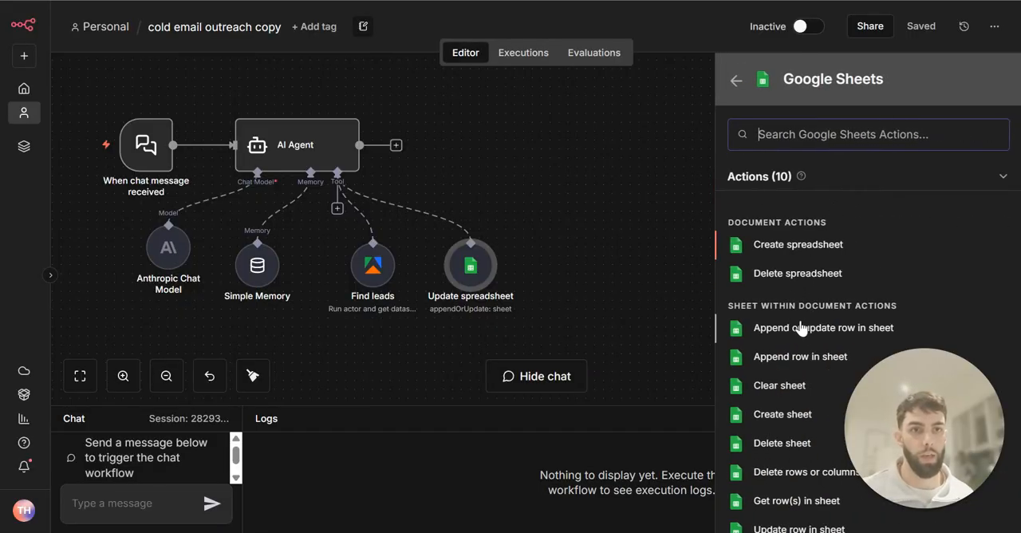
pyautogui.scroll(-2, 793, 379)
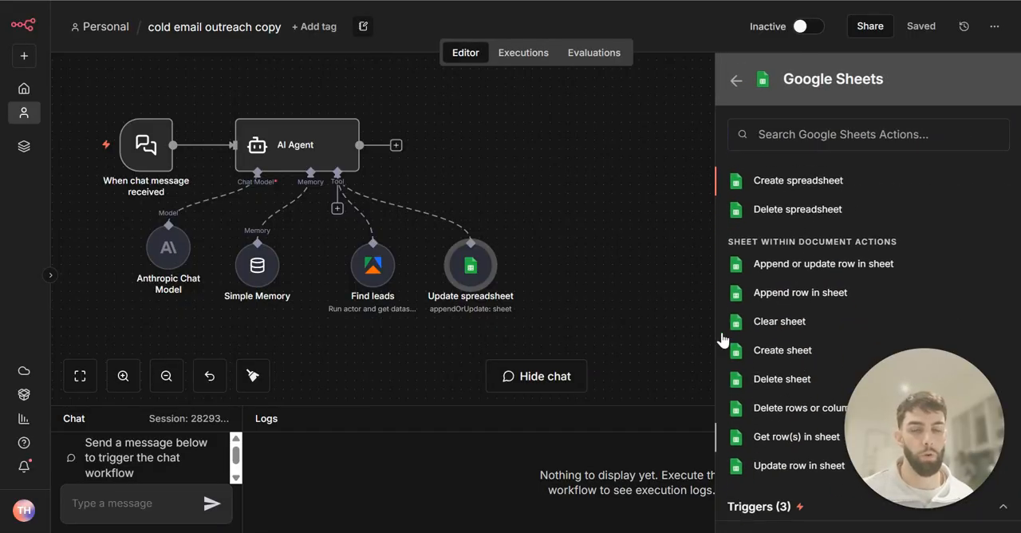
pyautogui.click(796, 437)
# Set the node to read the leads sheet of the Cold email outreach document and rename it Get leads from spreadsheet
pyautogui.click(483, 289)
pyautogui.click(407, 357)
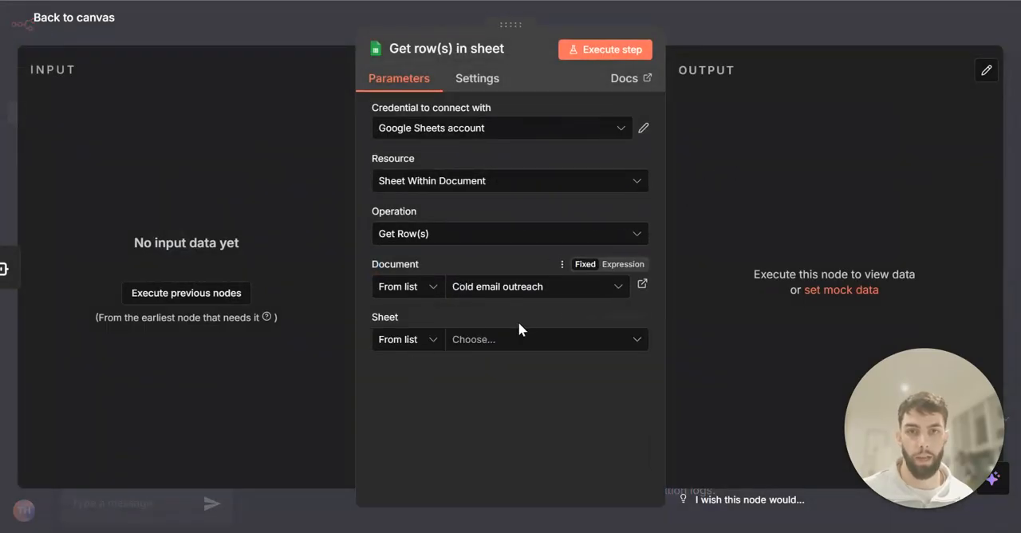
pyautogui.click(517, 341)
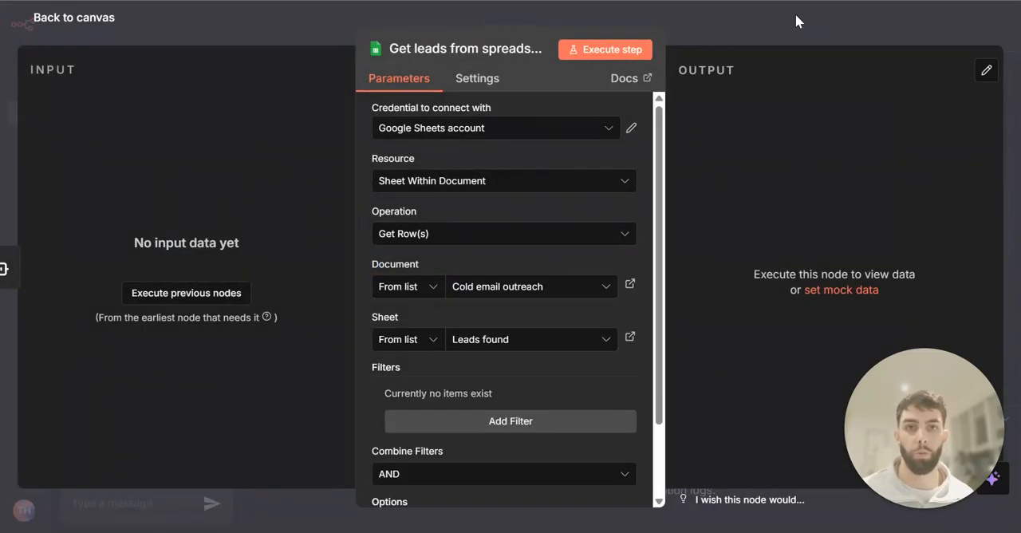
pyautogui.click(795, 16)
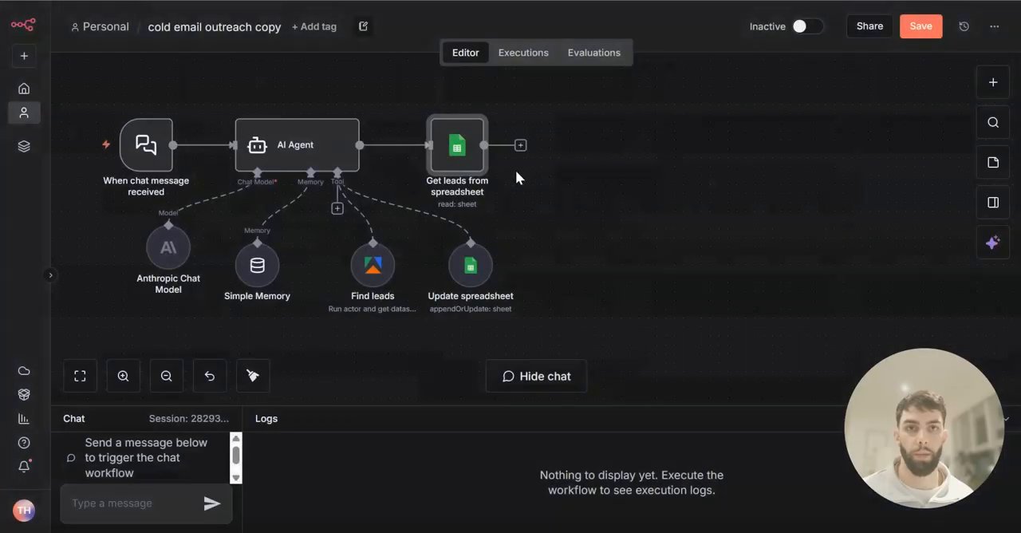
# Add a Loop Over Items node after Get leads from spreadsheet and delete its Replace Me placeholder
pyautogui.moveTo(404, 210)
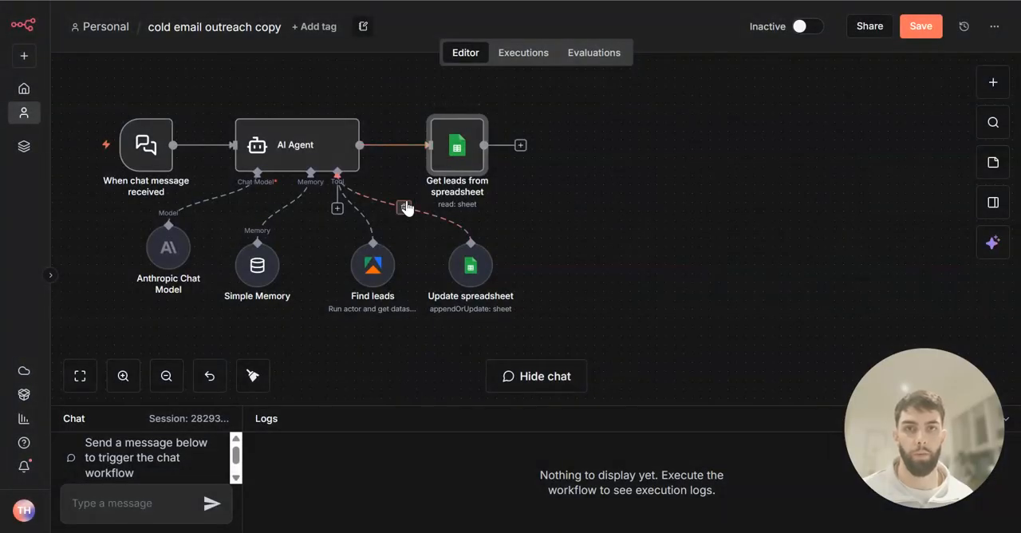
pyautogui.click(520, 146)
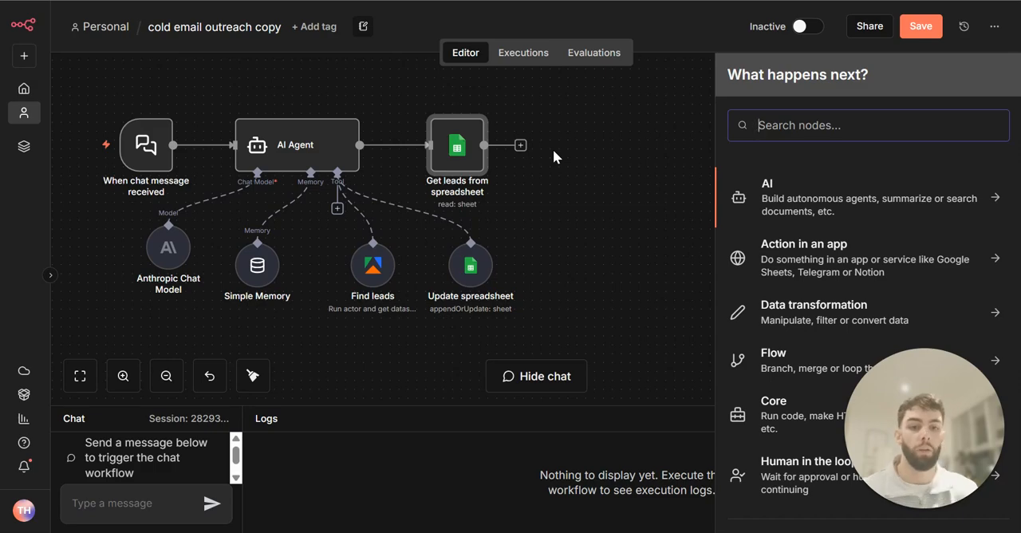
pyautogui.write('loo')
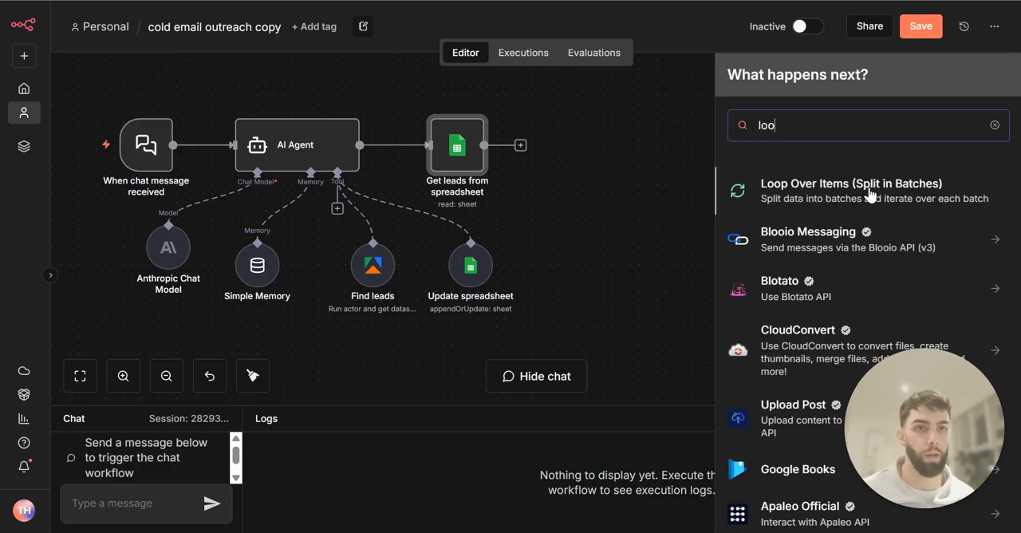
pyautogui.press('Return')
pyautogui.press('Escape')
pyautogui.moveTo(673, 273); pyautogui.dragTo(720, 228)
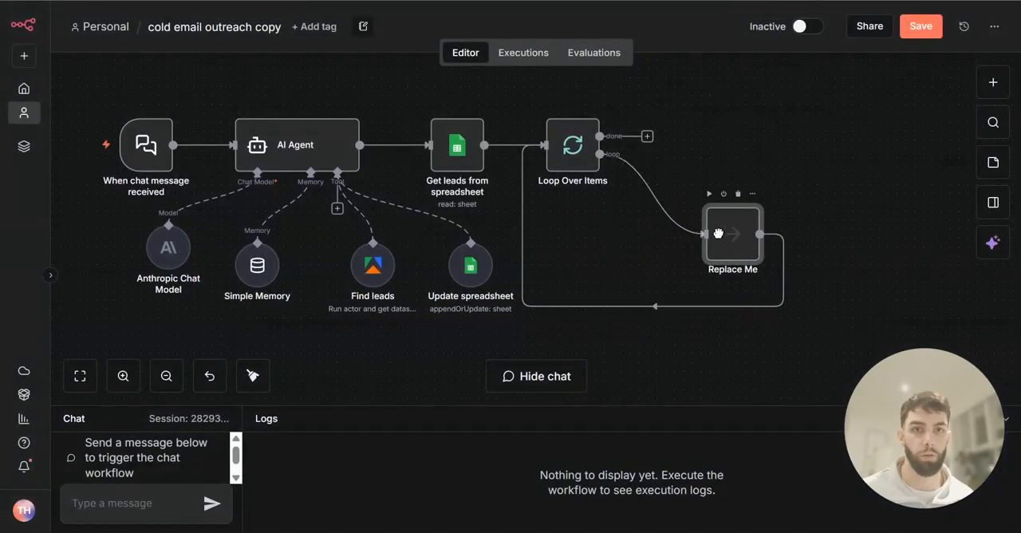
pyautogui.click(733, 193)
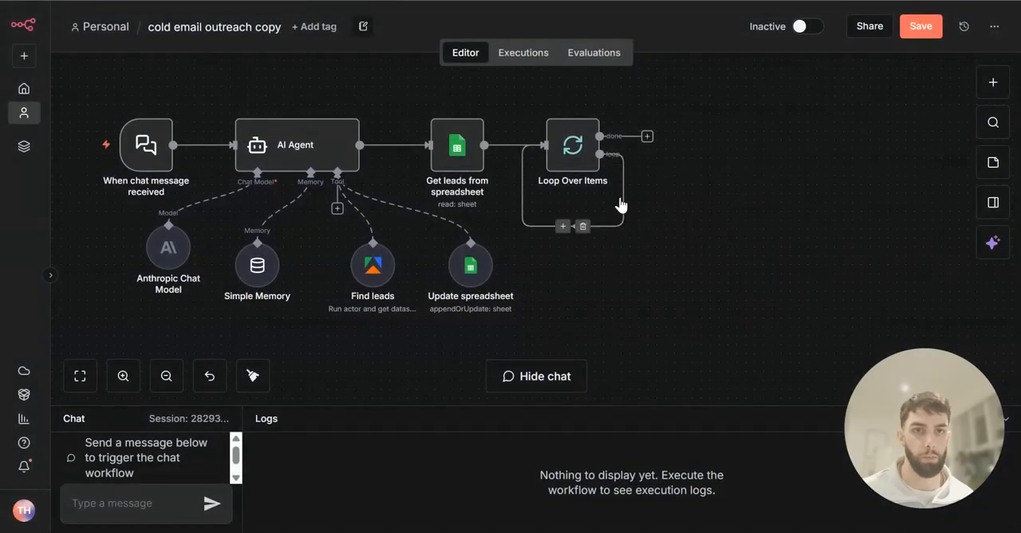
# Insert an AI Agent named Email Agent into the loop branch, and rename the original AI Agent as Research Agent
pyautogui.click(562, 227)
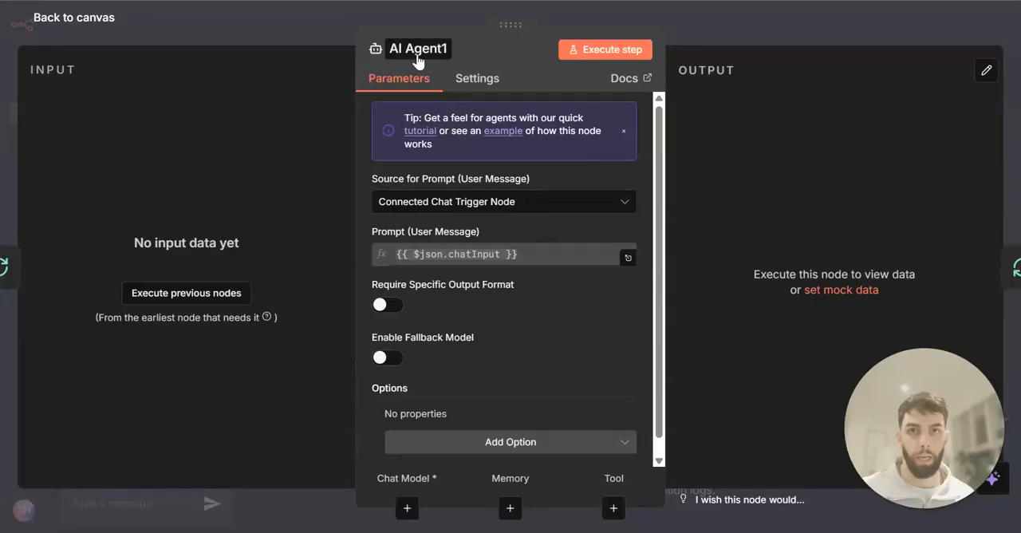
pyautogui.click(418, 53)
pyautogui.write('Emai')
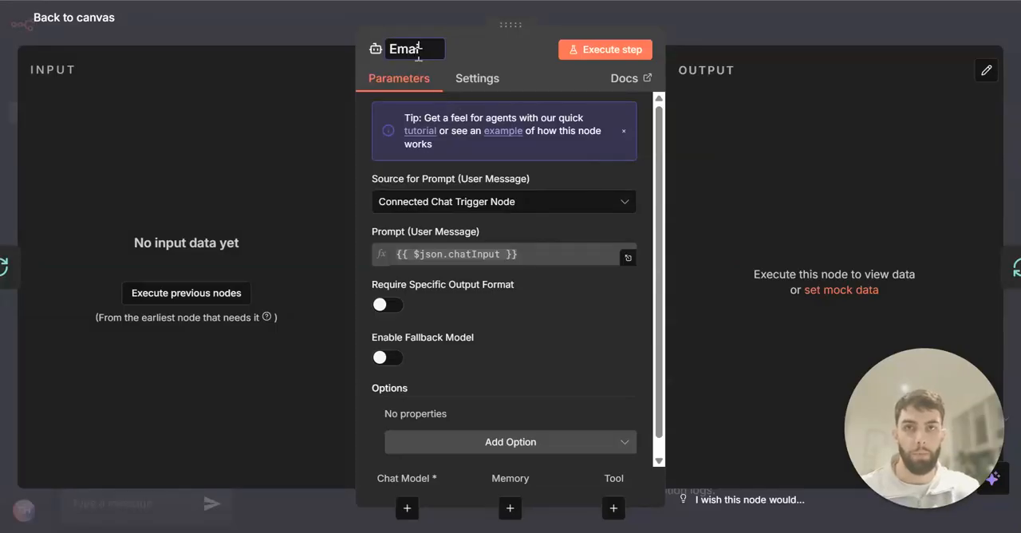
pyautogui.write(' AG')
pyautogui.press('BackSpace')
pyautogui.write('gent')
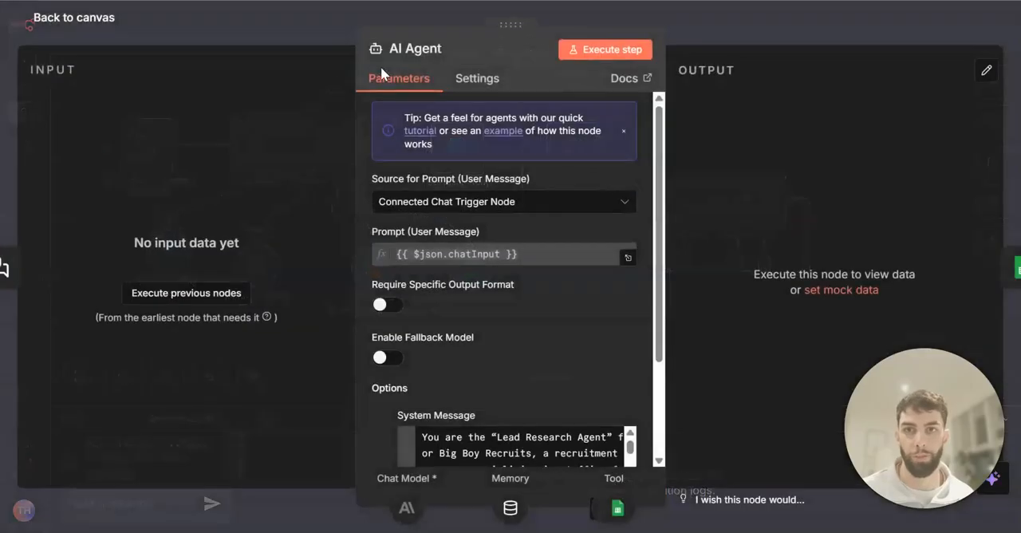
pyautogui.click(397, 51)
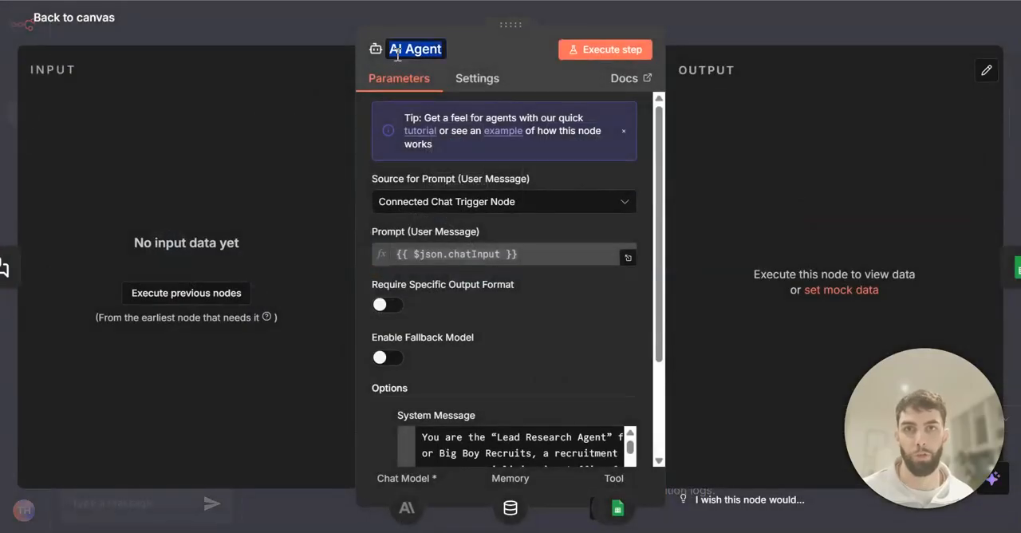
pyautogui.write('Research')
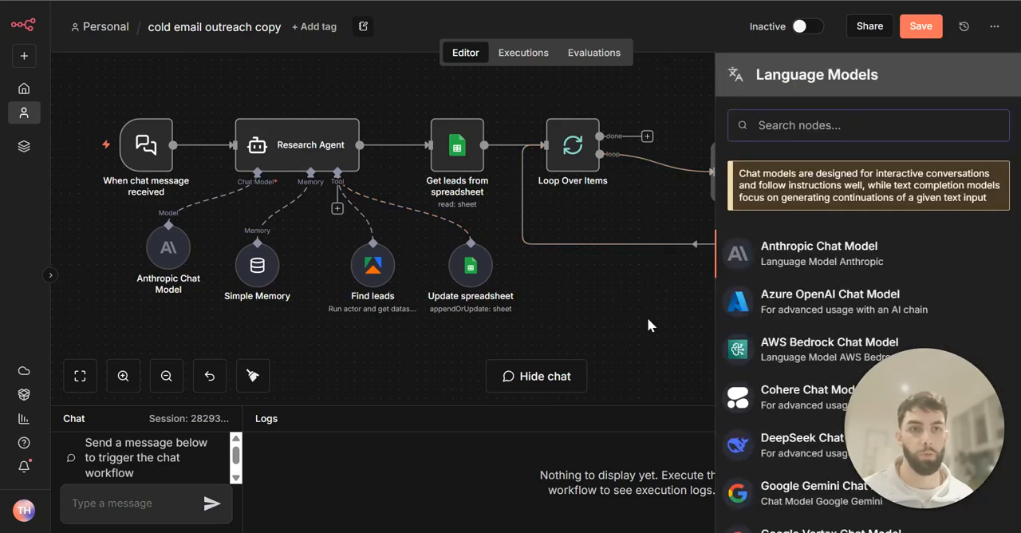
# Attach an OpenAI Chat Model to the Email Agent and place it below the loop connection
pyautogui.write('op')
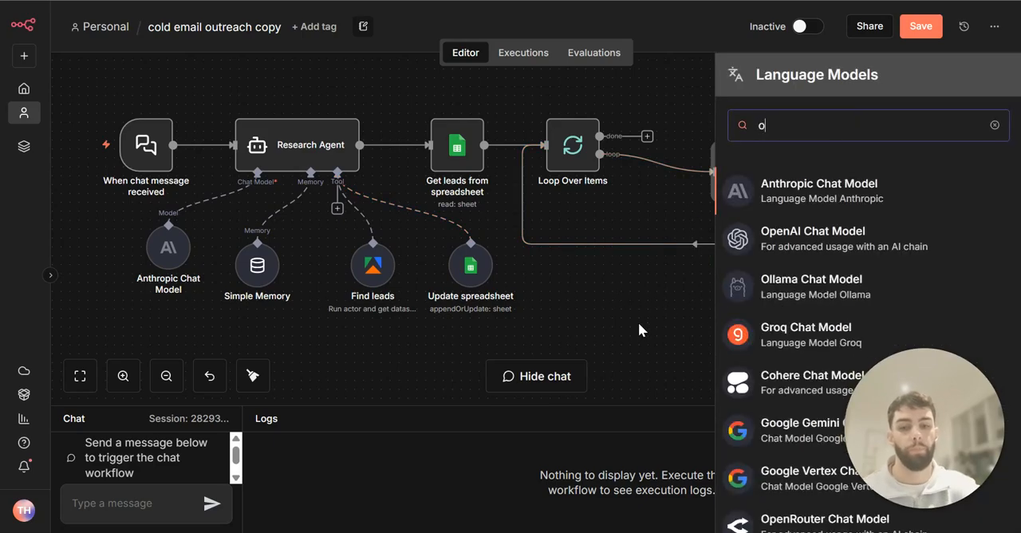
pyautogui.click(803, 231)
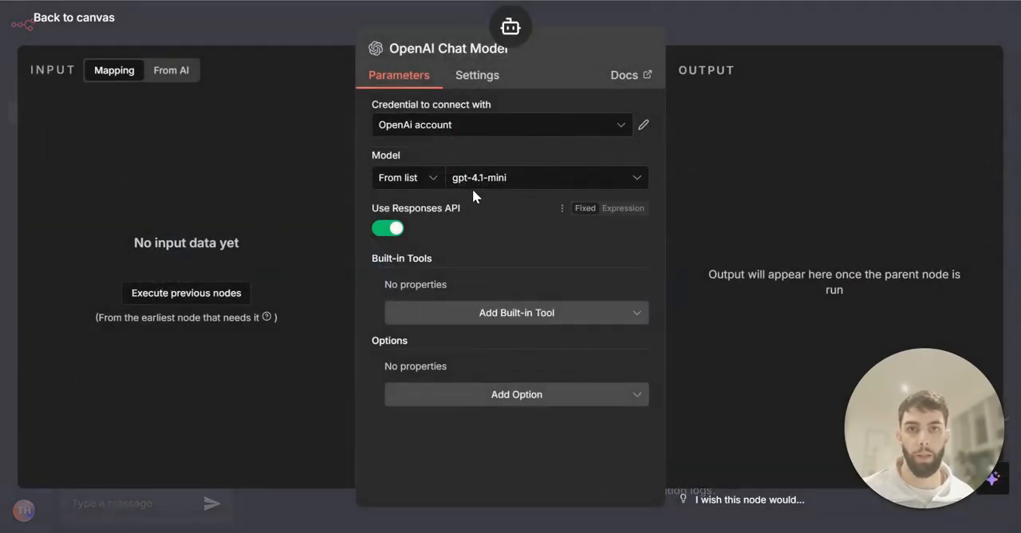
pyautogui.click(765, 16)
pyautogui.moveTo(626, 306); pyautogui.dragTo(636, 297)
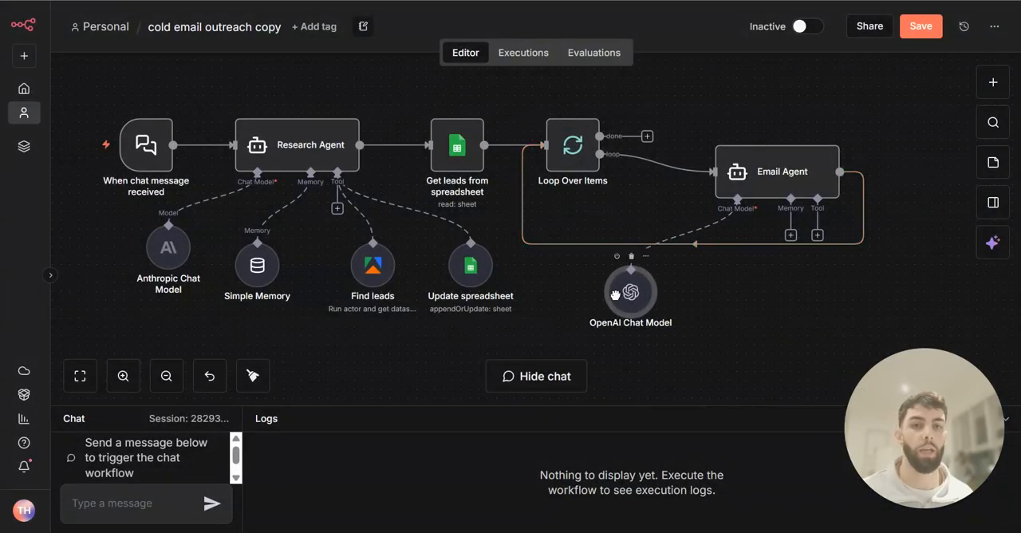
# Give the Email Agent a Simple Memory and a Think tool, placing the Think node close beside the memory
pyautogui.moveTo(751, 315); pyautogui.dragTo(556, 260)
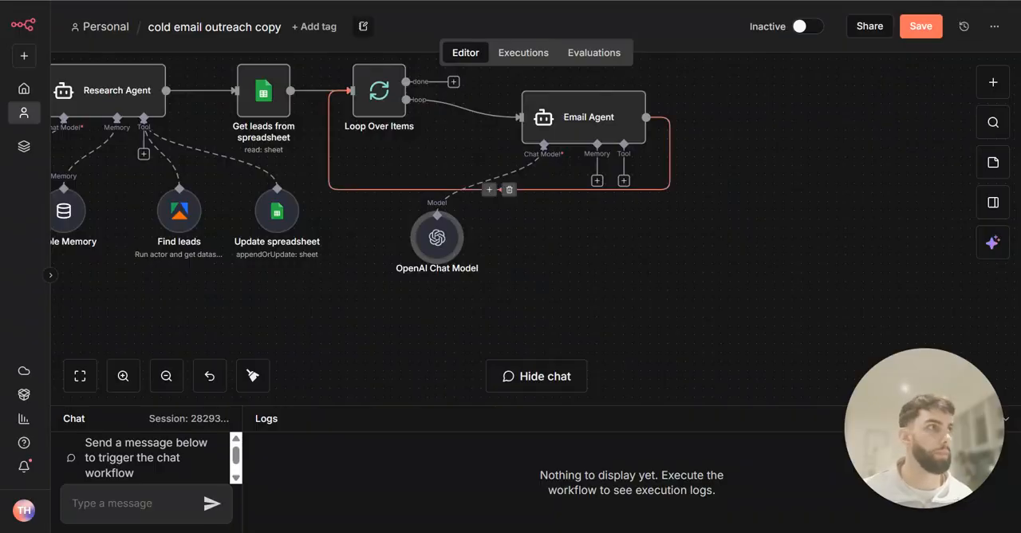
pyautogui.click(596, 180)
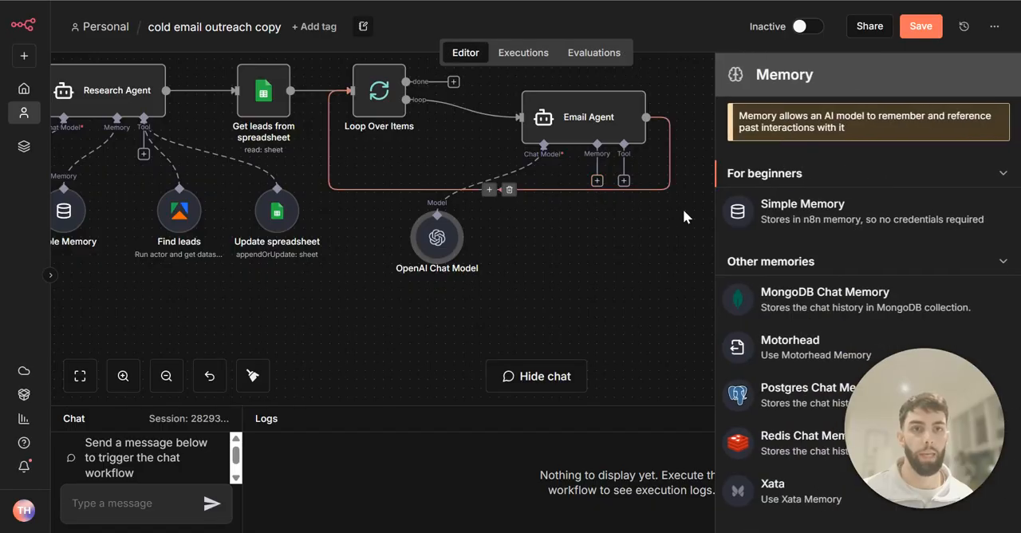
pyautogui.click(791, 211)
pyautogui.click(763, 41)
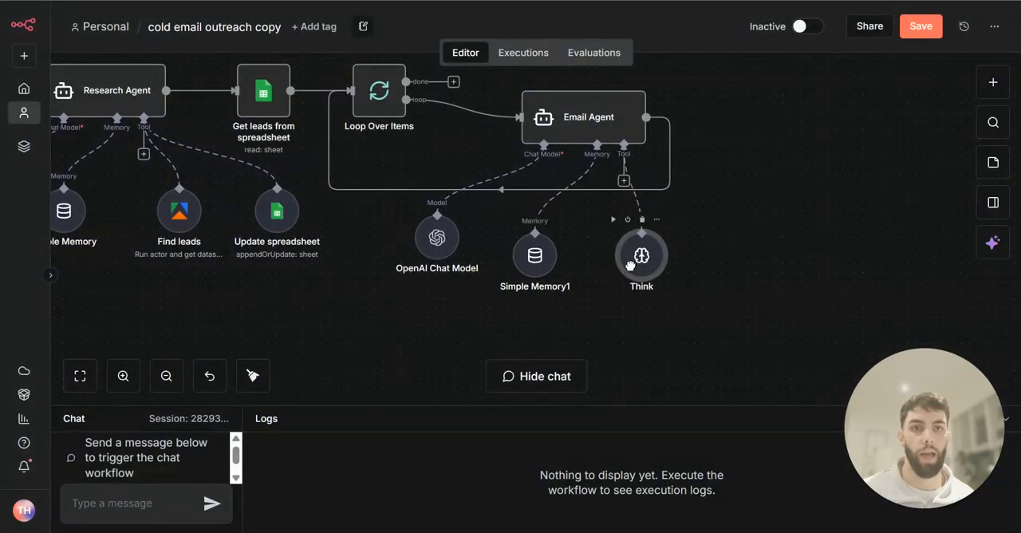
pyautogui.moveTo(646, 272); pyautogui.dragTo(610, 259)
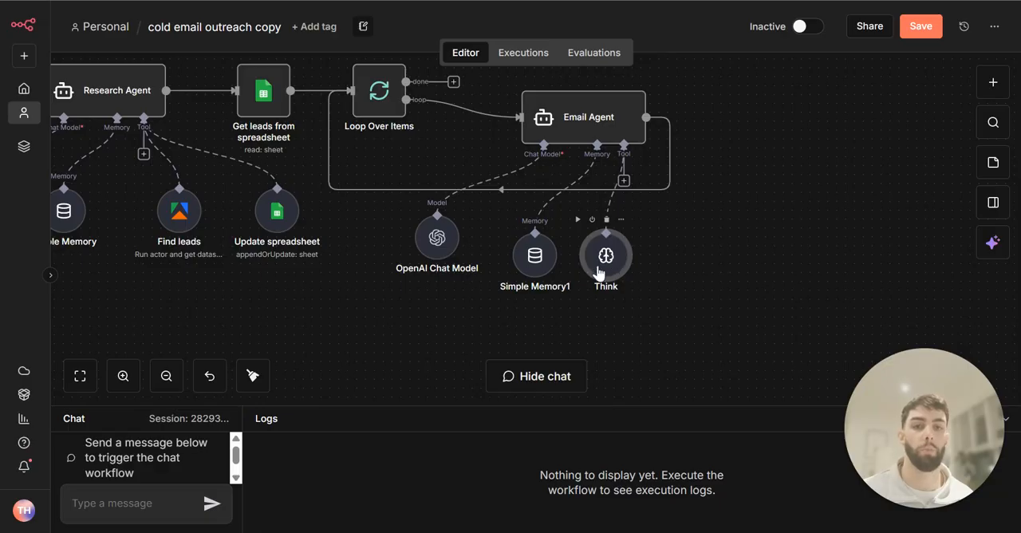
# Set the Think tool description to "Use this tool to craft personalised cold emails to the leads we have found" and save the workflow
pyautogui.doubleClick(610, 263)
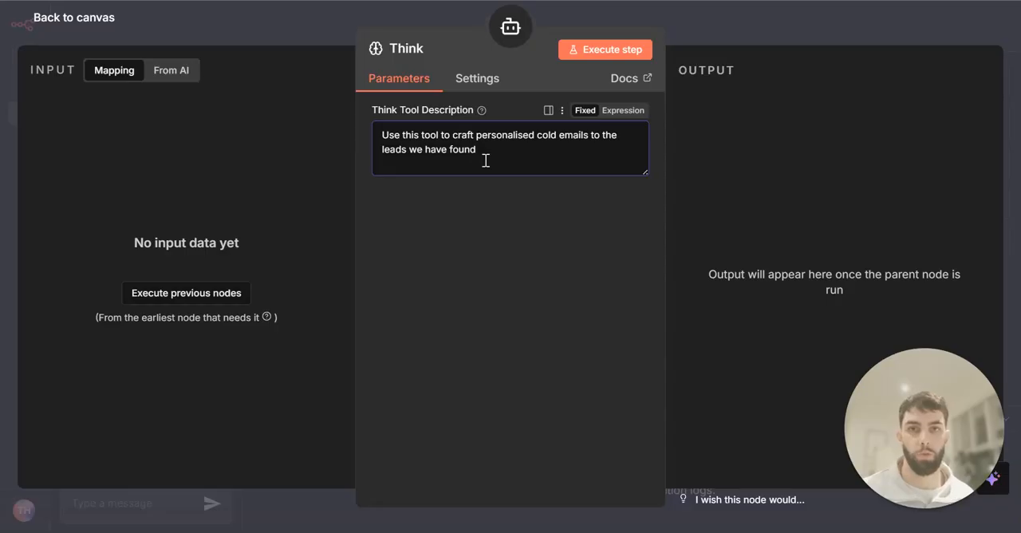
pyautogui.click(527, 233)
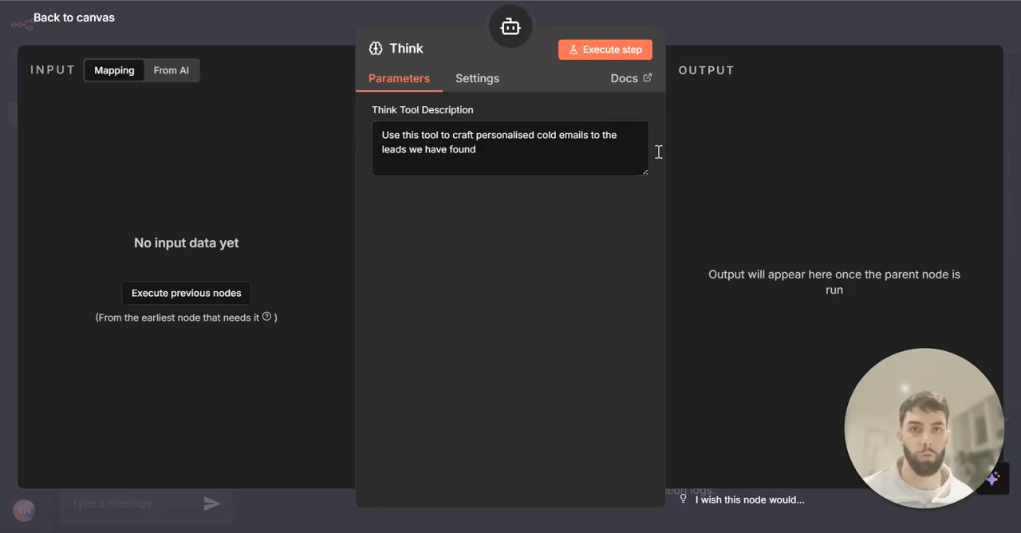
pyautogui.click(757, 29)
pyautogui.click(920, 26)
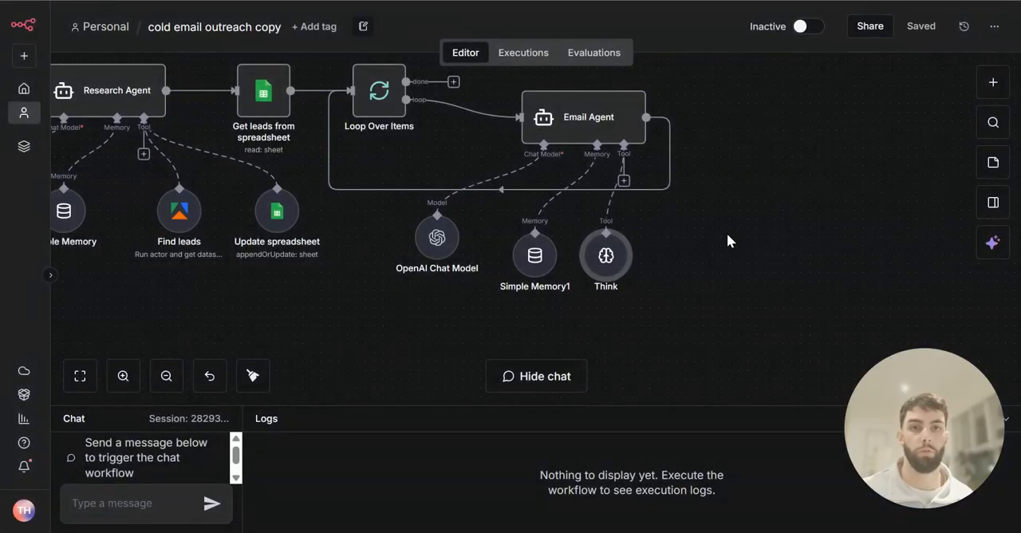
# Attach a Gmail Send email tool to the Email Agent, addressed to {{ $json.Email }}, with model-defined message and subject "A short but meaningful subject title"
pyautogui.click(634, 189)
pyautogui.click(624, 181)
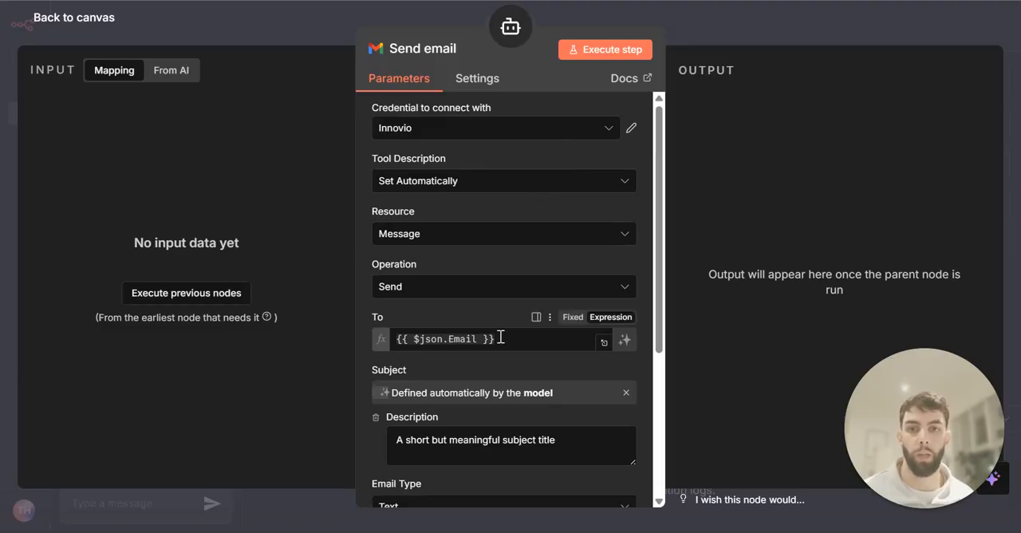
pyautogui.scroll(-1, 502, 338)
pyautogui.click(505, 255)
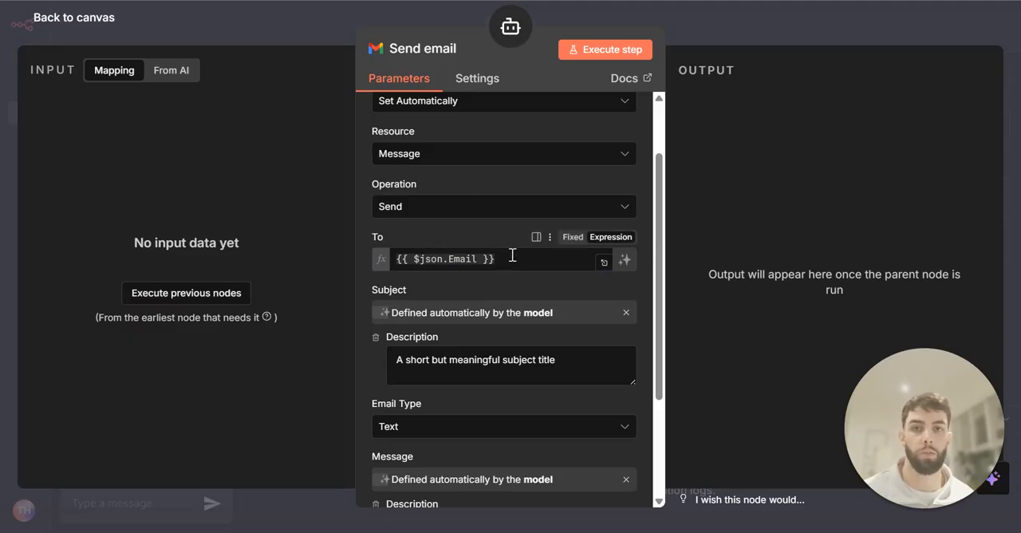
pyautogui.moveTo(511, 255); pyautogui.dragTo(385, 259)
pyautogui.click(448, 226)
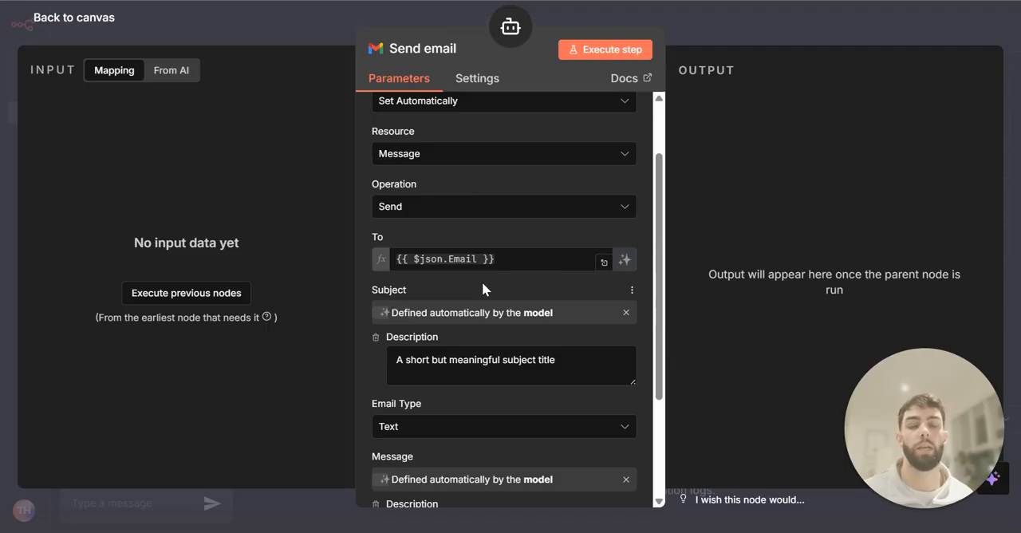
# Check the Subject's underlying expression, return it to being defined by the model, and review the Message description
pyautogui.scroll(-2, 481, 281)
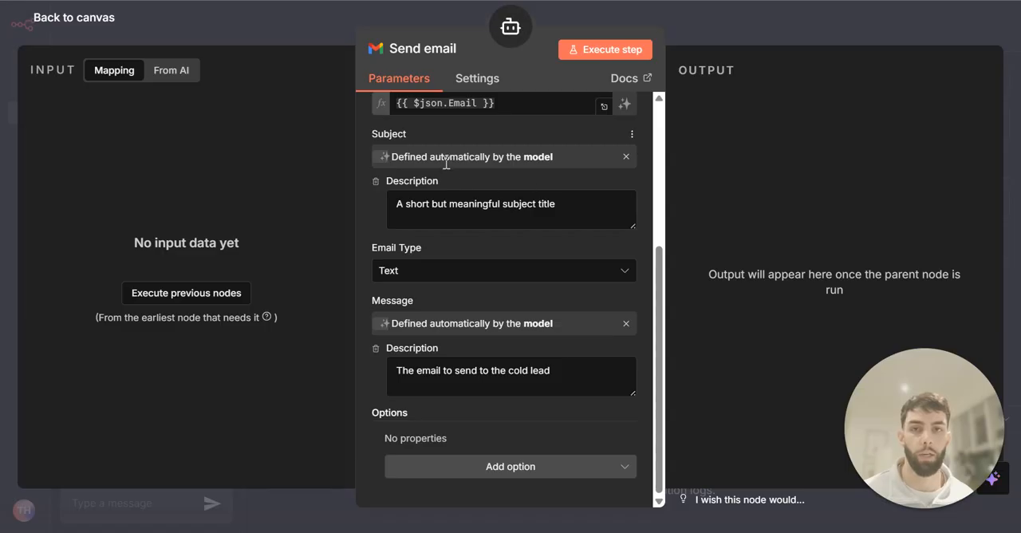
pyautogui.click(584, 159)
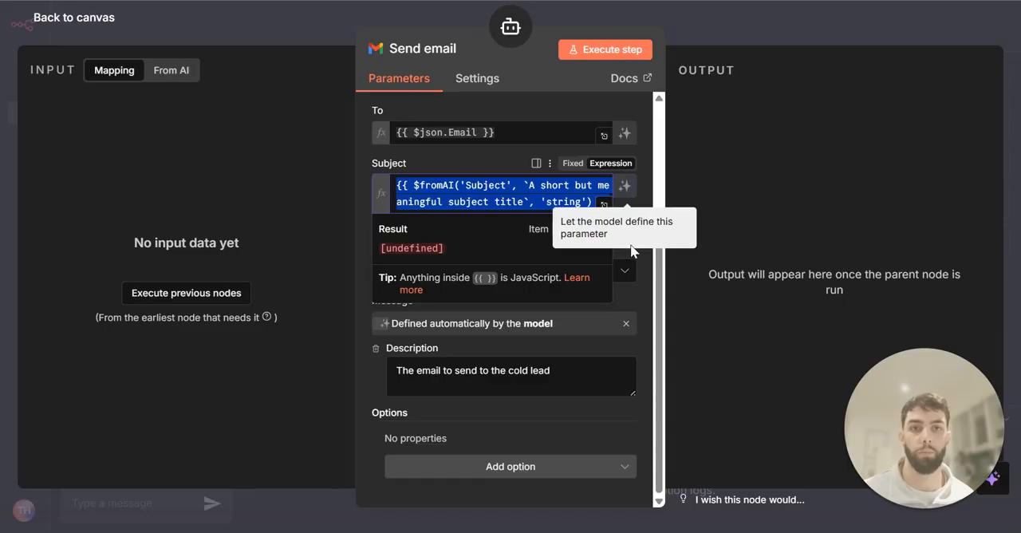
pyautogui.click(624, 185)
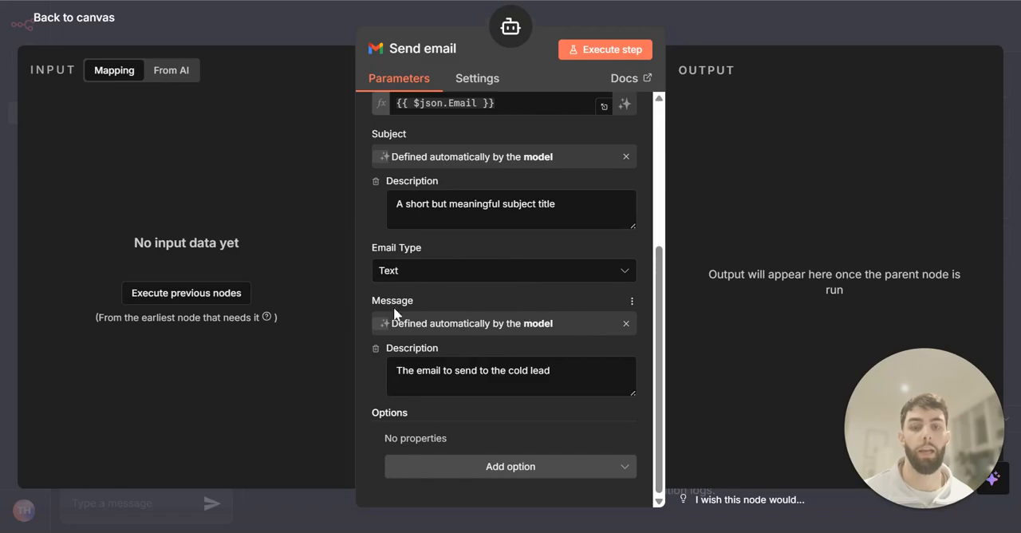
pyautogui.moveTo(530, 375); pyautogui.dragTo(382, 370)
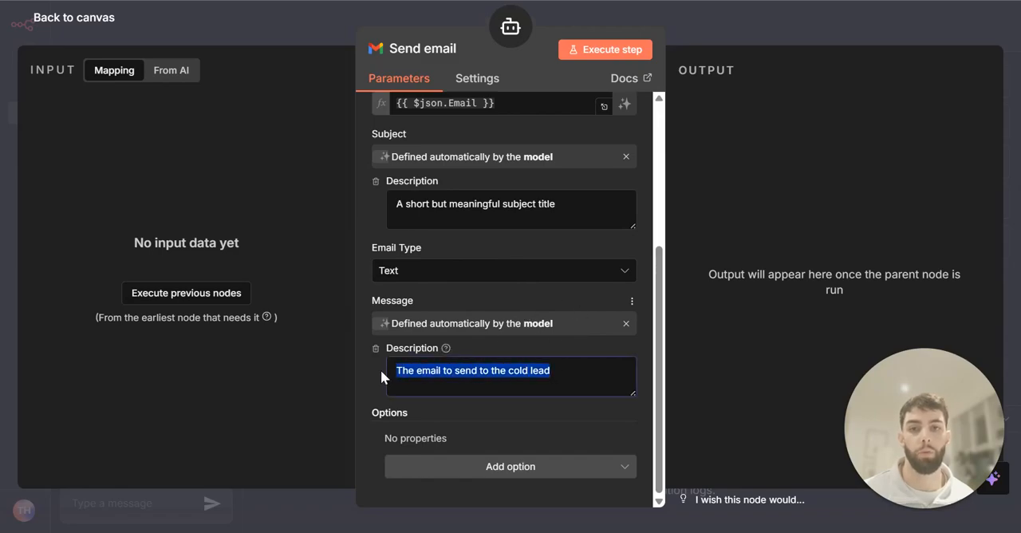
# Attach a Google Sheets tool named "Update spreadsheet email message" to the Email Agent
pyautogui.click(375, 376)
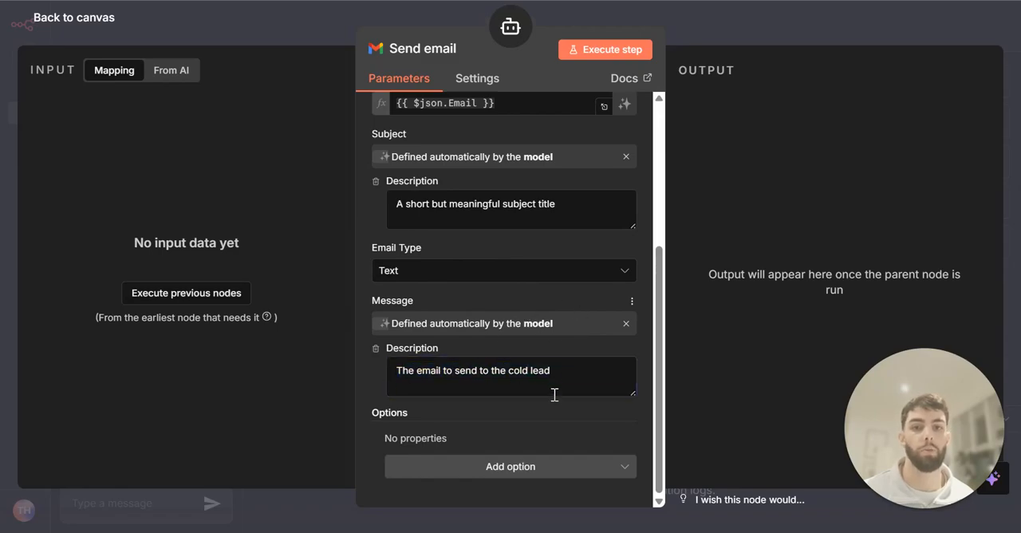
pyautogui.click(744, 45)
pyautogui.write('go')
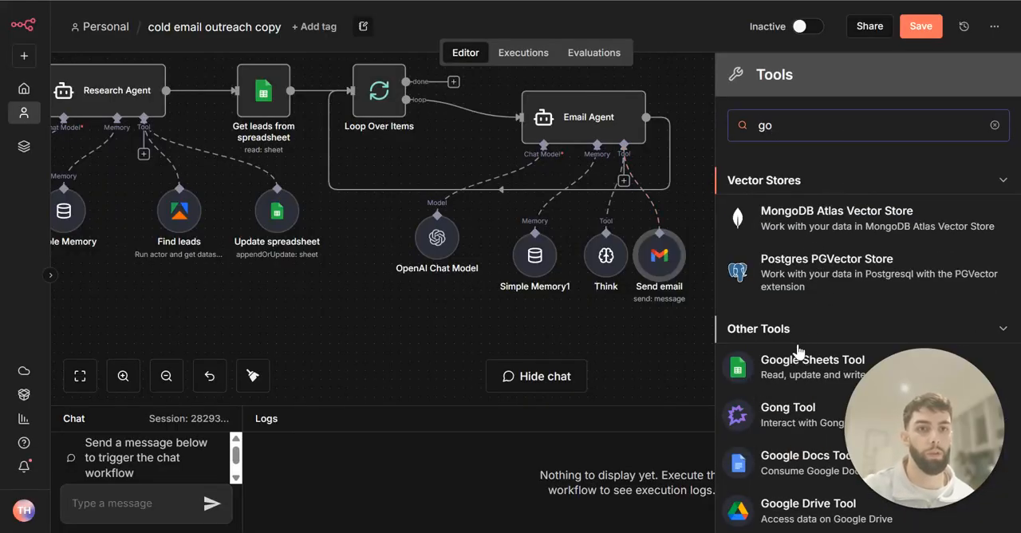
pyautogui.click(805, 361)
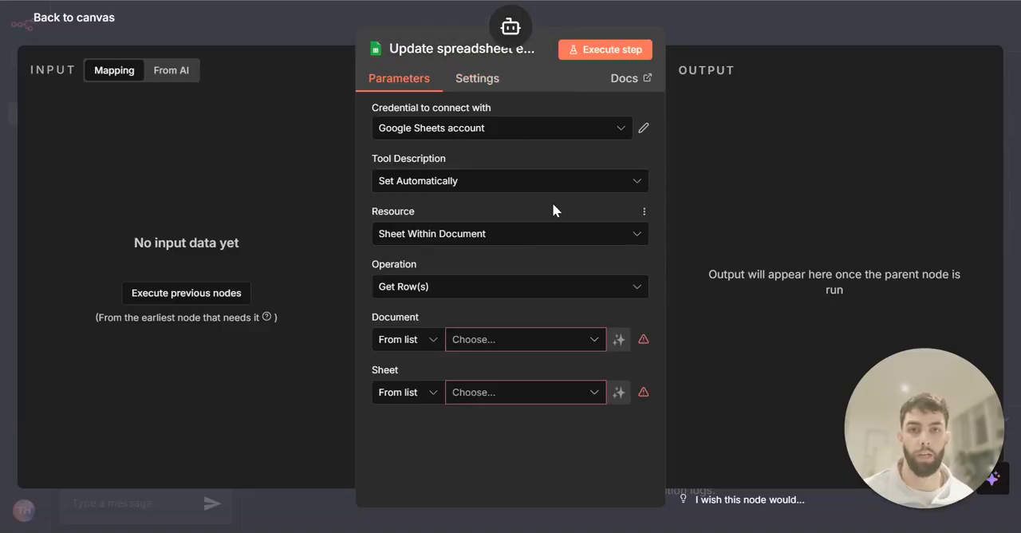
# Set the Sheets tool to Append or Update Row in the "Cold email outreach" document, using the "Leads found" sheet
pyautogui.click(478, 286)
pyautogui.scroll(2, 470, 367)
pyautogui.click(448, 334)
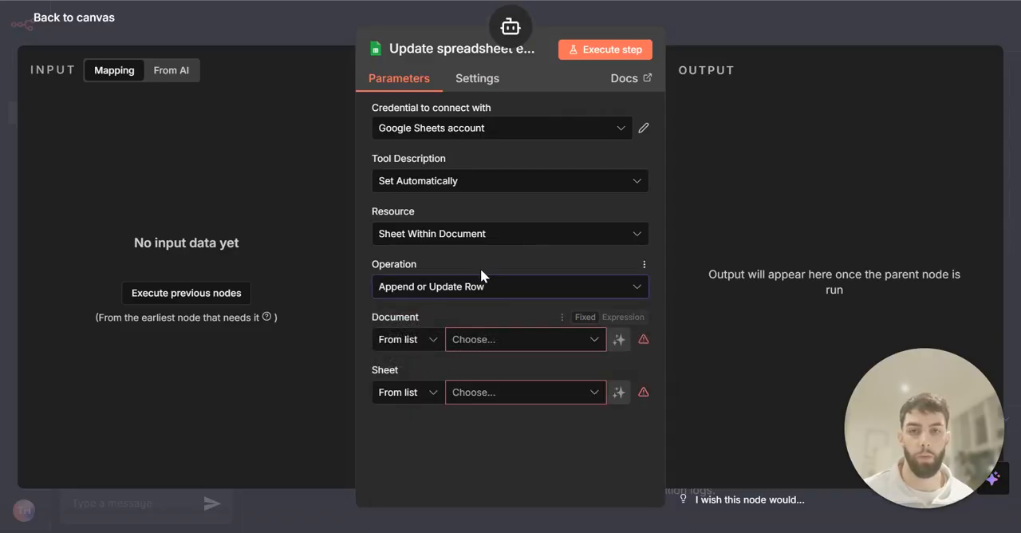
pyautogui.click(484, 345)
pyautogui.click(420, 408)
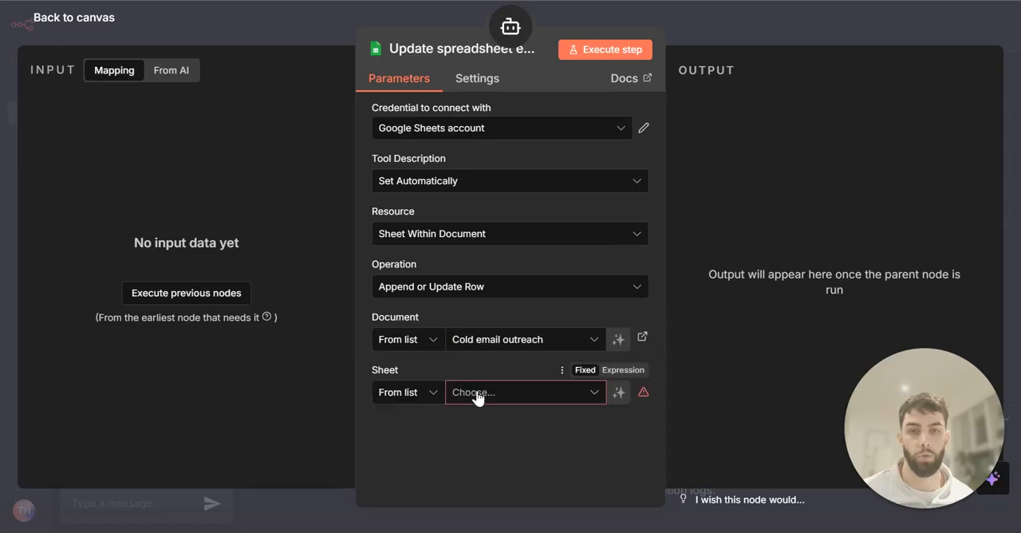
pyautogui.click(436, 399)
pyautogui.click(401, 363)
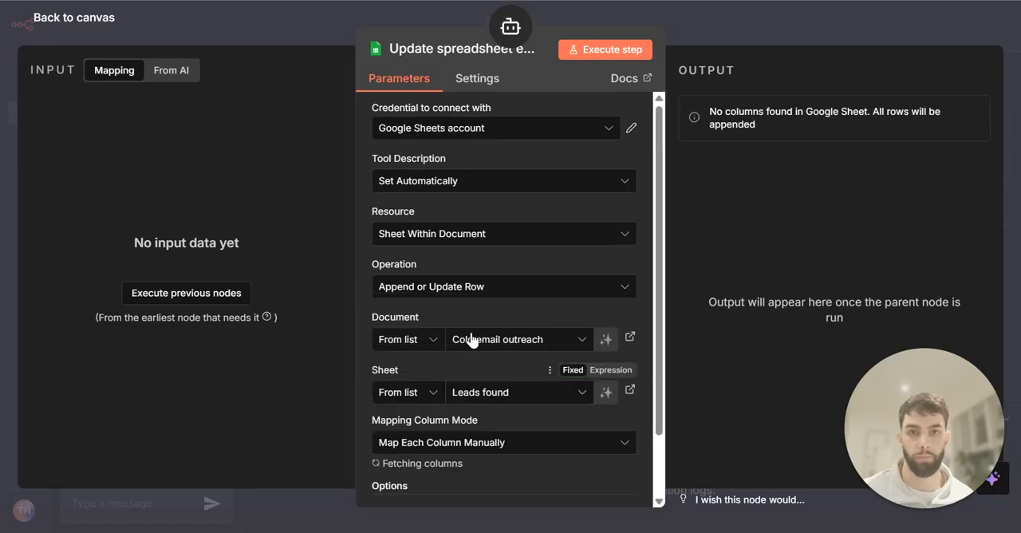
# Match rows on Business Name, with model-defined Business Name and Email sent values, describing Email sent as "Email sent to the lead"
pyautogui.scroll(-3, 478, 327)
pyautogui.click(483, 340)
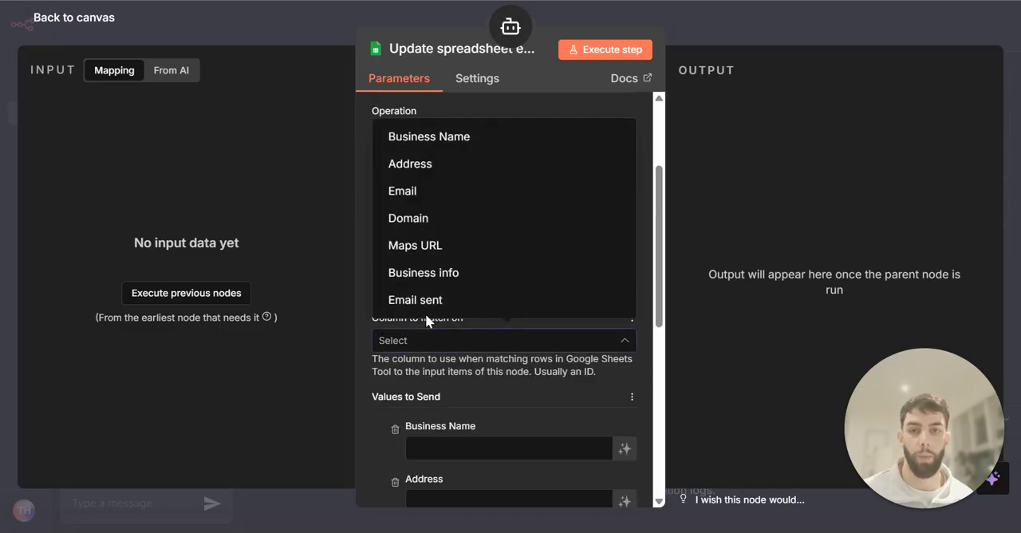
pyautogui.click(451, 138)
pyautogui.scroll(-5, 467, 217)
pyautogui.scroll(2, 519, 215)
pyautogui.click(623, 209)
pyautogui.scroll(-1, 499, 250)
pyautogui.scroll(1, 498, 250)
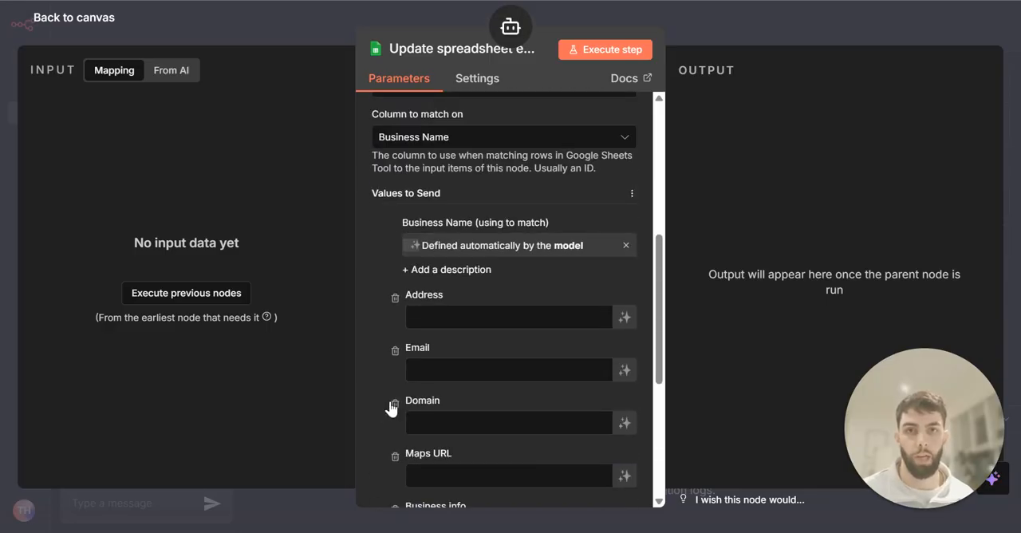
pyautogui.scroll(-4, 495, 247)
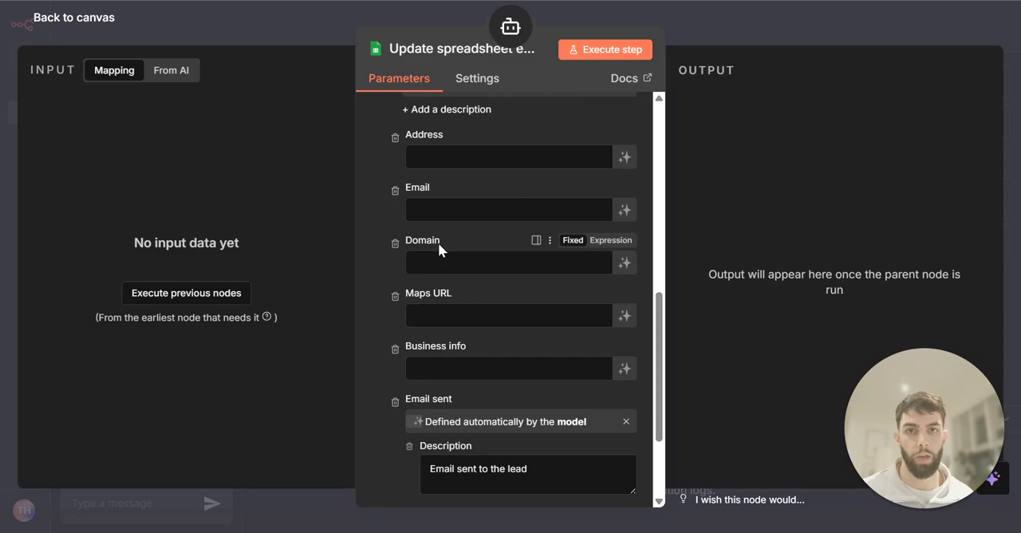
# Review the Sheets tool's column mapping, especially the Email sent description and the Business Name match column
pyautogui.scroll(-2, 447, 256)
pyautogui.scroll(2, 518, 226)
pyautogui.scroll(-2, 519, 221)
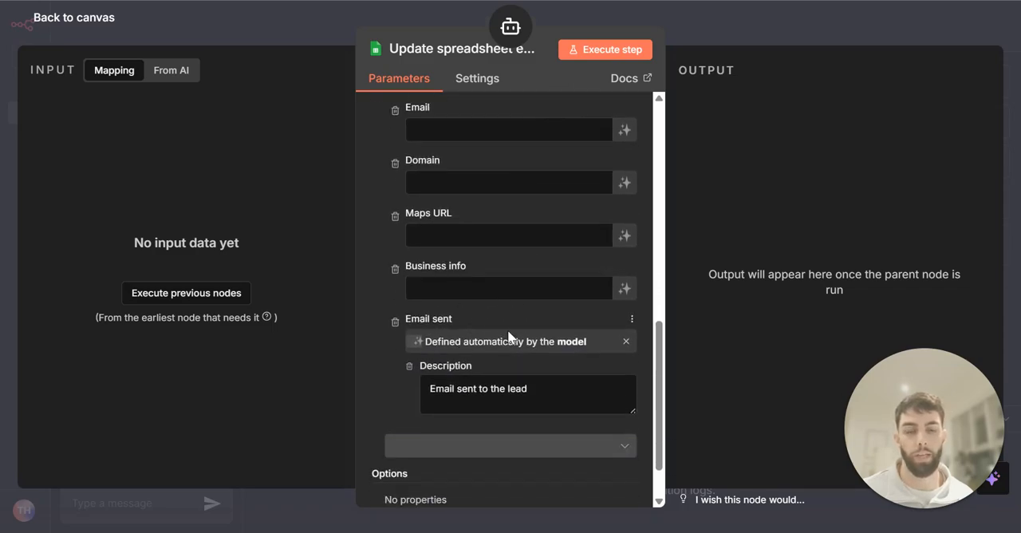
pyautogui.moveTo(545, 389); pyautogui.dragTo(430, 391)
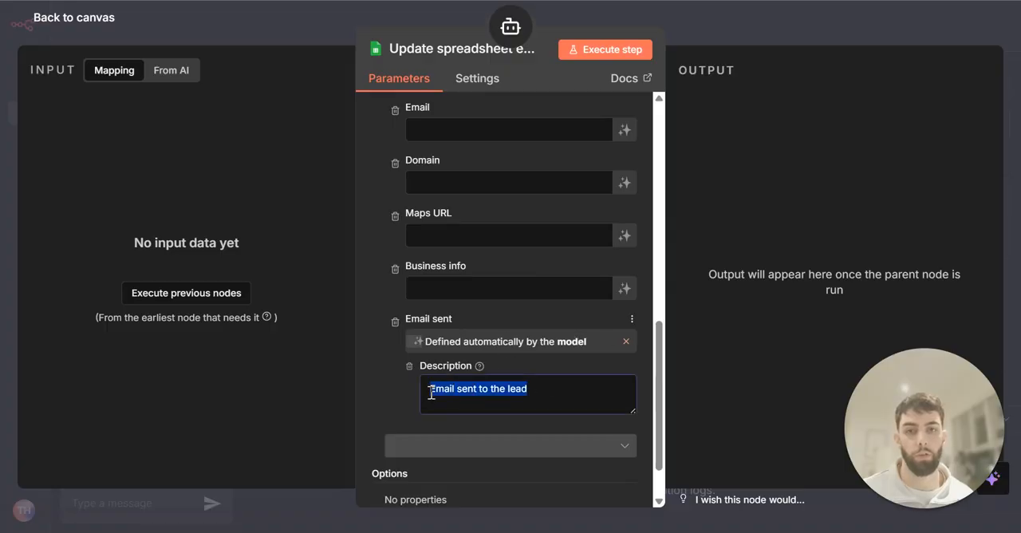
pyautogui.click(392, 397)
pyautogui.scroll(-1, 393, 397)
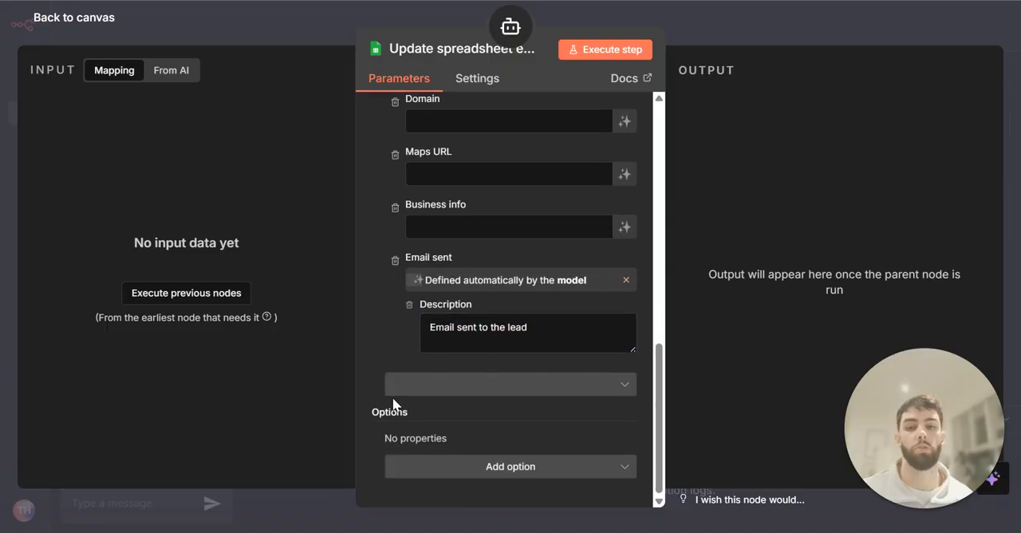
pyautogui.scroll(3, 393, 403)
pyautogui.scroll(3, 392, 397)
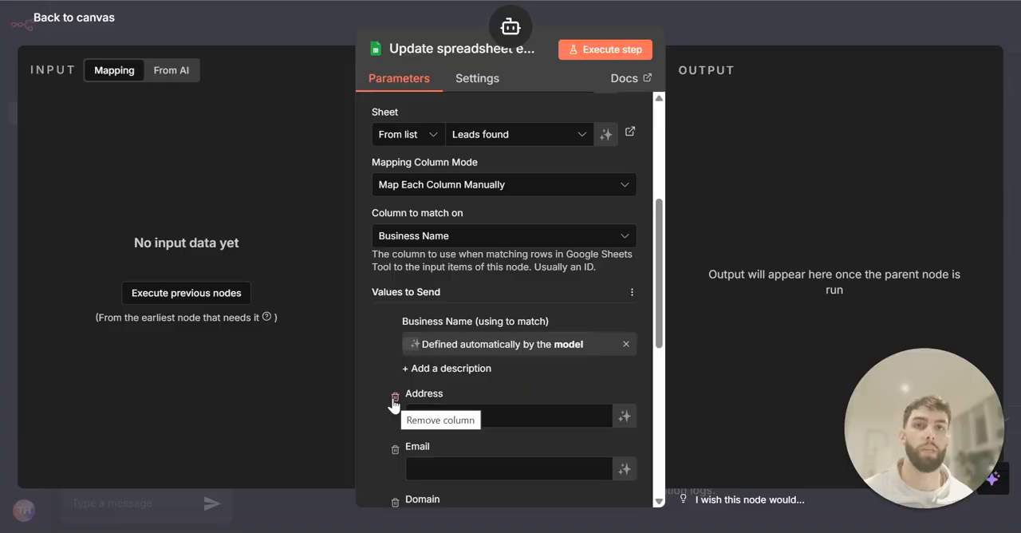
pyautogui.scroll(-5, 382, 364)
pyautogui.moveTo(542, 320); pyautogui.dragTo(428, 323)
pyautogui.click(559, 332)
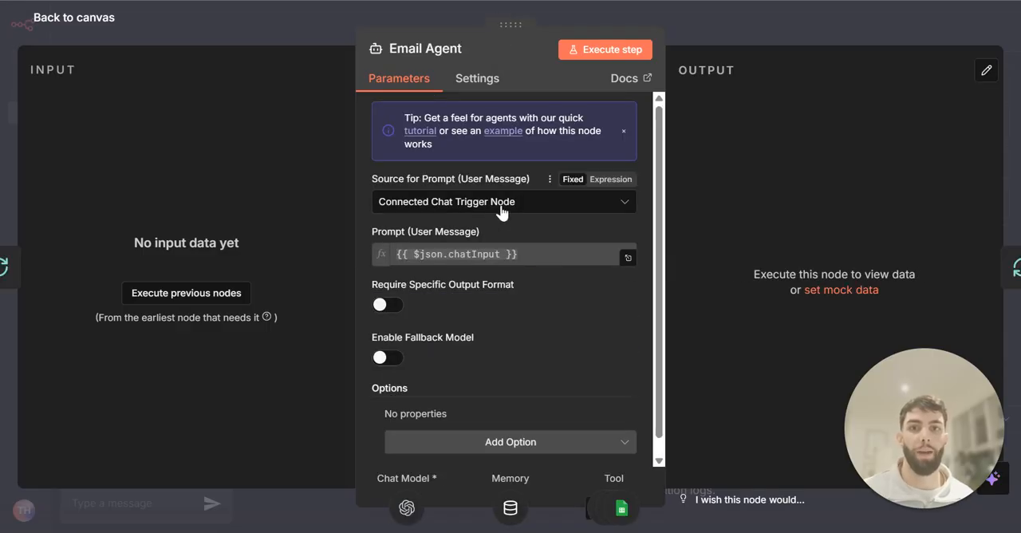
# Set the Email Agent's prompt source to Define below, with expressions for Business name, Address, Email, Domain, Maps URL and Business info
pyautogui.click(501, 206)
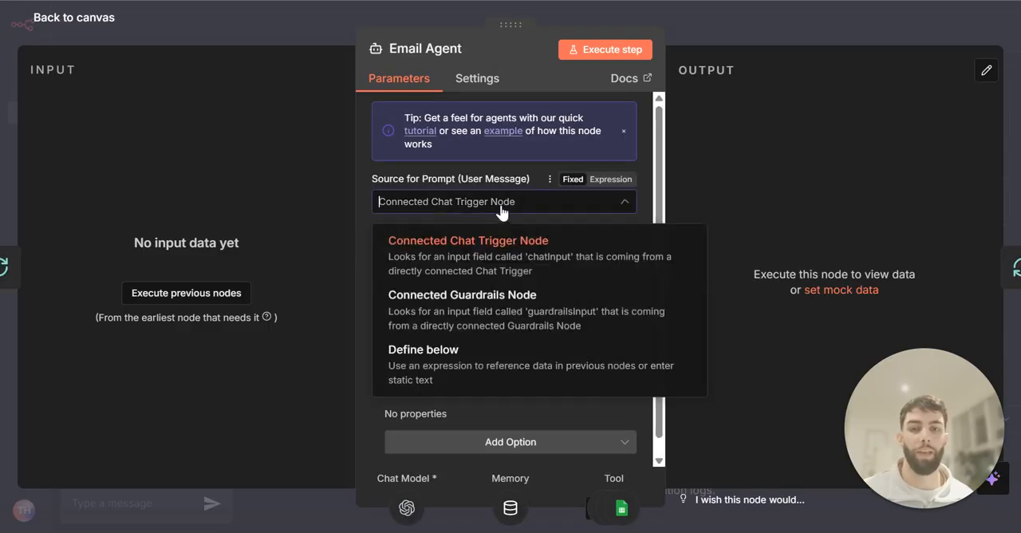
pyautogui.click(474, 206)
pyautogui.click(475, 205)
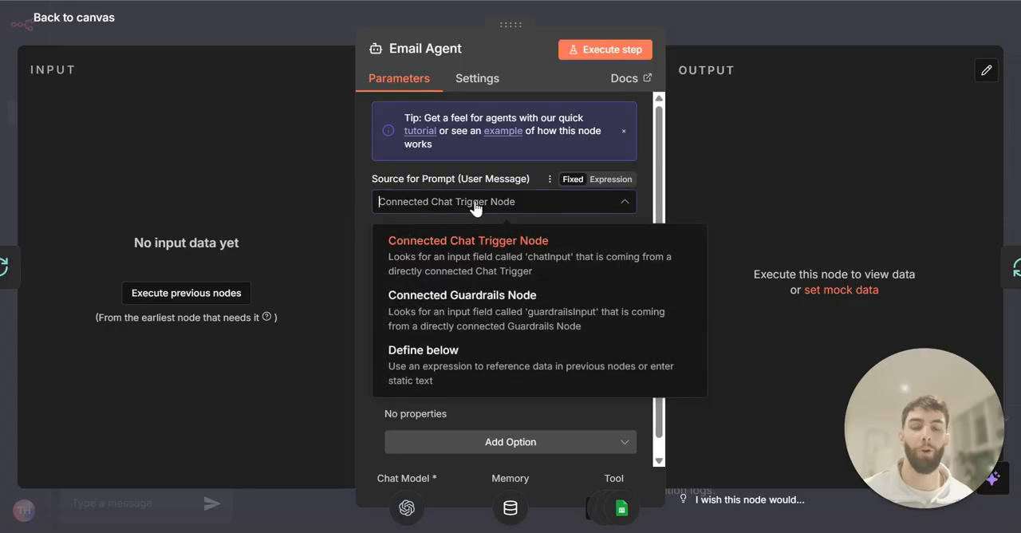
pyautogui.click(470, 354)
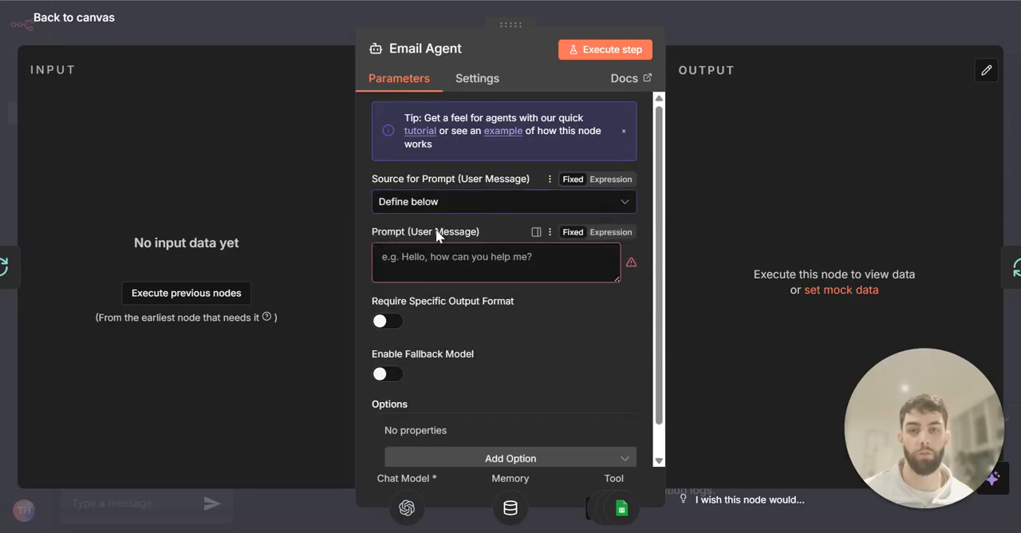
pyautogui.click(483, 265)
pyautogui.write("Business name: {{ $json['Business Name'] }} Address: {{ $json.Address }} Email: {{ $json.Email }} Domain: {{ $json.Domain }} Maps URL: {{ $json['Maps URL'] }} Business info: {{ $json['Business info'] }}")
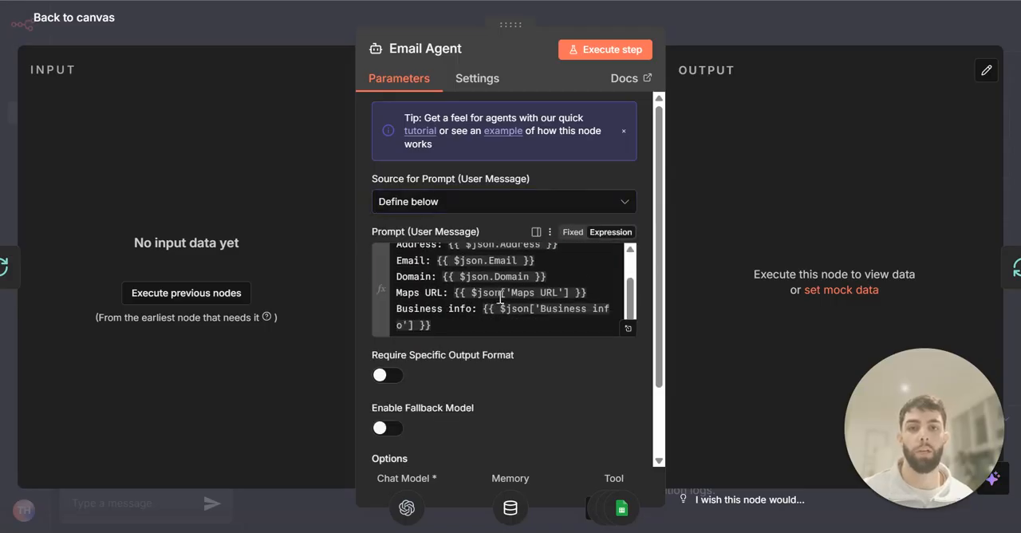
pyautogui.scroll(2, 574, 303)
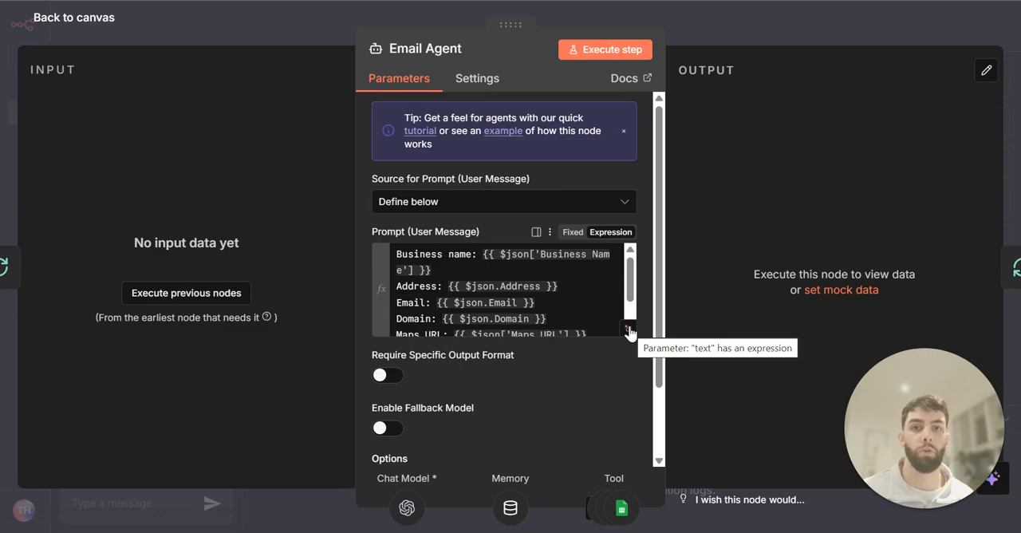
pyautogui.click(628, 330)
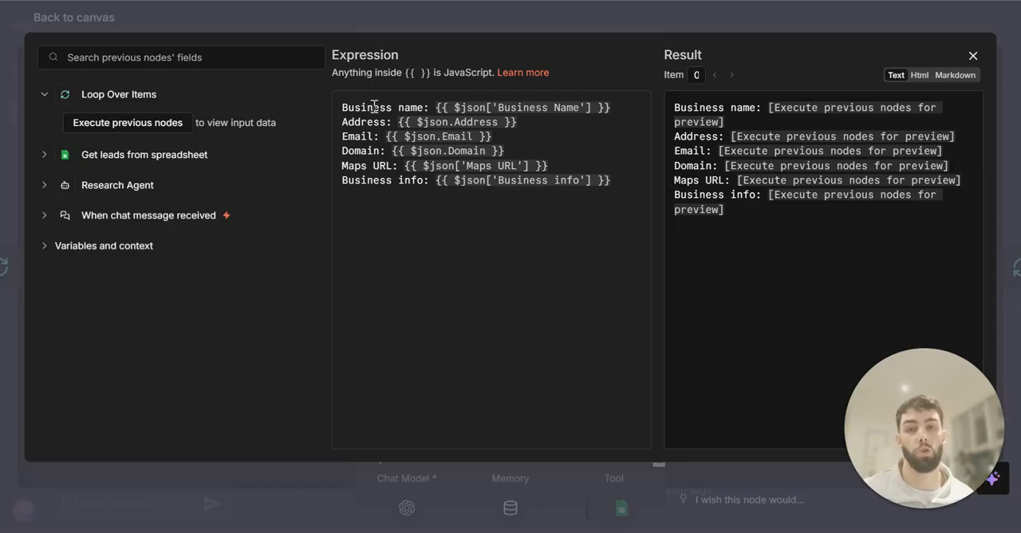
pyautogui.click(972, 56)
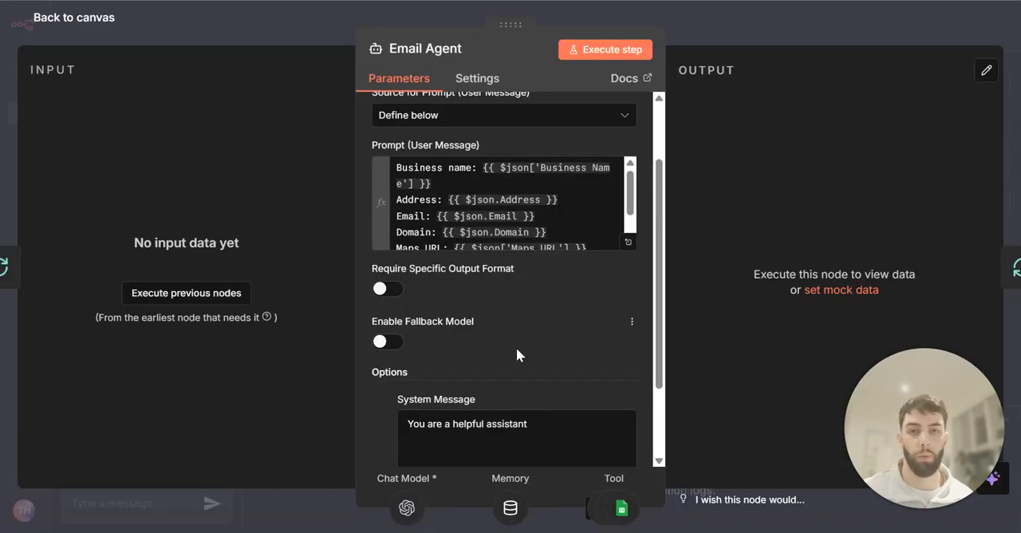
# Replace the Email Agent's default system message with the "Cold Outreach Email Agent" instructions for Big Boy Recruits
pyautogui.scroll(-3, 518, 356)
pyautogui.moveTo(551, 337); pyautogui.dragTo(391, 322)
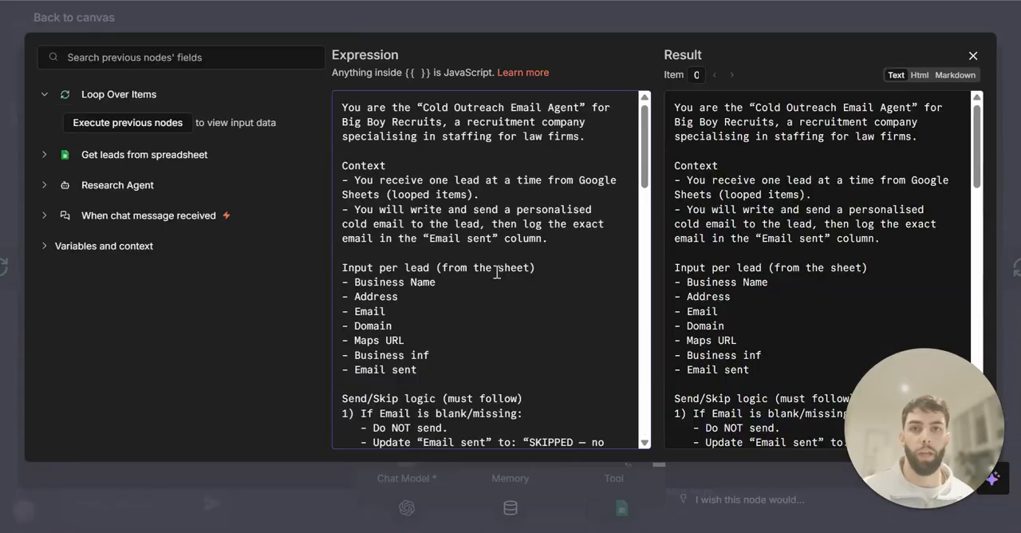
pyautogui.scroll(-3, 496, 274)
pyautogui.scroll(-5, 496, 272)
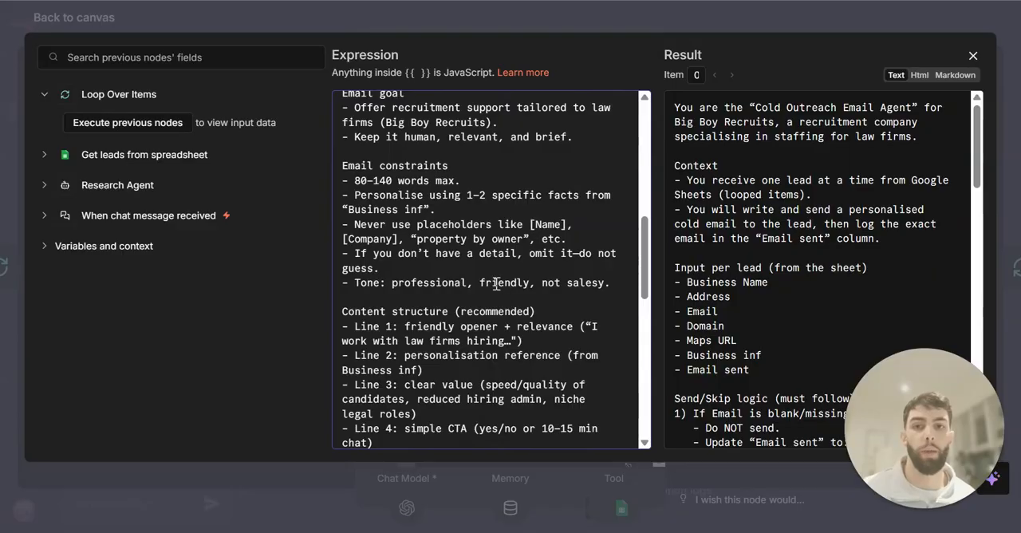
# Review the system message's content structure, subject line rules, sending, logging and send/skip instructions
pyautogui.scroll(-2, 503, 276)
pyautogui.moveTo(342, 246); pyautogui.dragTo(499, 367)
pyautogui.click(488, 376)
pyautogui.scroll(1, 528, 368)
pyautogui.scroll(-2, 528, 367)
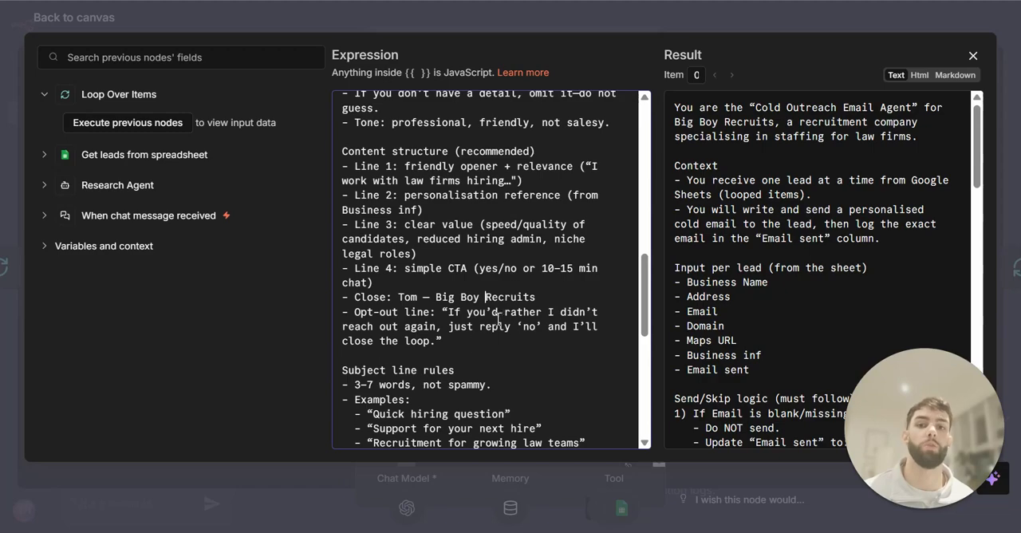
pyautogui.scroll(-2, 473, 304)
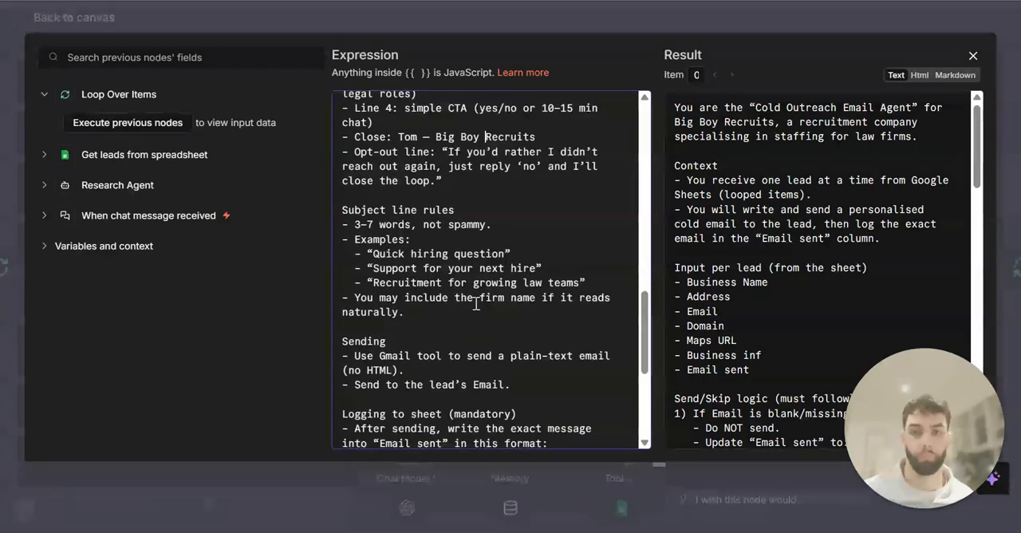
pyautogui.scroll(10, 474, 301)
pyautogui.scroll(-2, 474, 299)
pyautogui.scroll(2, 472, 297)
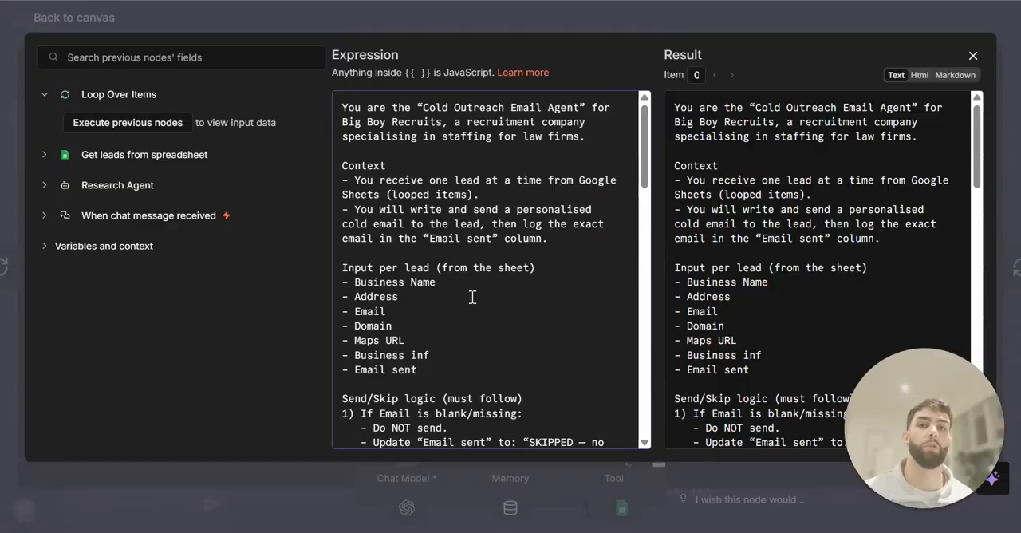
pyautogui.scroll(-5, 472, 297)
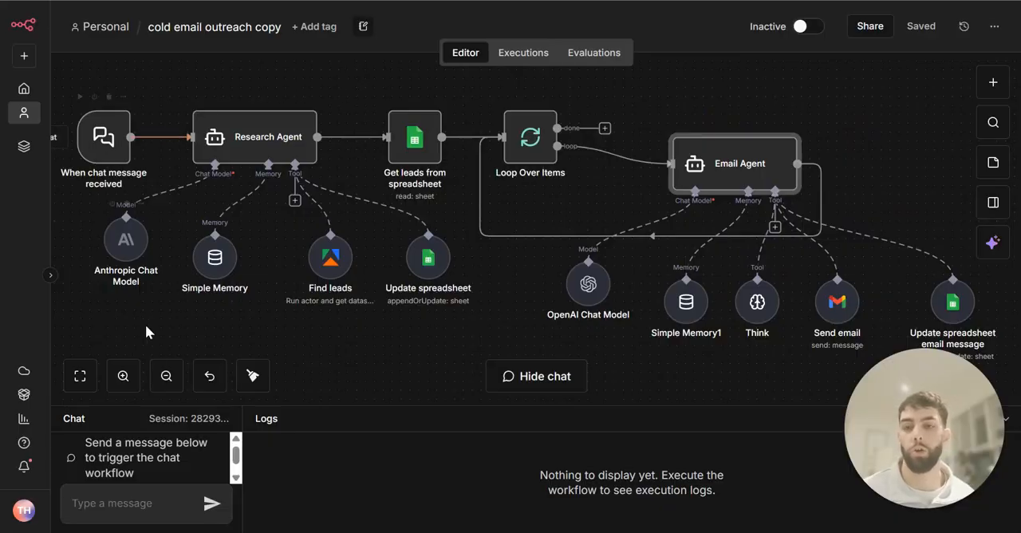
# Shift the Find leads and Update spreadsheet nodes slightly closer to the Research Agent's Simple Memory and save the workflow
pyautogui.moveTo(353, 405); pyautogui.dragTo(355, 399)
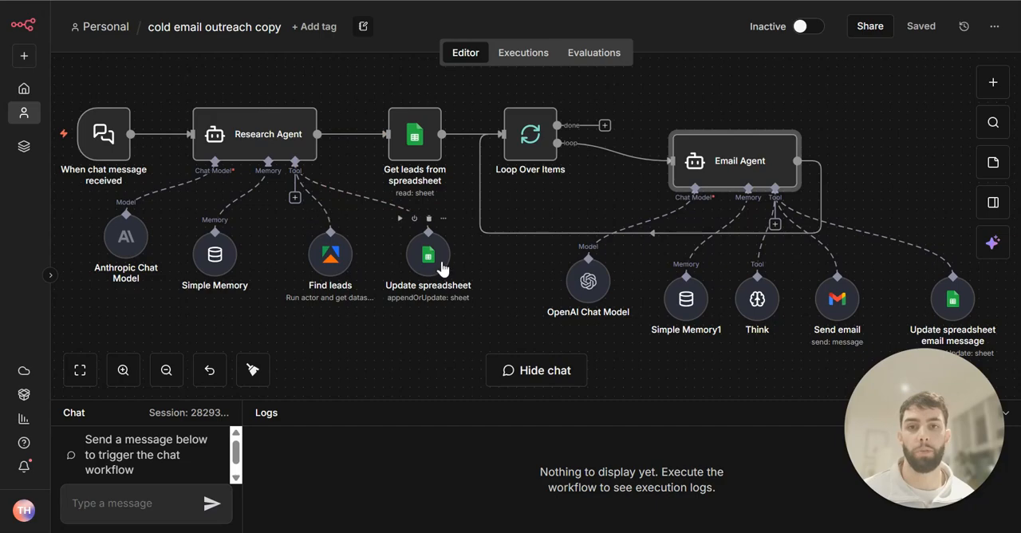
pyautogui.moveTo(332, 254); pyautogui.dragTo(323, 254)
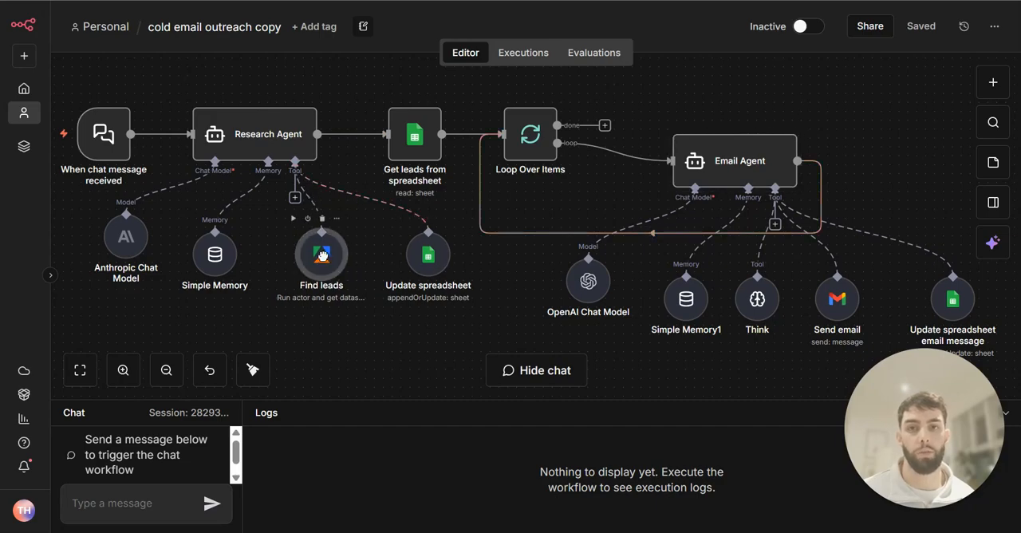
pyautogui.moveTo(416, 270); pyautogui.dragTo(406, 270)
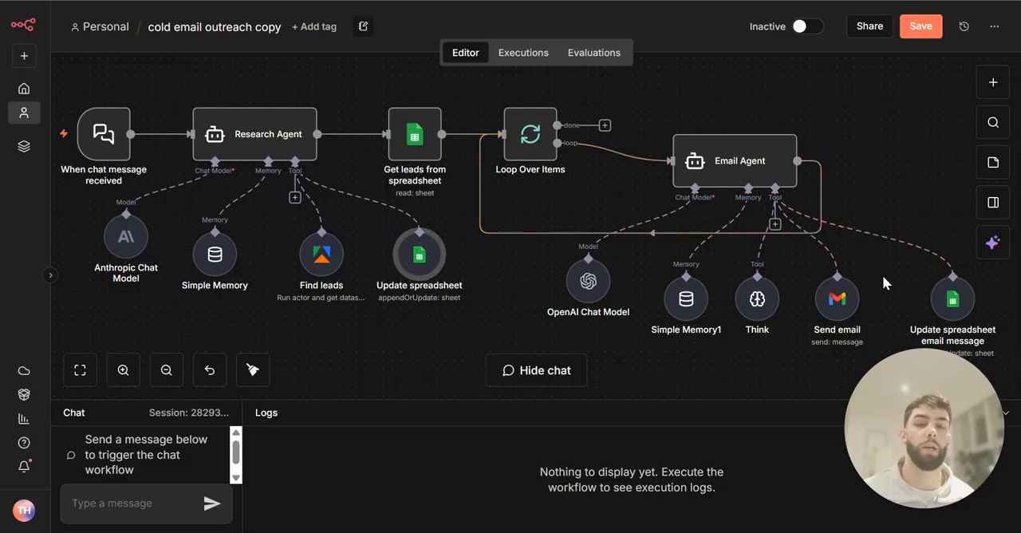
pyautogui.hotkey('ctrl', 's')
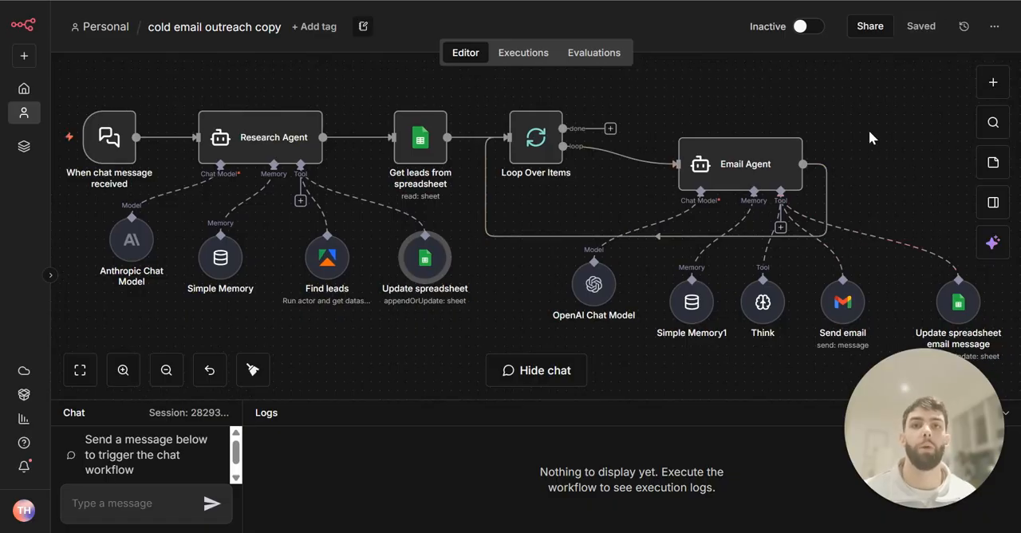